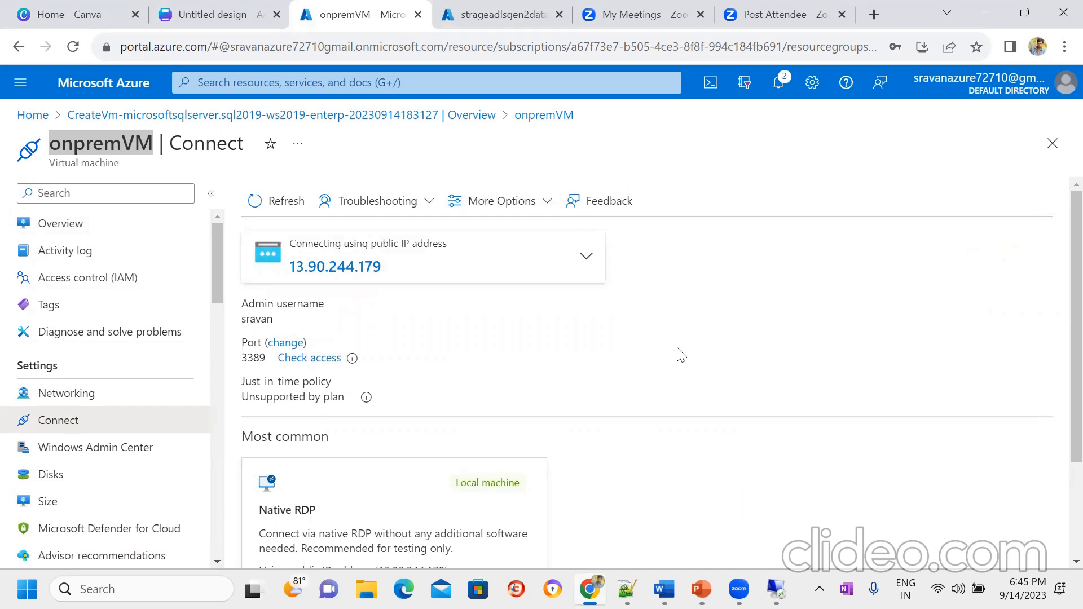
- Copy onpremVM's public IP address and start a Remote Desktop connection to 13.90.244.179
left_click(395, 266)
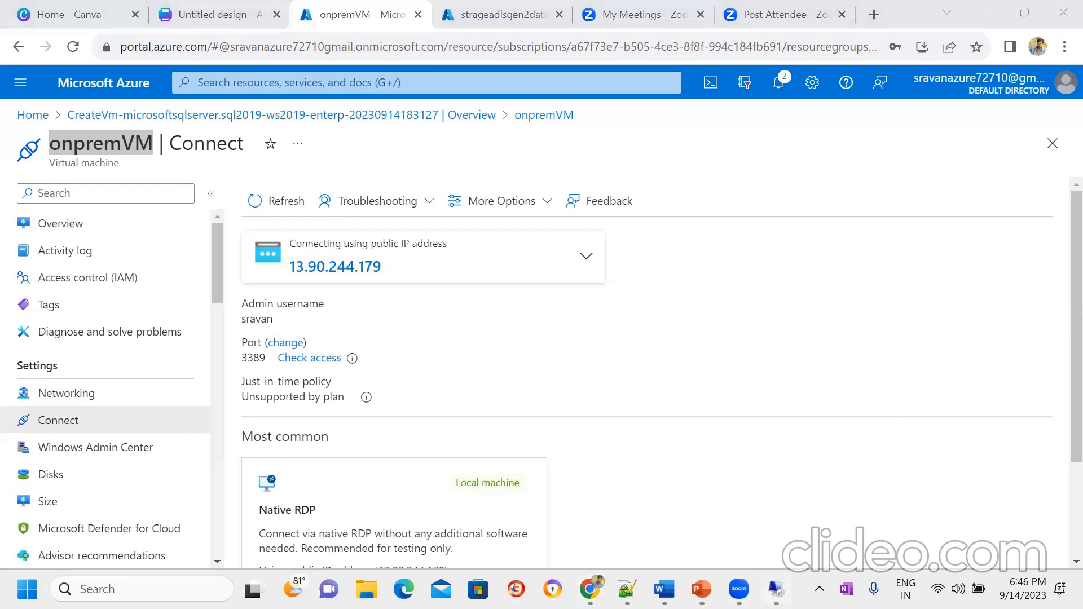
left_click(776, 589)
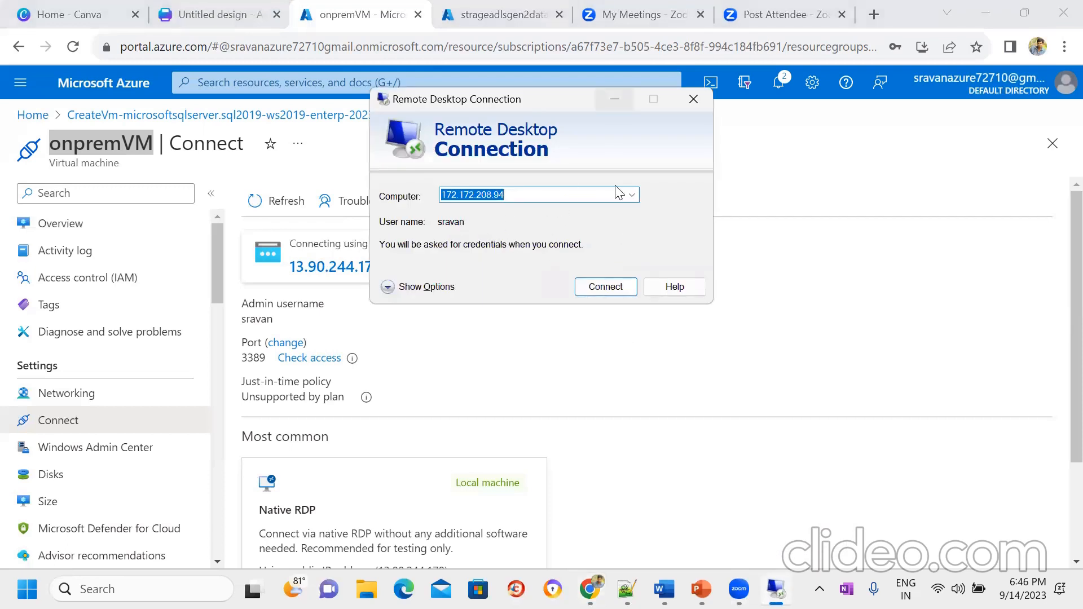
left_click(615, 99)
left_click(776, 588)
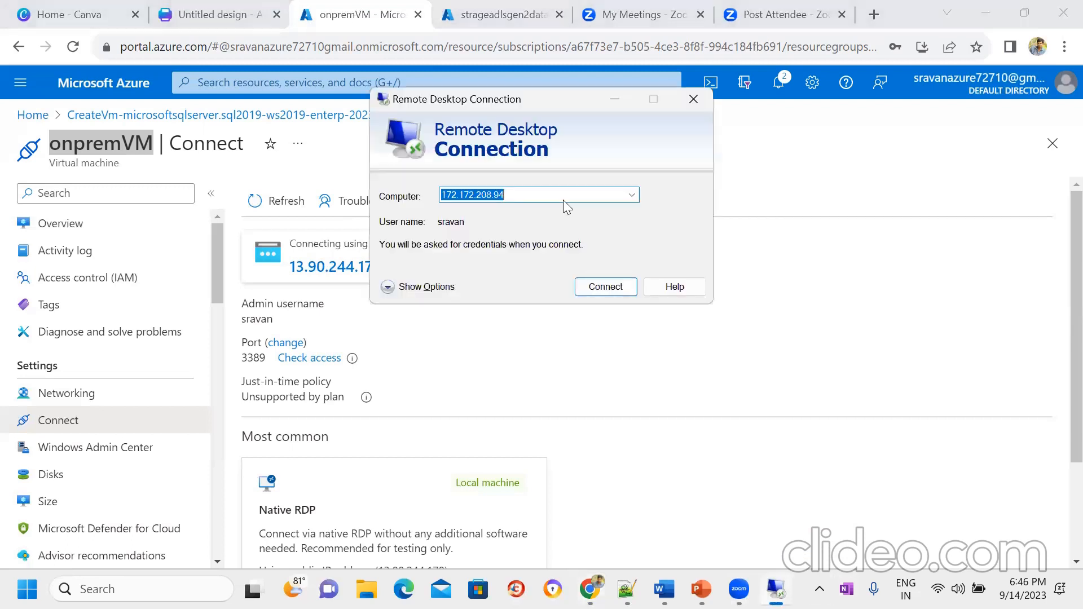
left_click(514, 193)
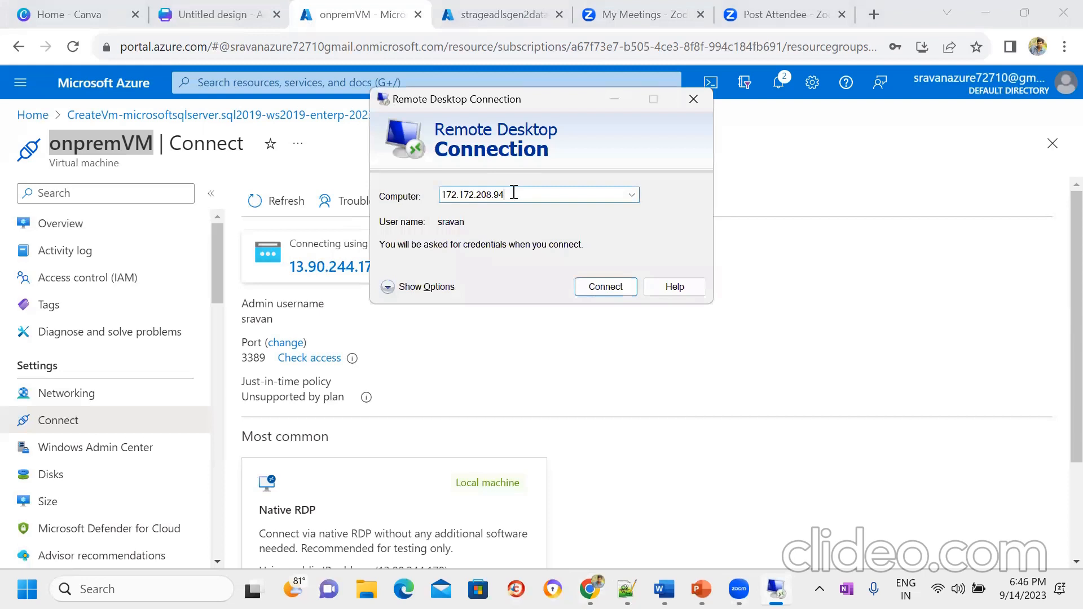
key("BackSpace")
key("BackSpace")
key("BackSpace")
key("BackSpace")
key("BackSpace")
key("BackSpace")
key("BackSpace")
key("BackSpace")
key("BackSpace")
key("BackSpace")
key("BackSpace")
key("BackSpace")
key("BackSpace")
key("BackSpace")
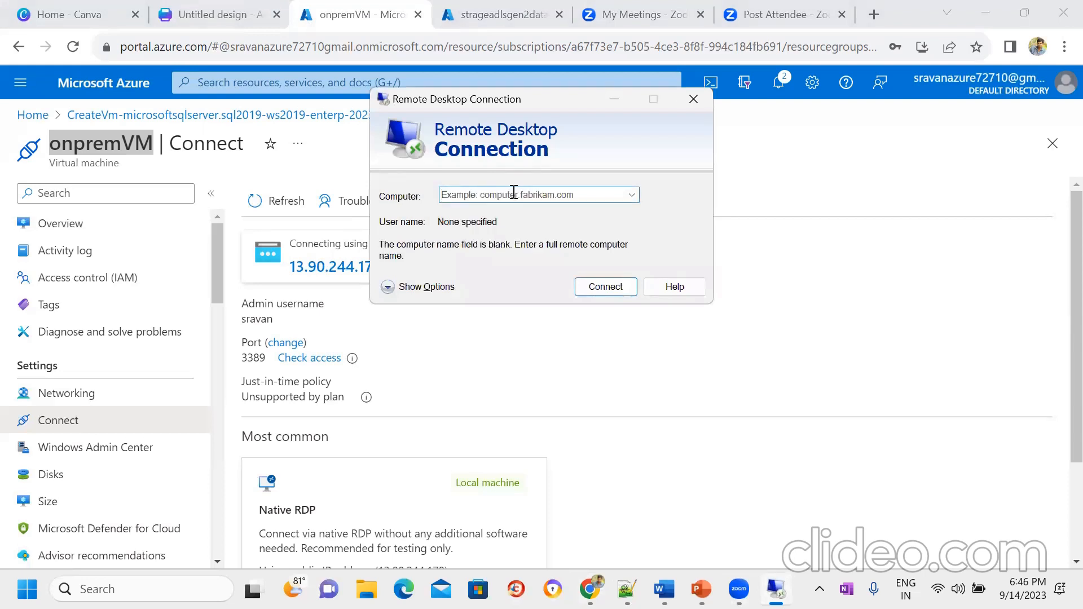
key("ctrl+v")
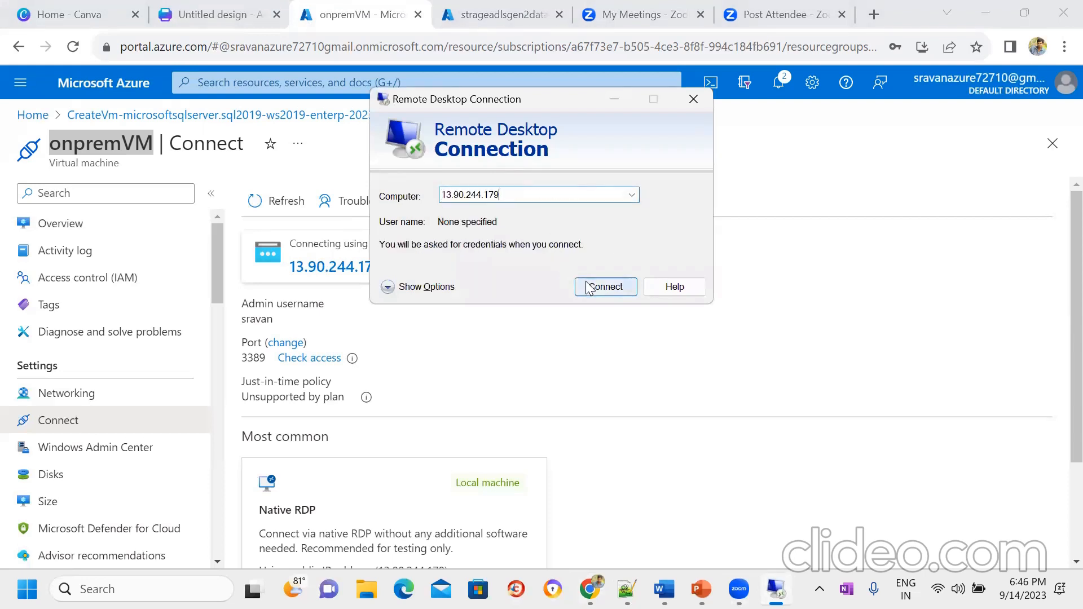
left_click(599, 288)
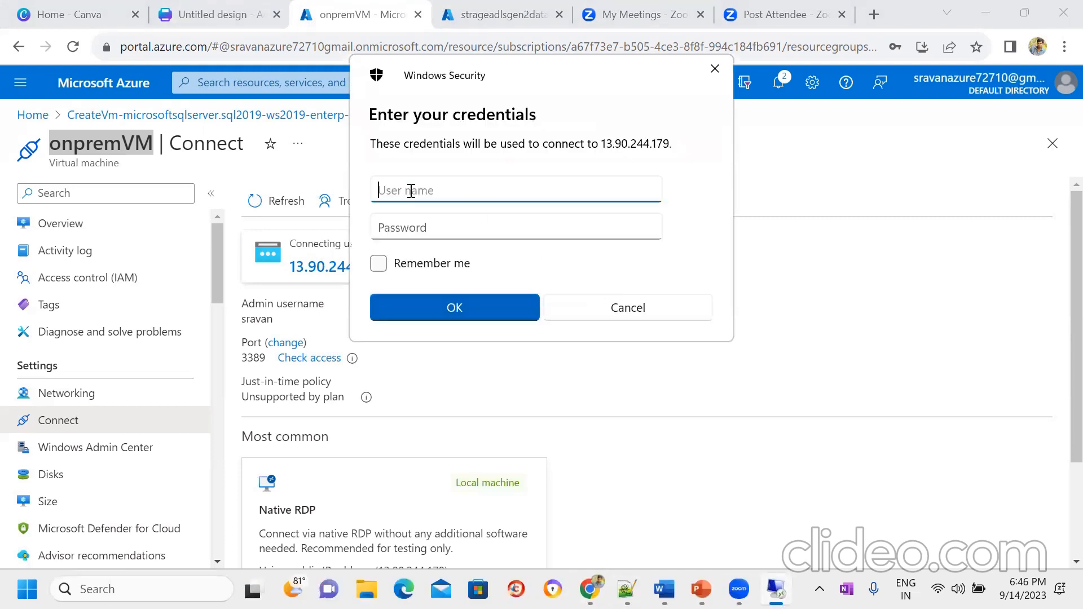
- Sign in to the remote computer with the admin user name and account password, accepting the certificate warning
left_click(415, 225)
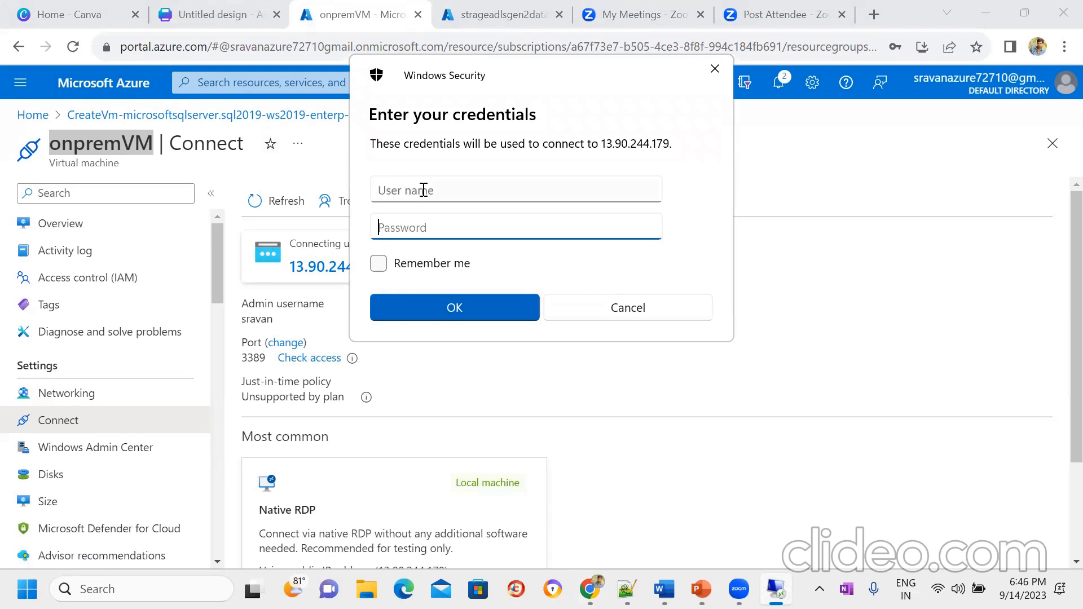
left_click(423, 190)
type("sravan")
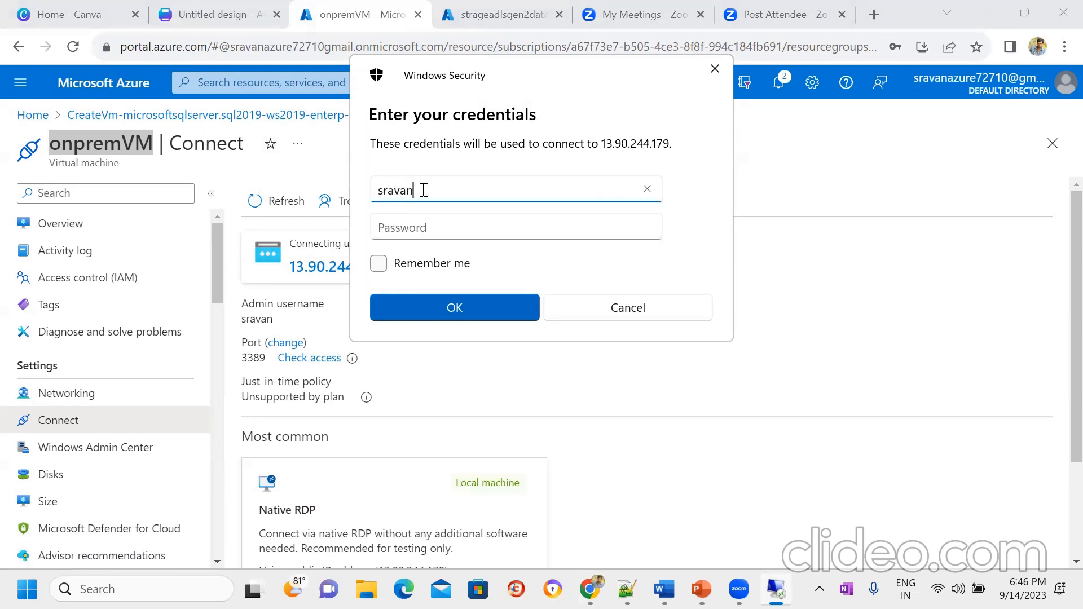
key("Tab")
type("•••••••••")
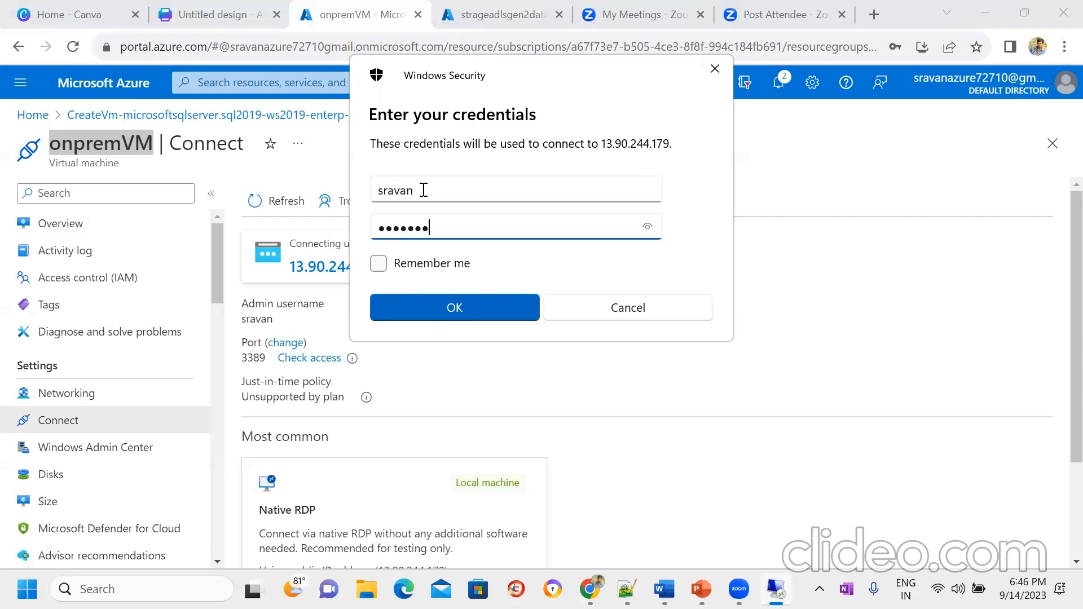
type("••••••")
left_click(464, 307)
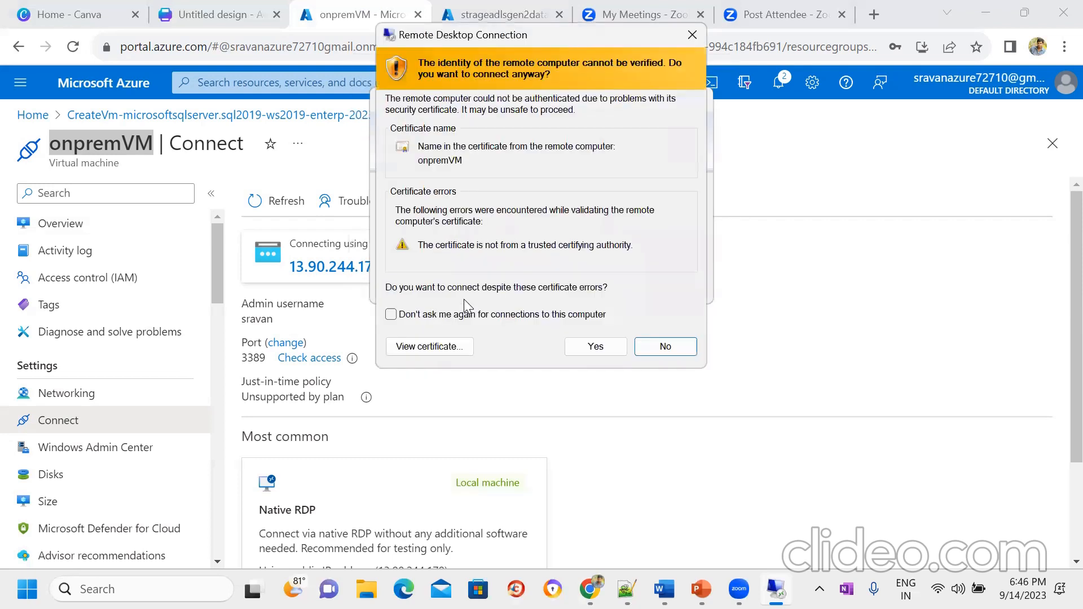
left_click(599, 346)
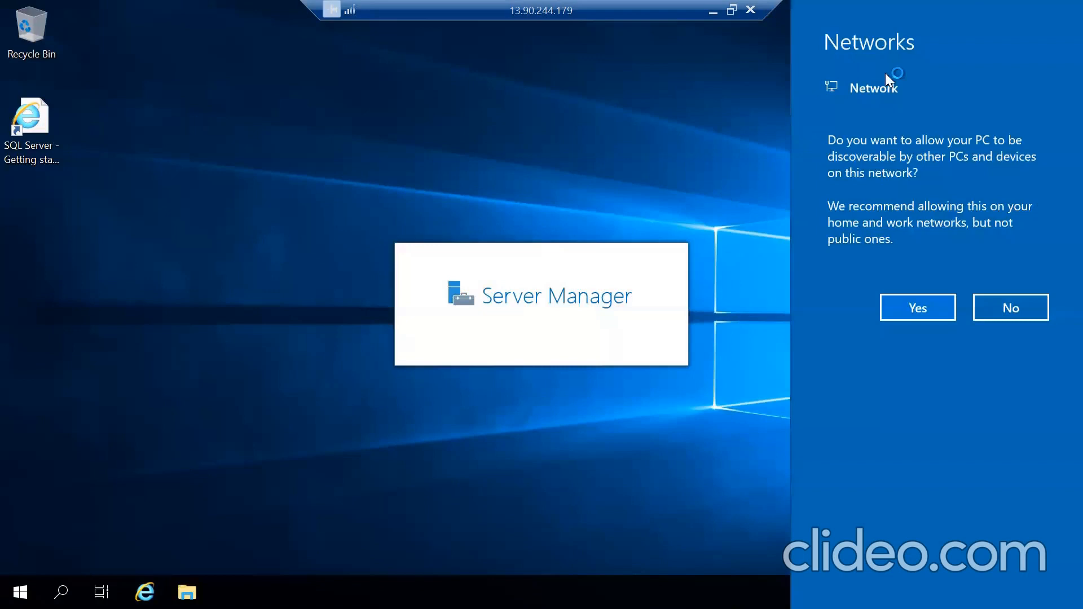
- Allow the VM to be discoverable on the network and dismiss the Server Manager pop-up
left_click(939, 311)
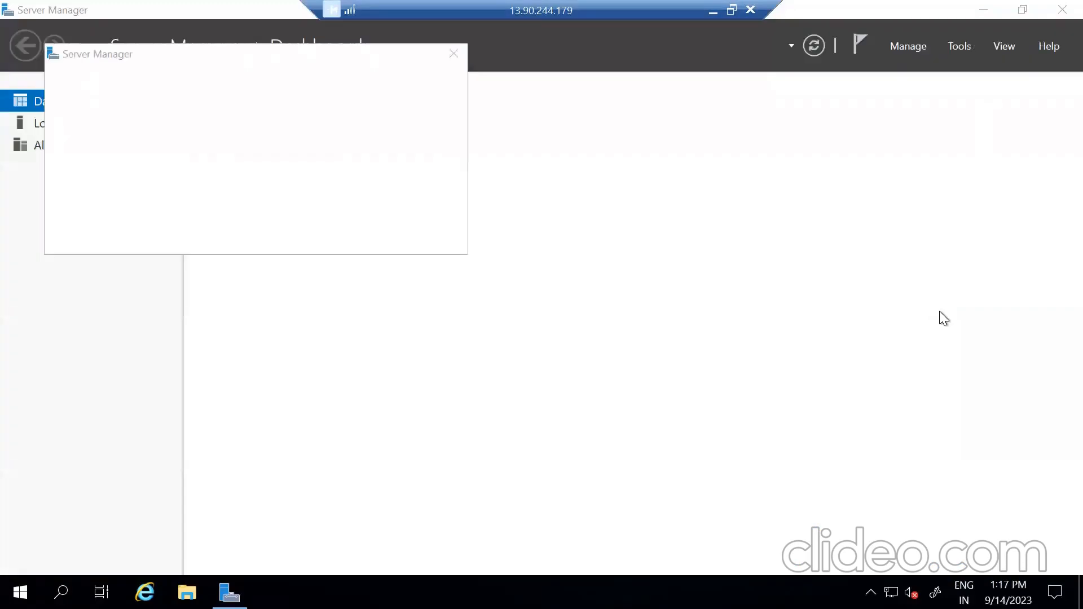
left_click(455, 53)
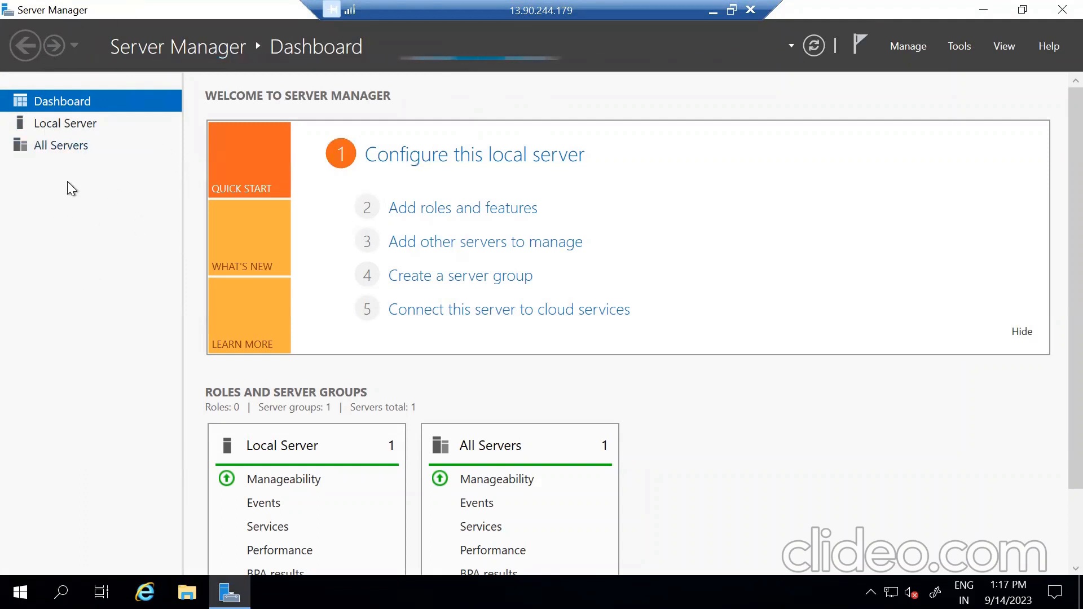
- Turn off IE Enhanced Security Configuration for both Administrators and Users on the local server
left_click(65, 132)
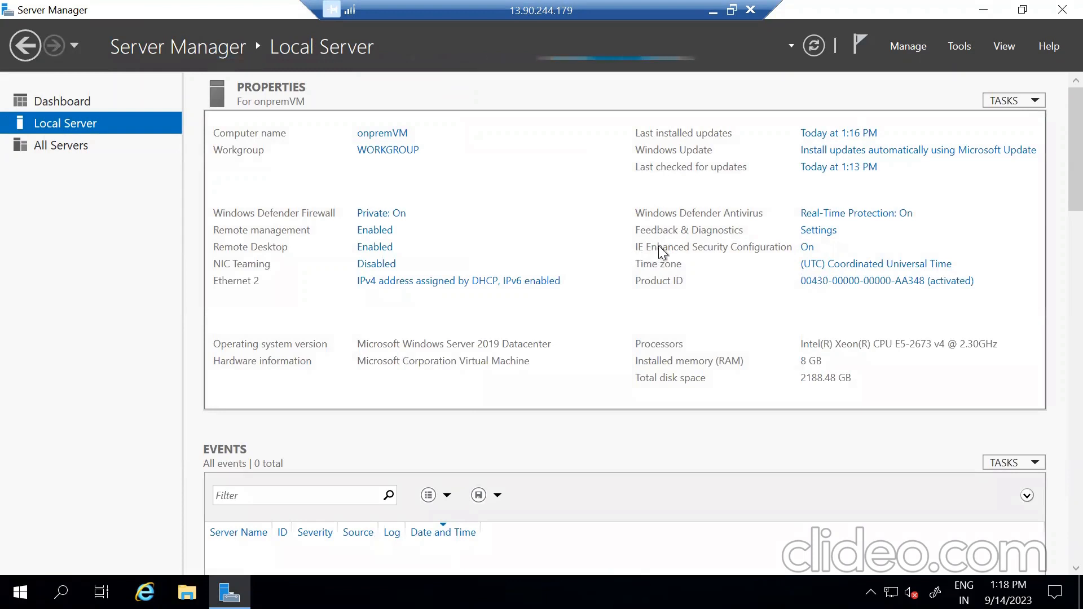
left_click(807, 248)
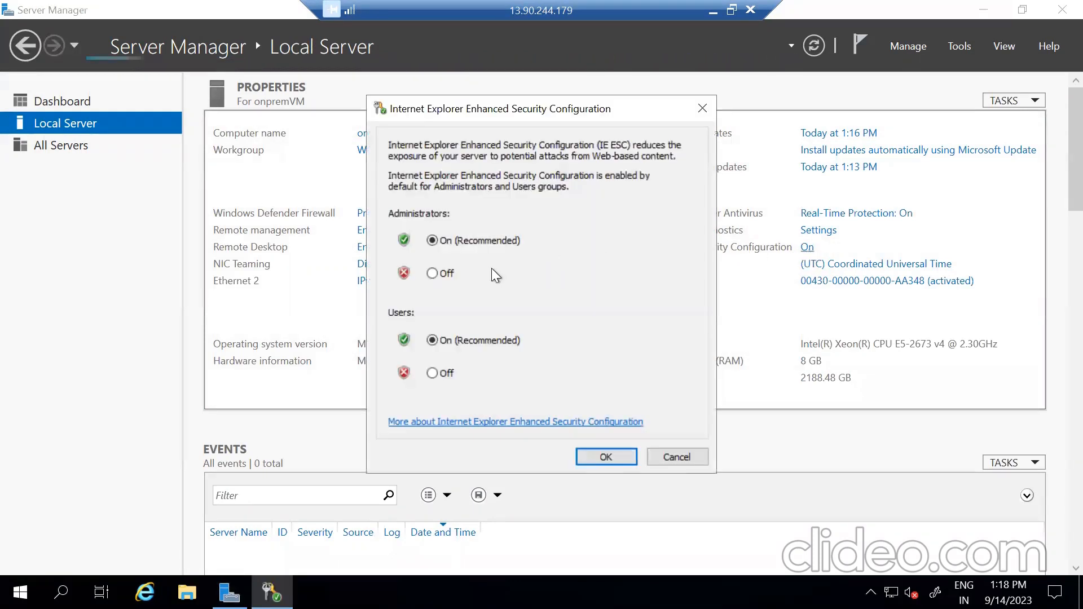
left_click(441, 273)
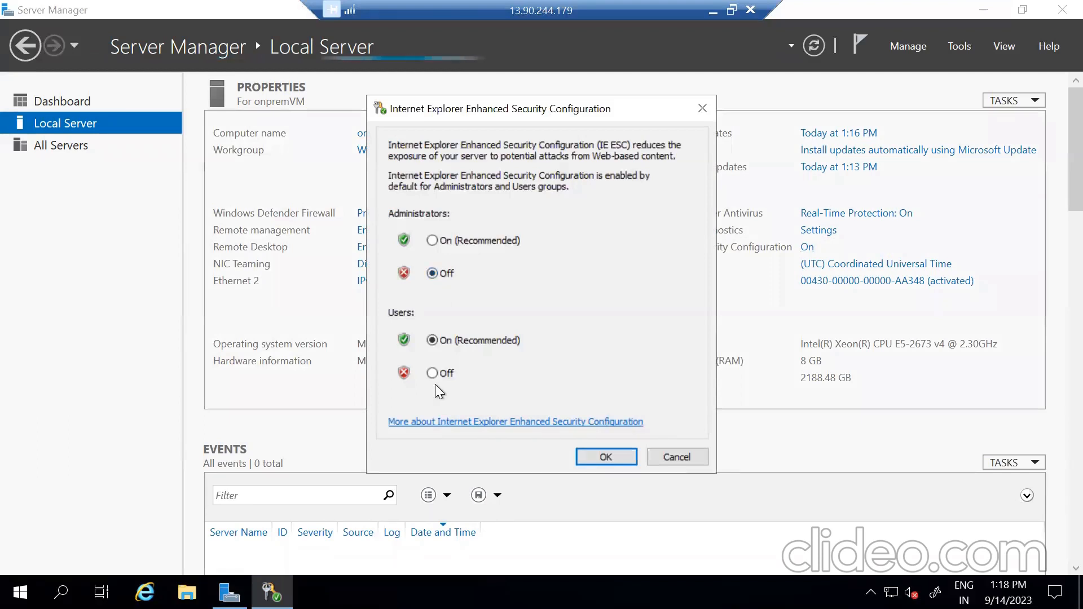
left_click(435, 373)
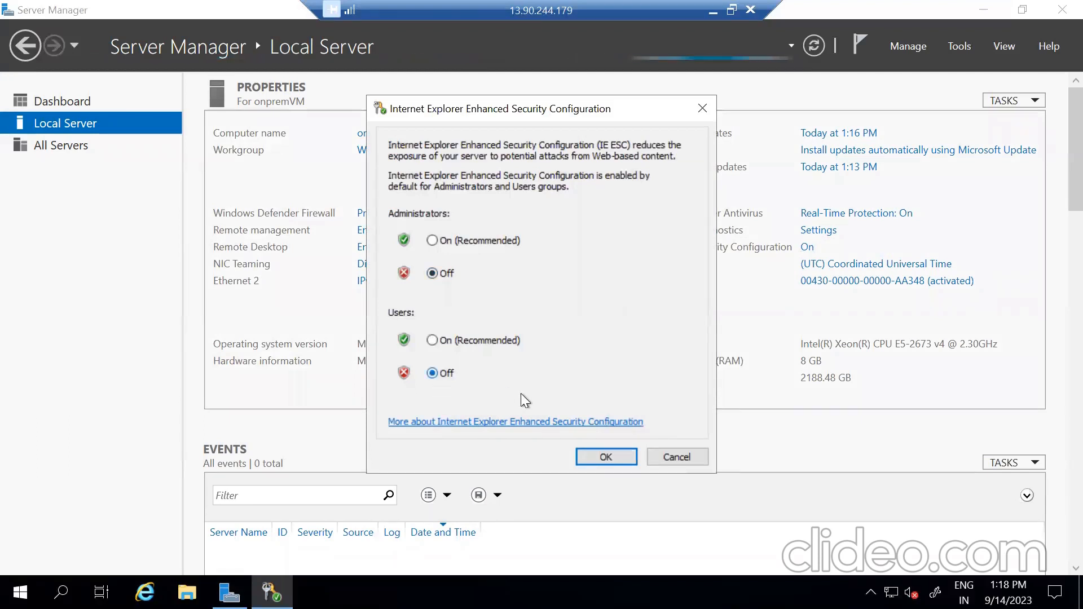
left_click(605, 457)
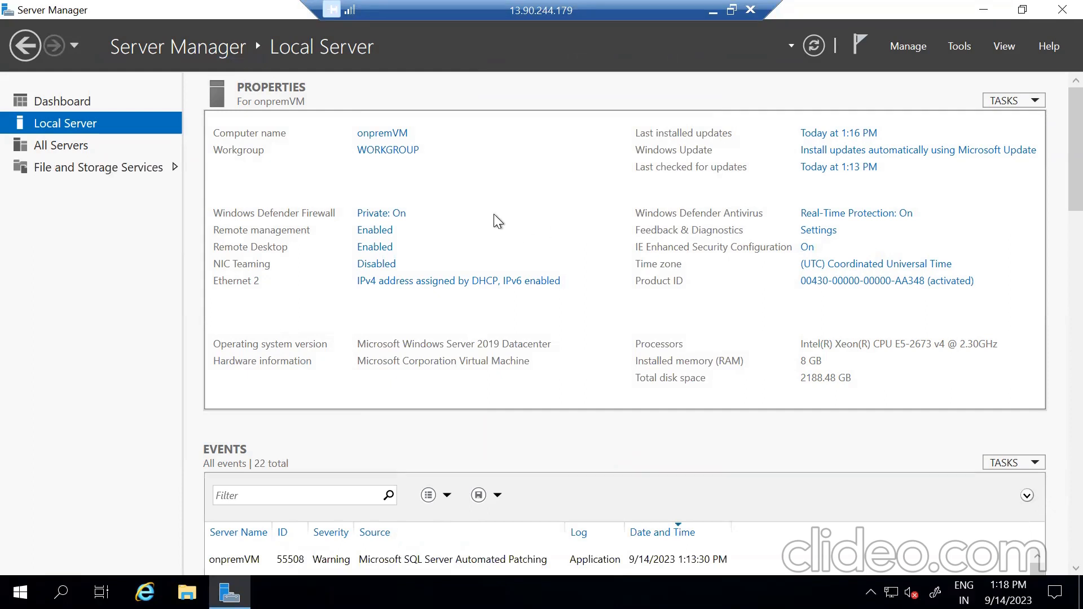
- Create a folder named Clientdata on the VM's Windows (C:) drive in a maximized File Explorer window
left_click(188, 592)
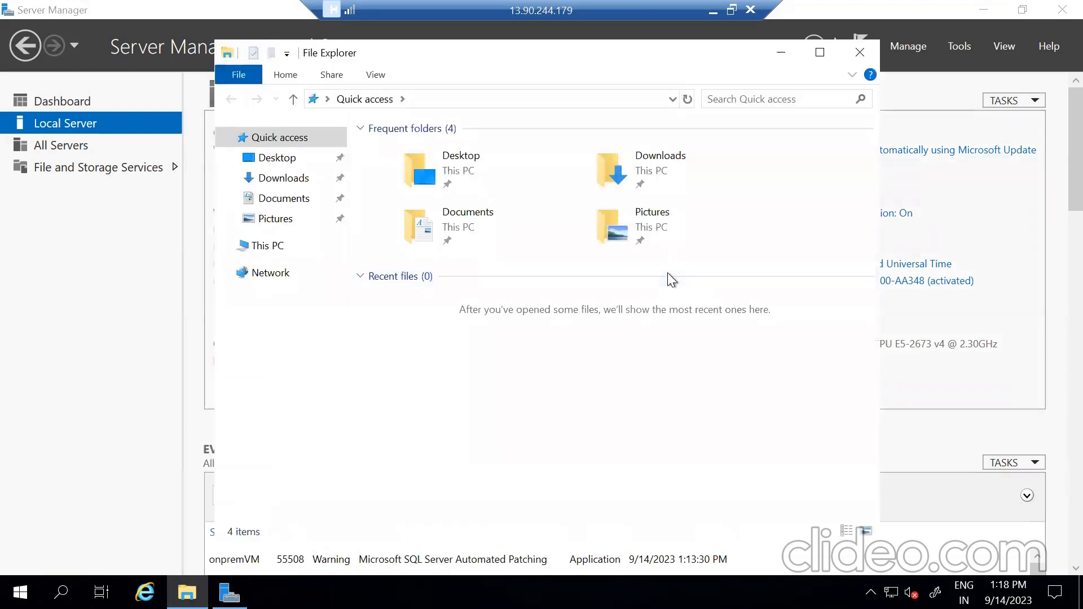
left_click(820, 53)
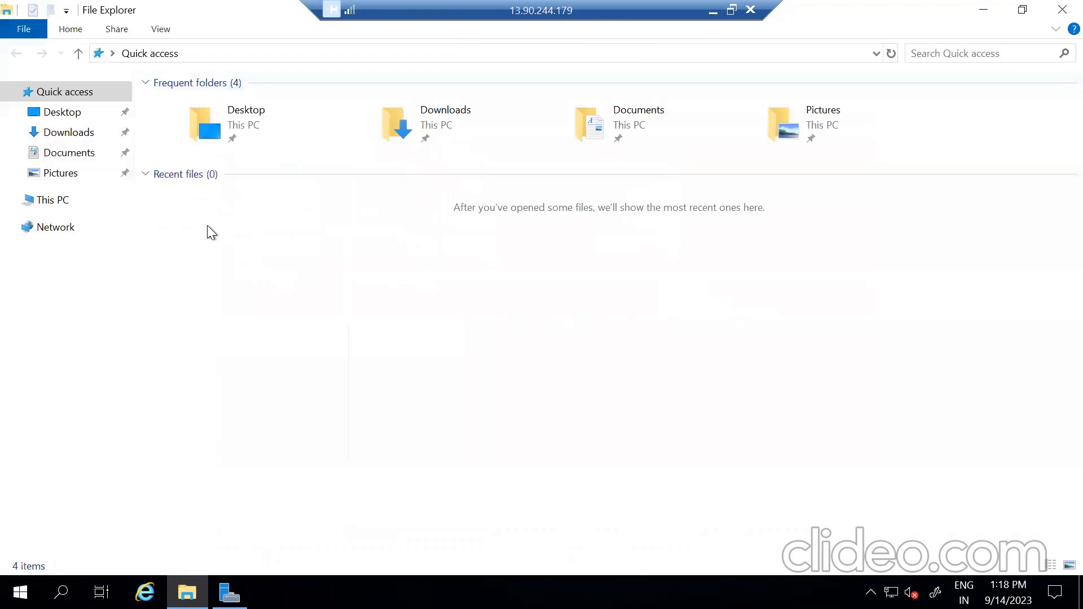
left_click(51, 203)
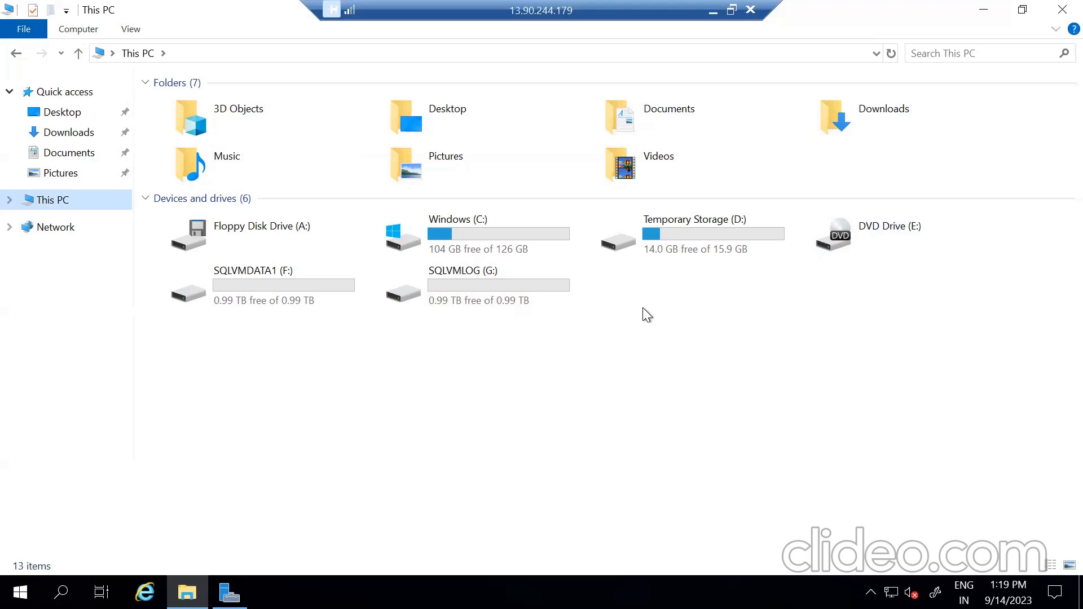
double_click(515, 248)
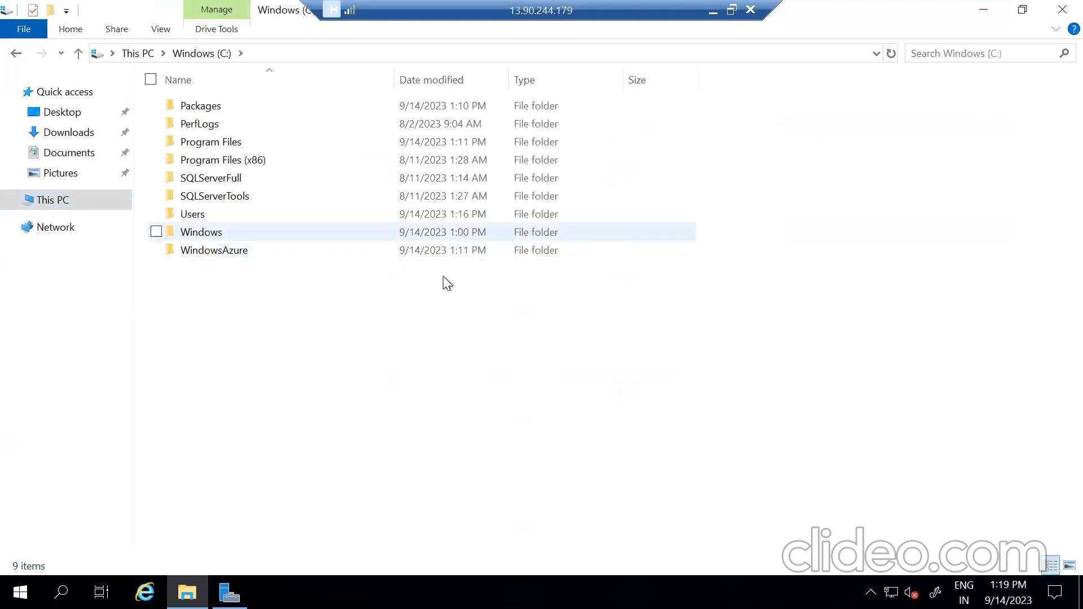
right_click(331, 346)
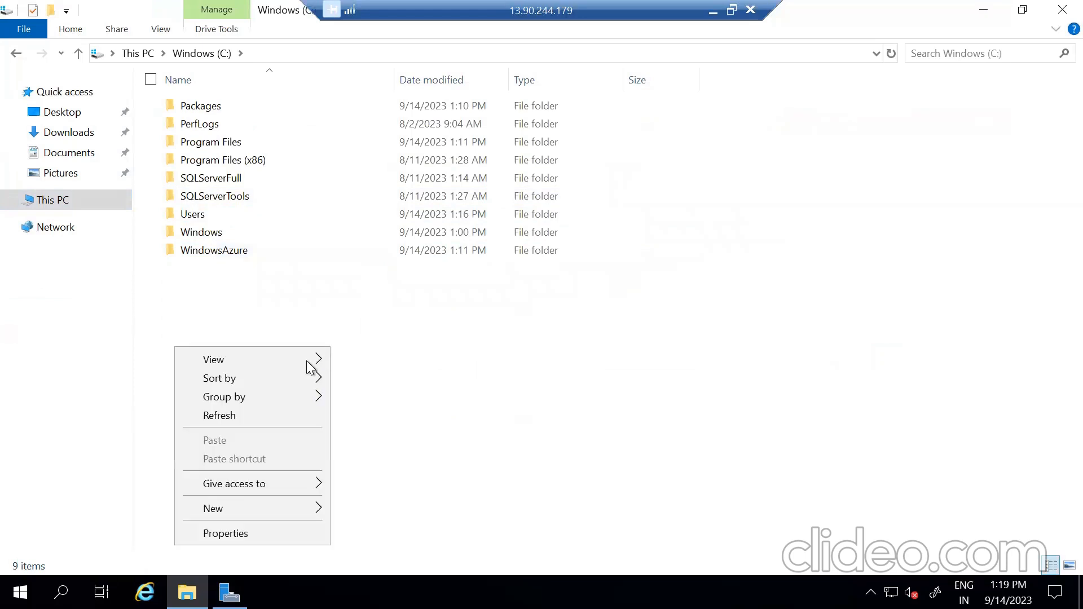
mouse_move(270, 506)
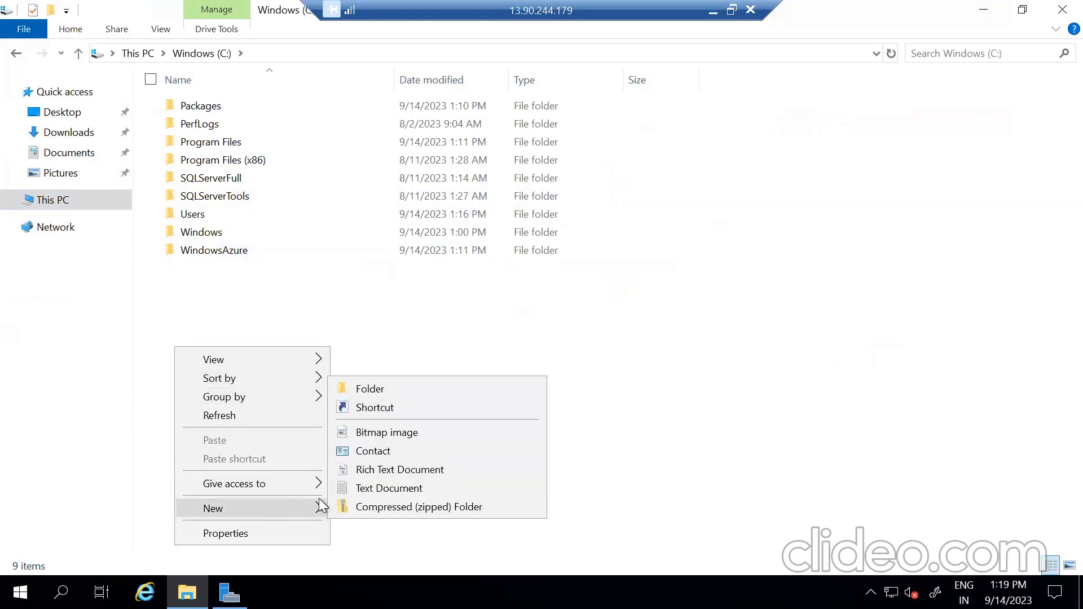
left_click(397, 395)
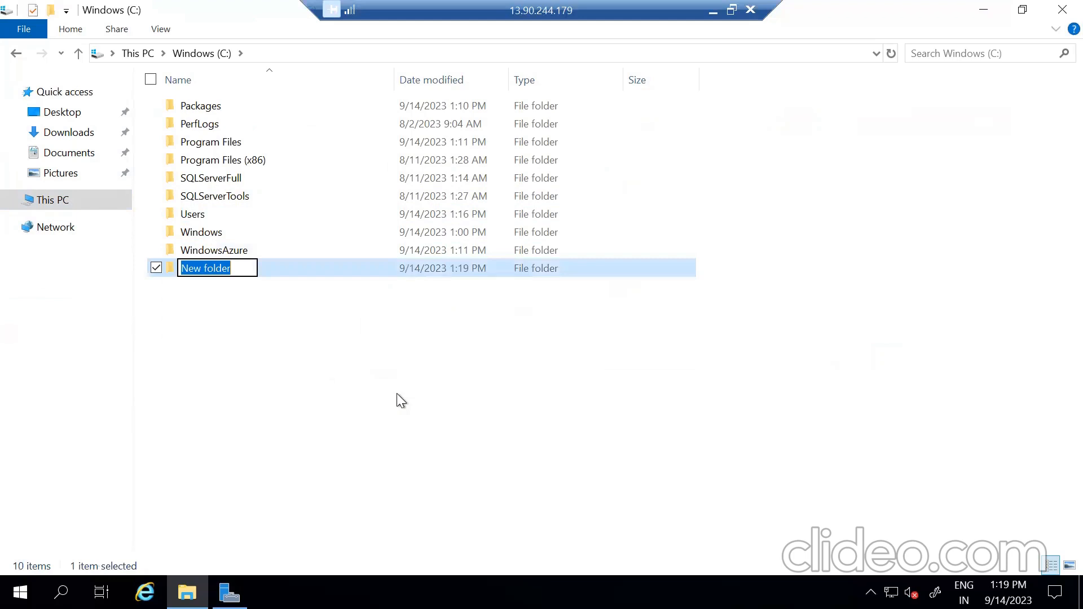
type("Cl")
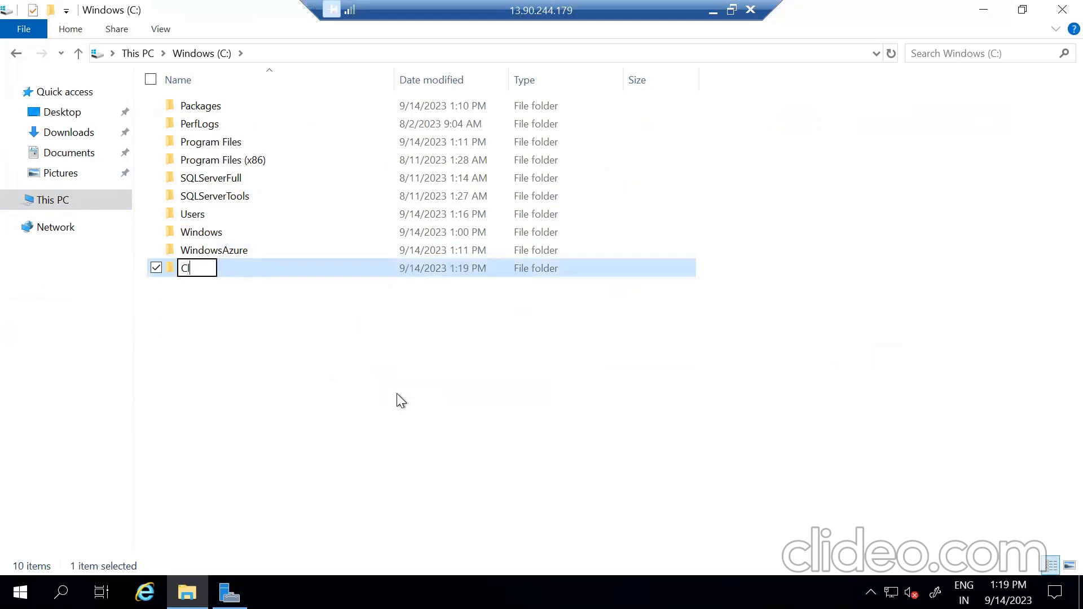
type("ientdata")
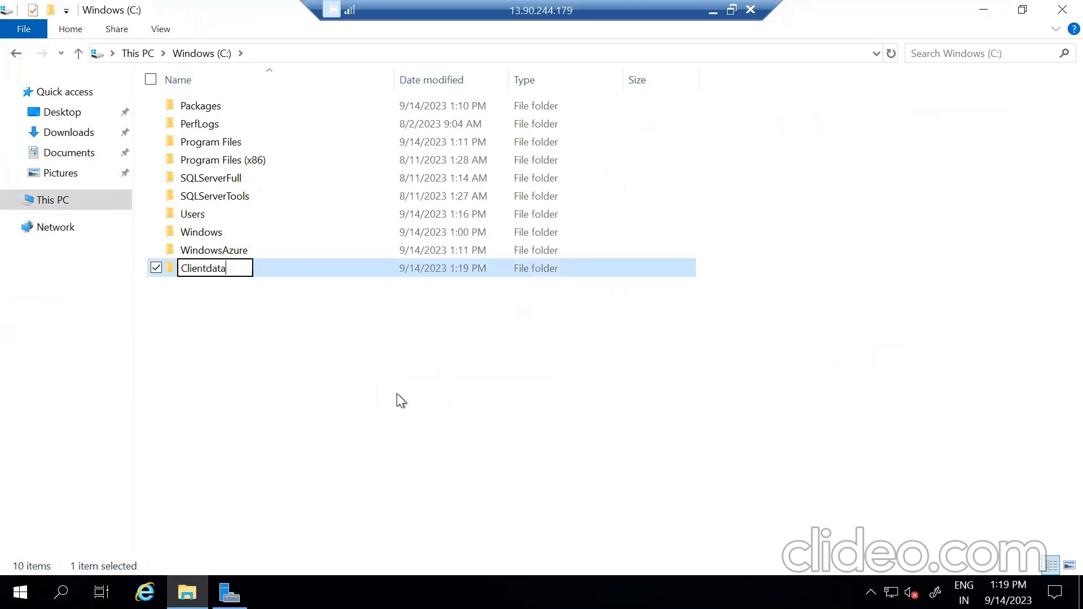
key("Return")
left_click(397, 394)
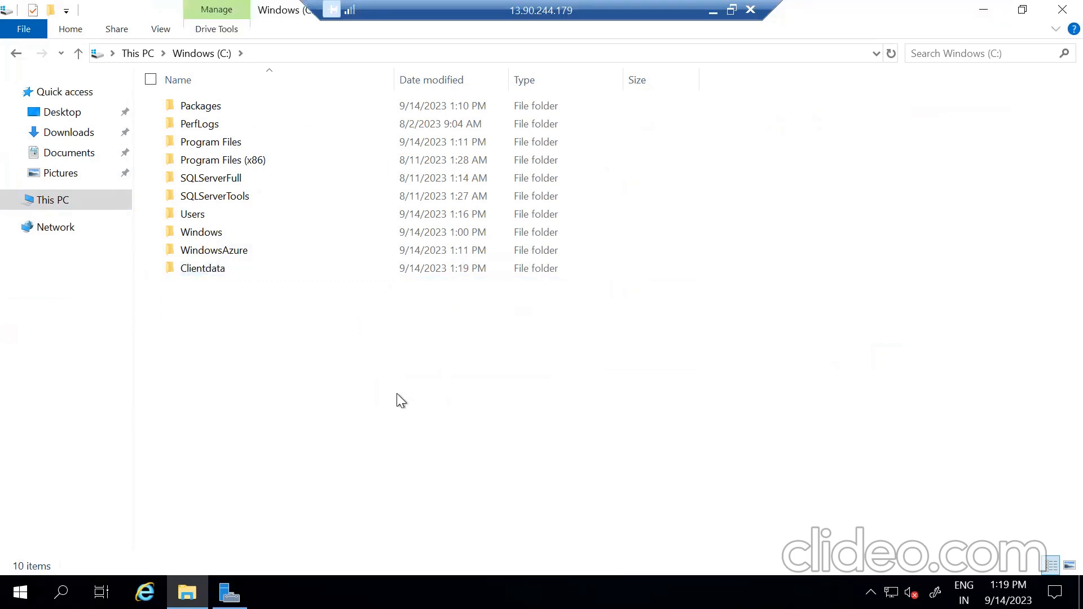
- Create a subfolder named cust inside the Clientdata folder
double_click(317, 272)
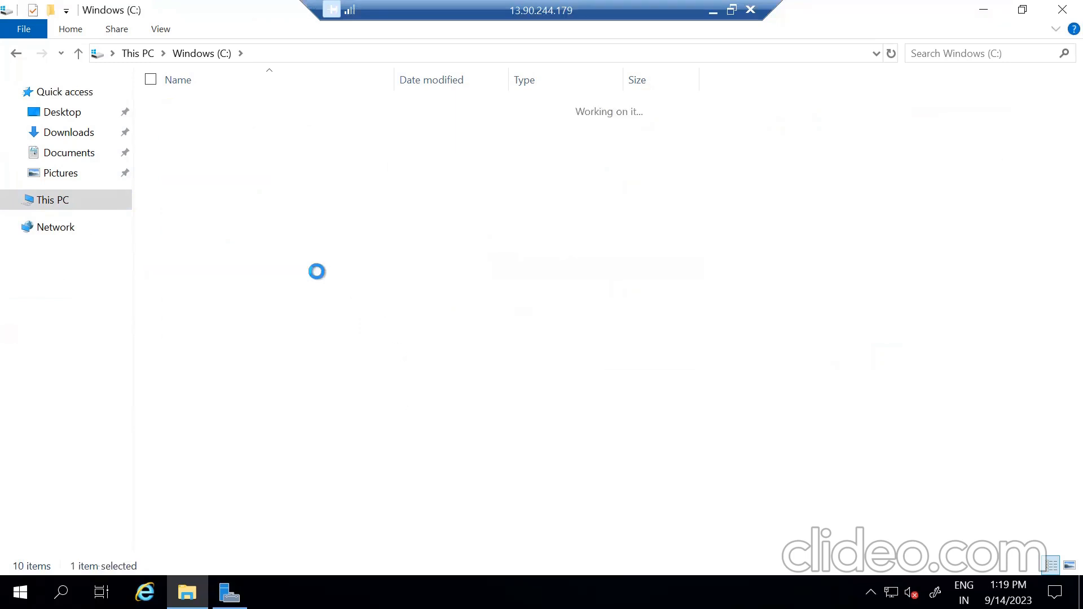
right_click(266, 183)
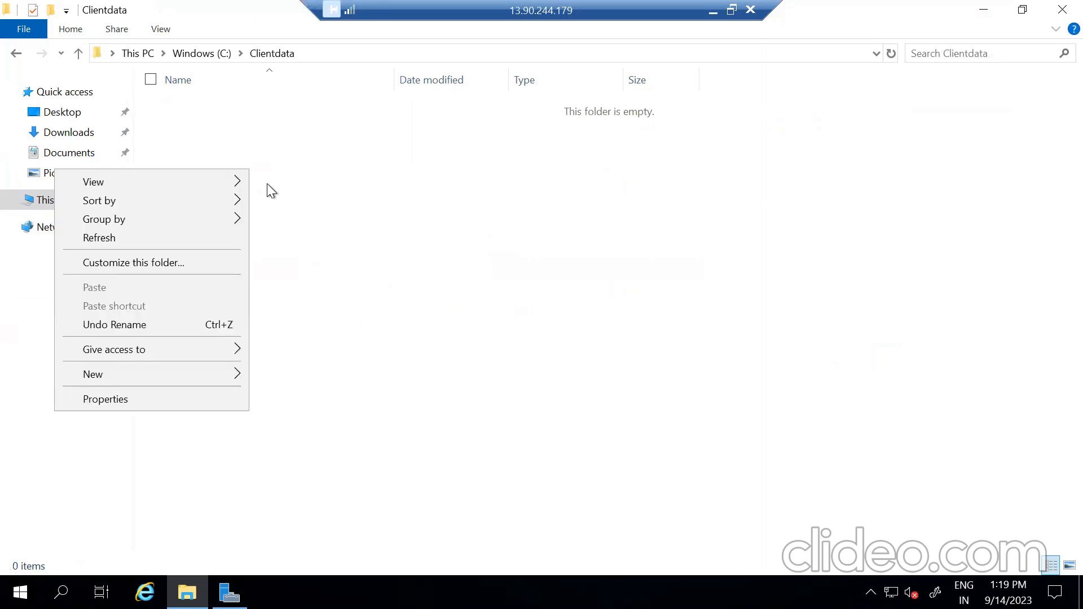
mouse_move(174, 375)
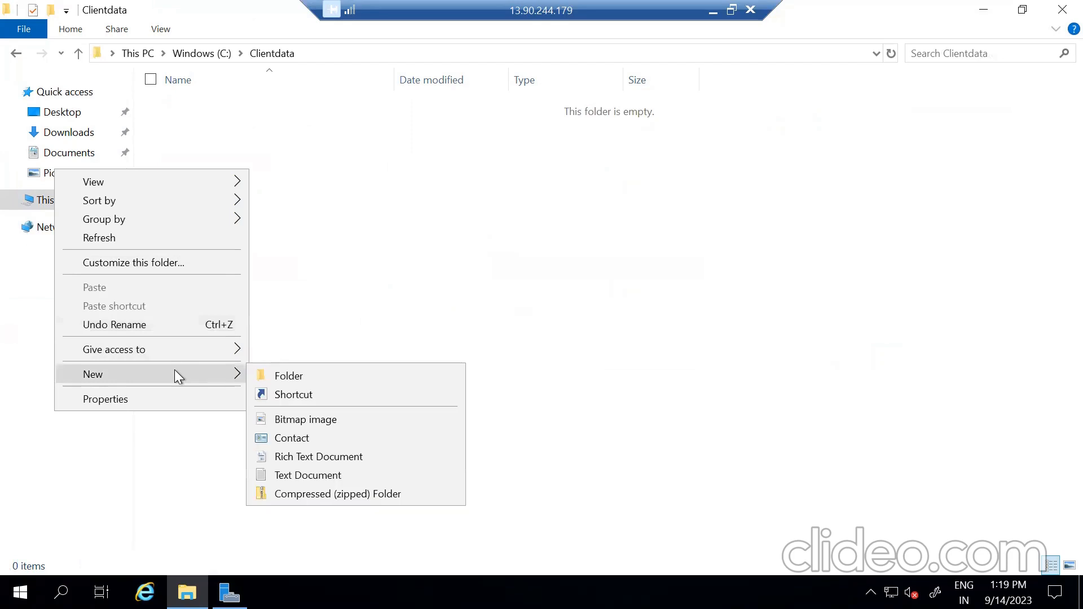
left_click(291, 375)
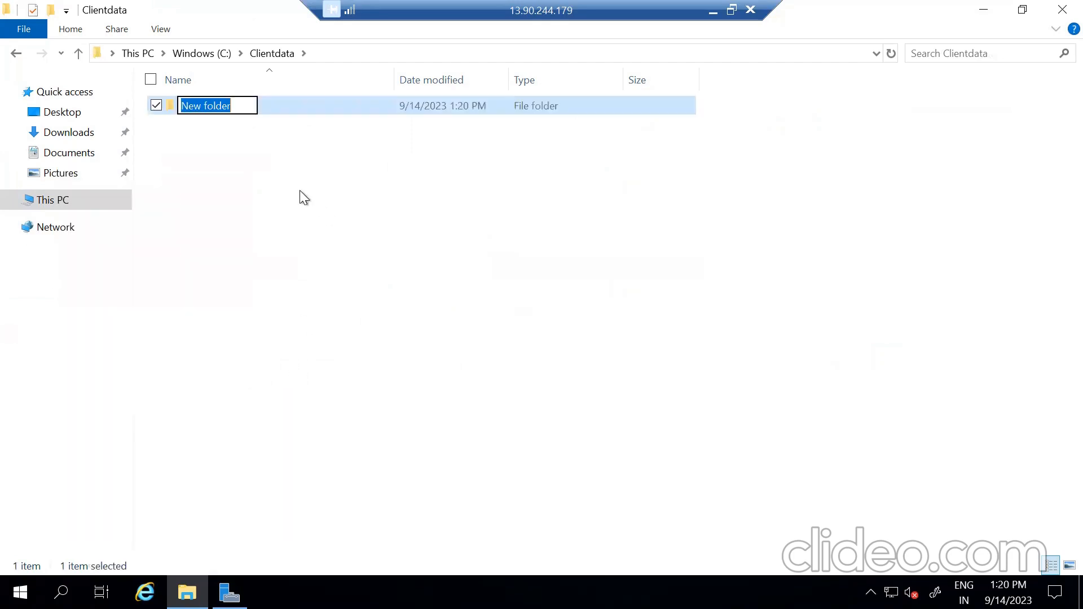
type("cust")
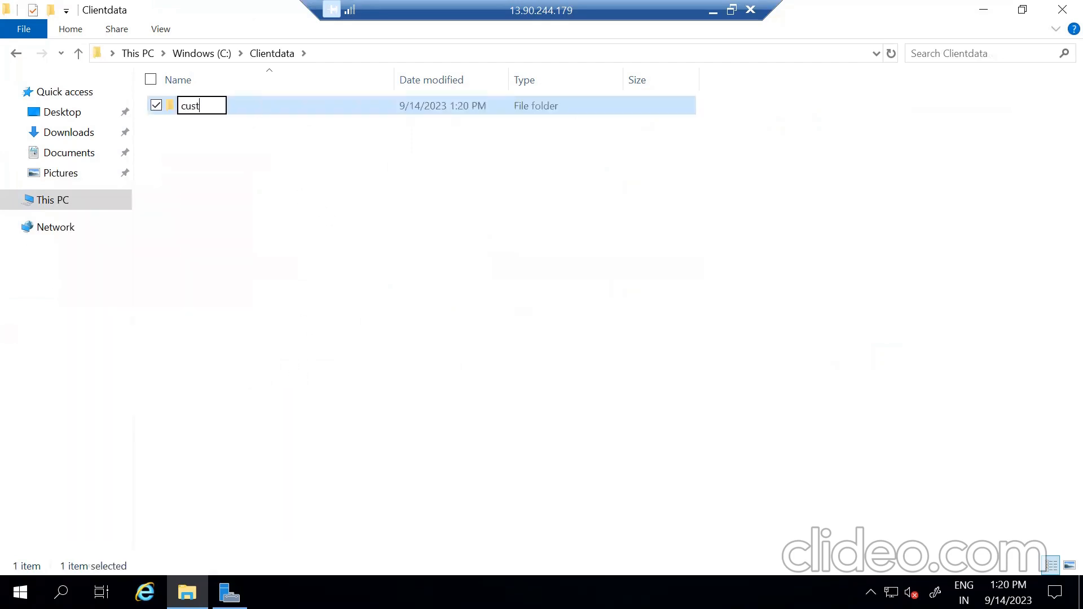
left_click(263, 196)
- Create a subfolder named orders inside the Clientdata folder
right_click(262, 196)
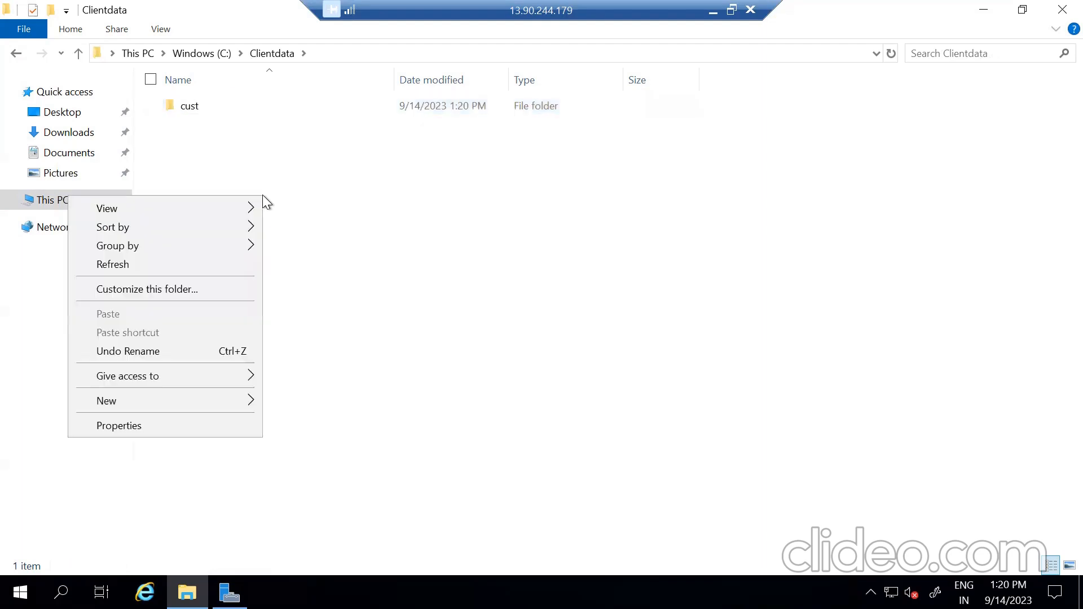
mouse_move(214, 401)
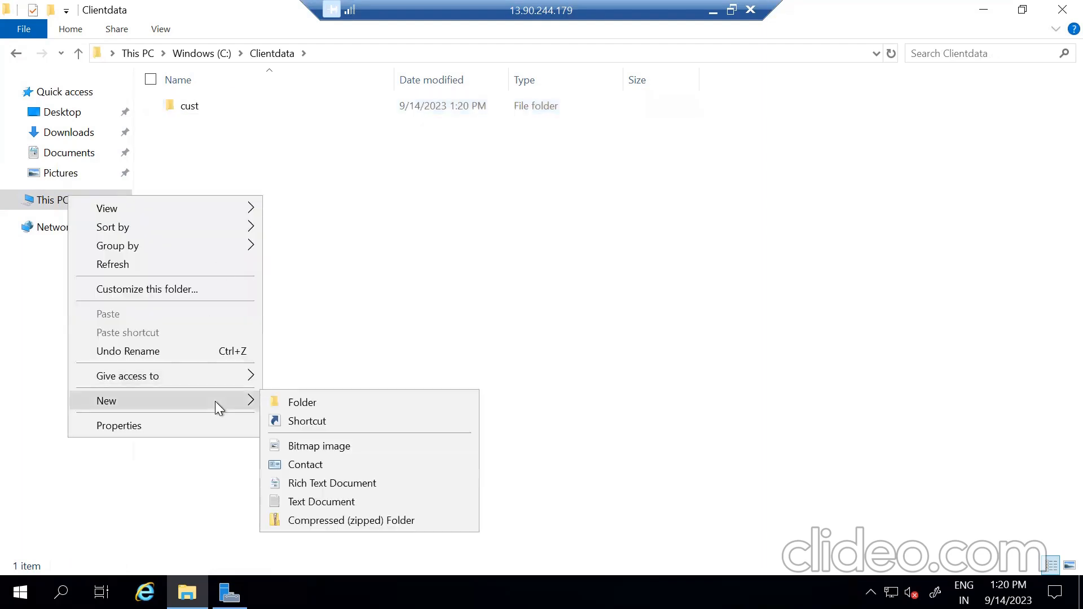
left_click(308, 404)
type("orders")
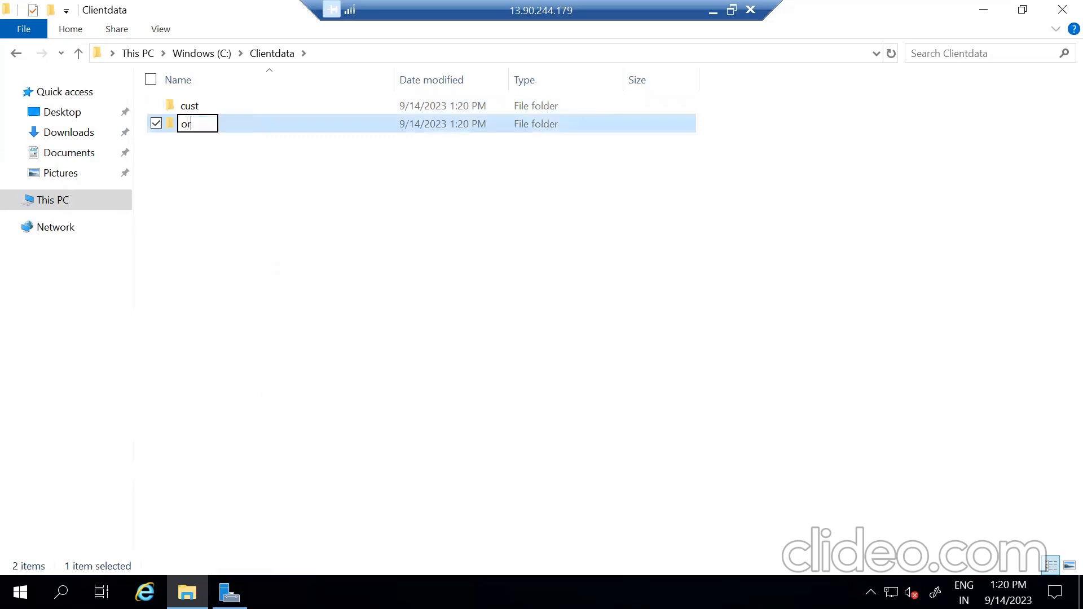
left_click(259, 204)
- Create a subfolder named emp inside the Clientdata folder
right_click(259, 204)
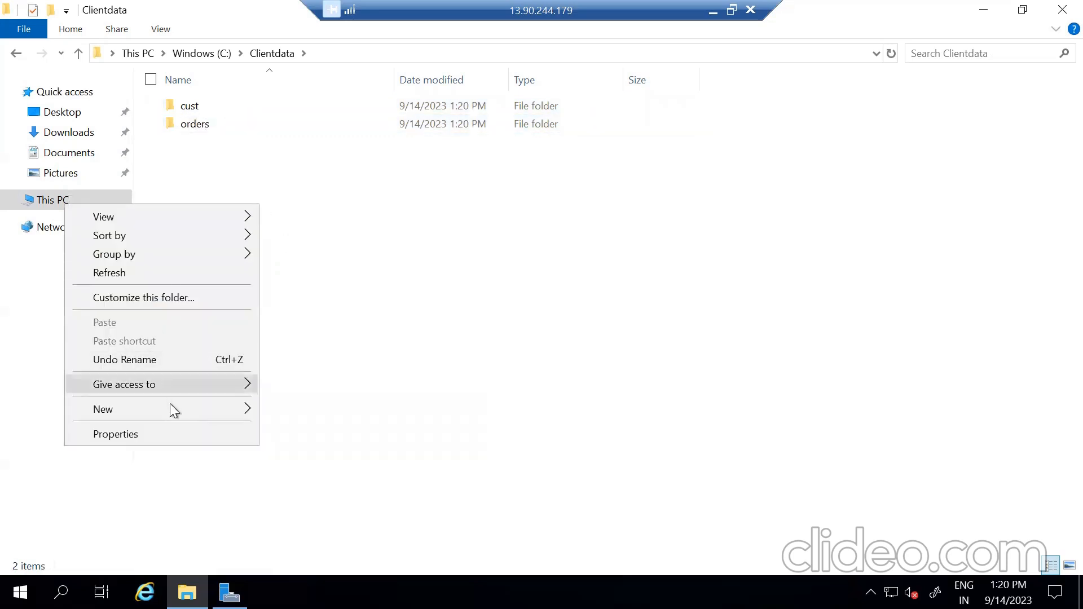
mouse_move(171, 404)
left_click(277, 409)
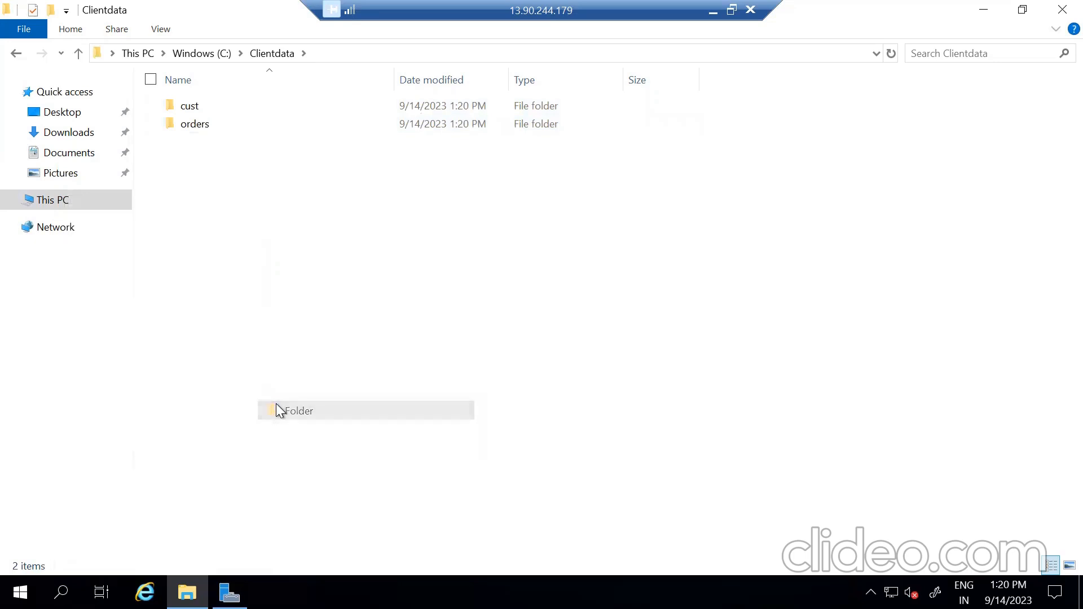
type("emp")
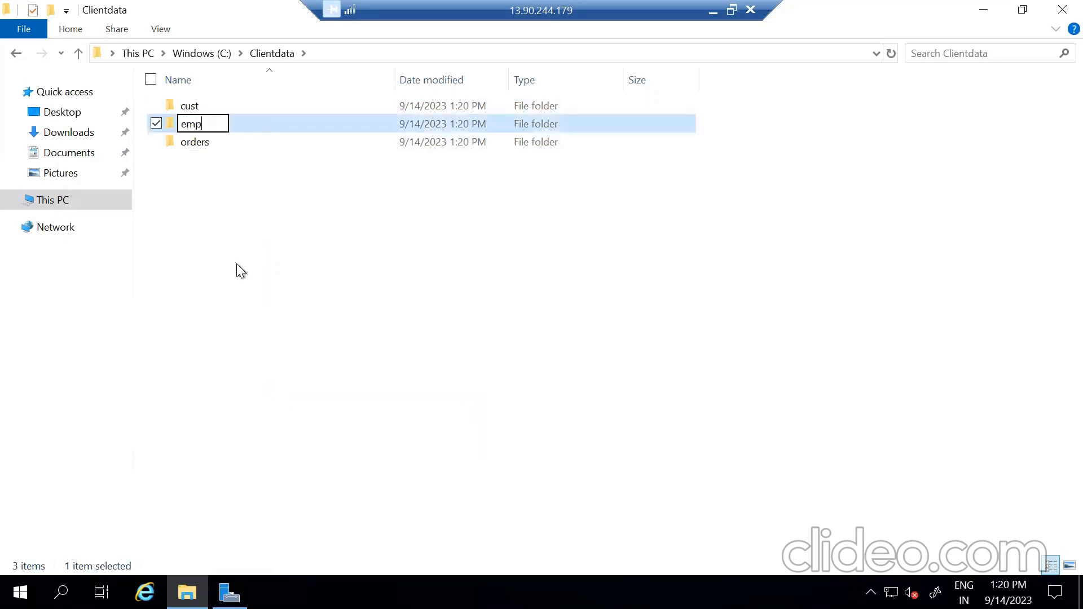
left_click(233, 260)
- Create a subfolder named discounts inside the Clientdata folder
right_click(233, 260)
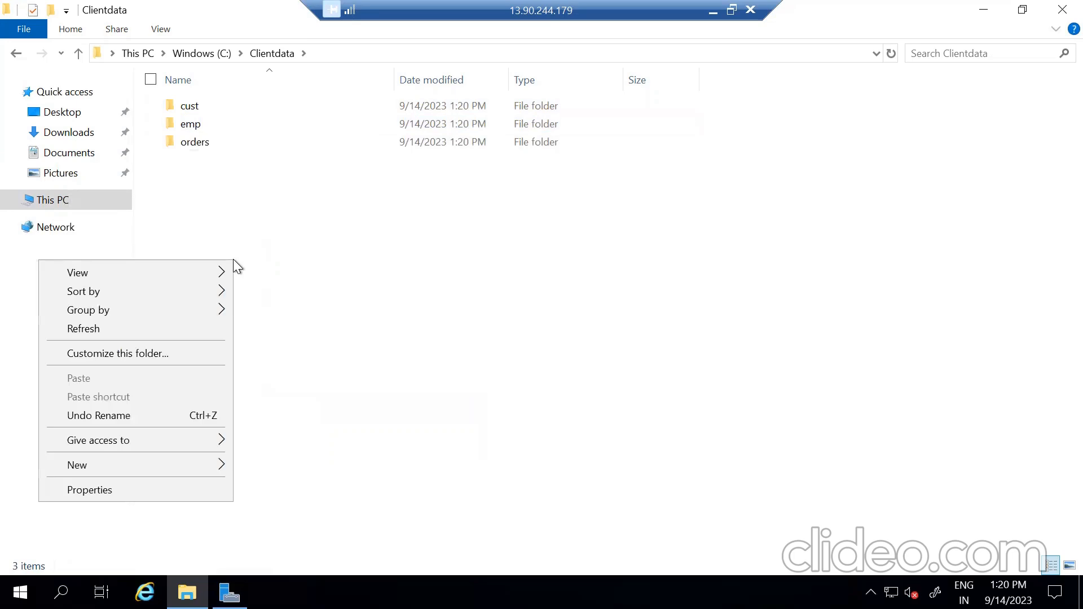
mouse_move(133, 462)
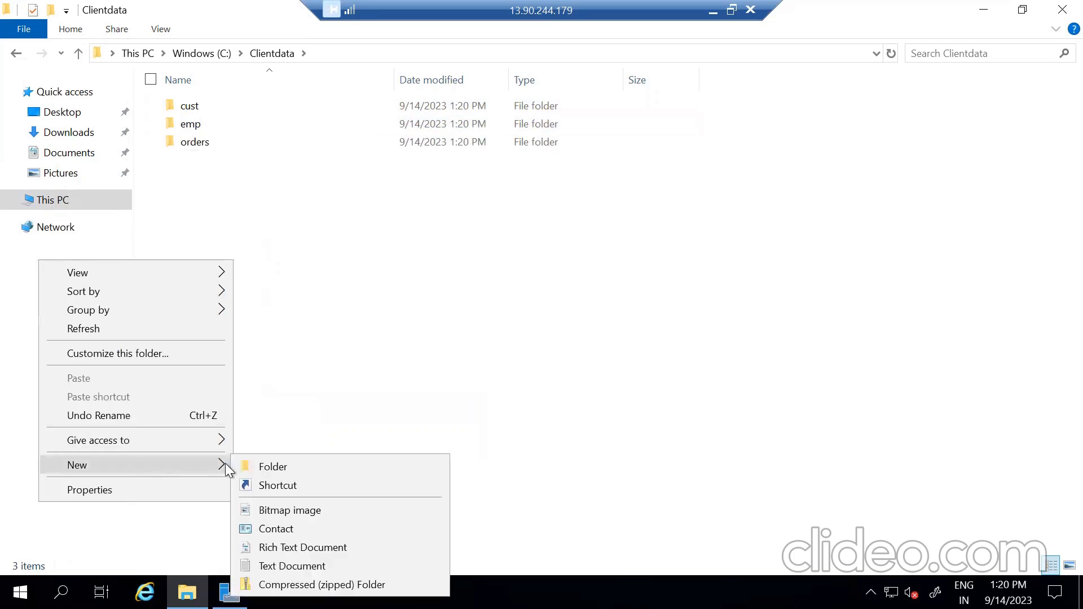
left_click(266, 465)
type("discounts")
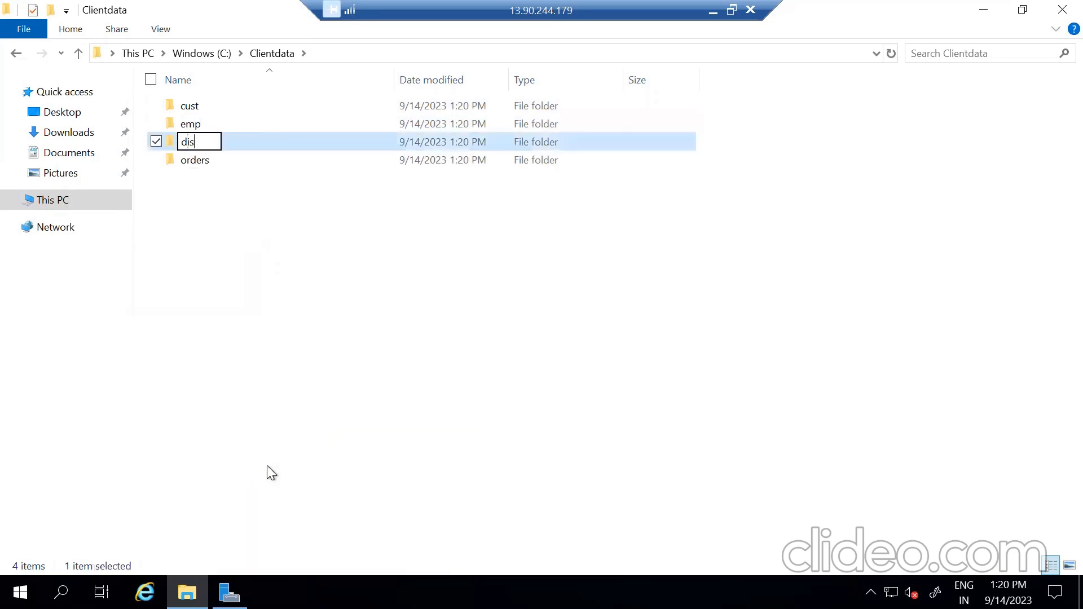
left_click(259, 291)
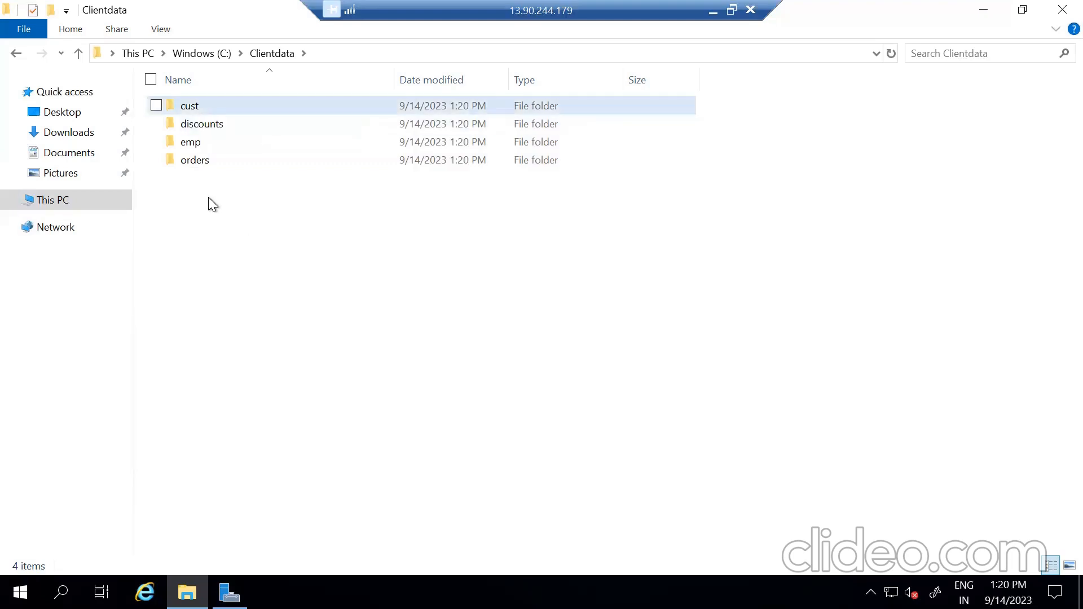
- Look inside the cust subfolder, return to Clientdata, and switch from the remote session to the local computer's desktop
double_click(197, 107)
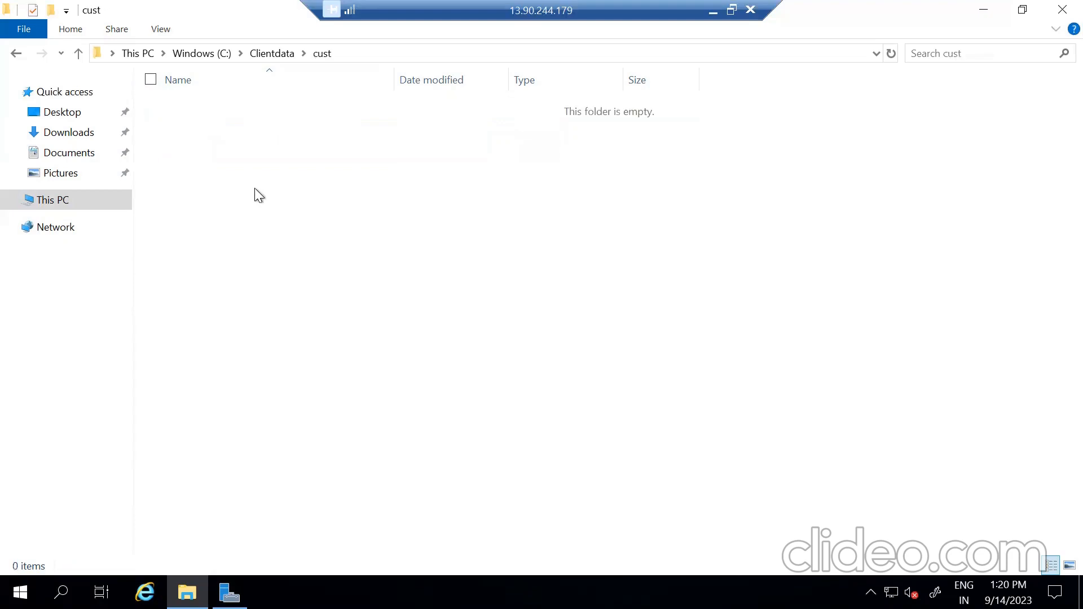
left_click(13, 54)
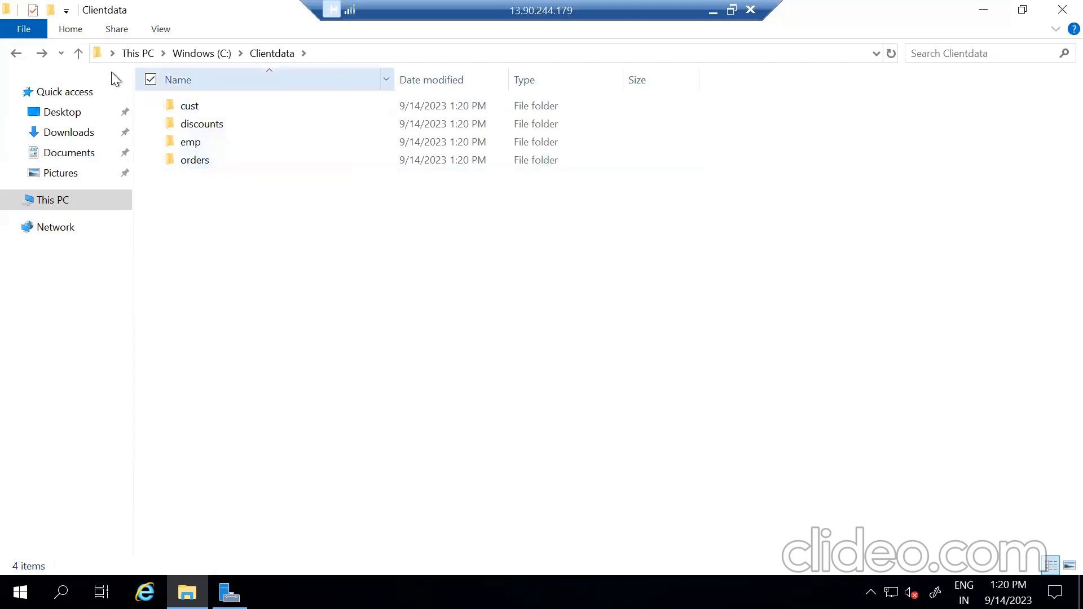
left_click(713, 11)
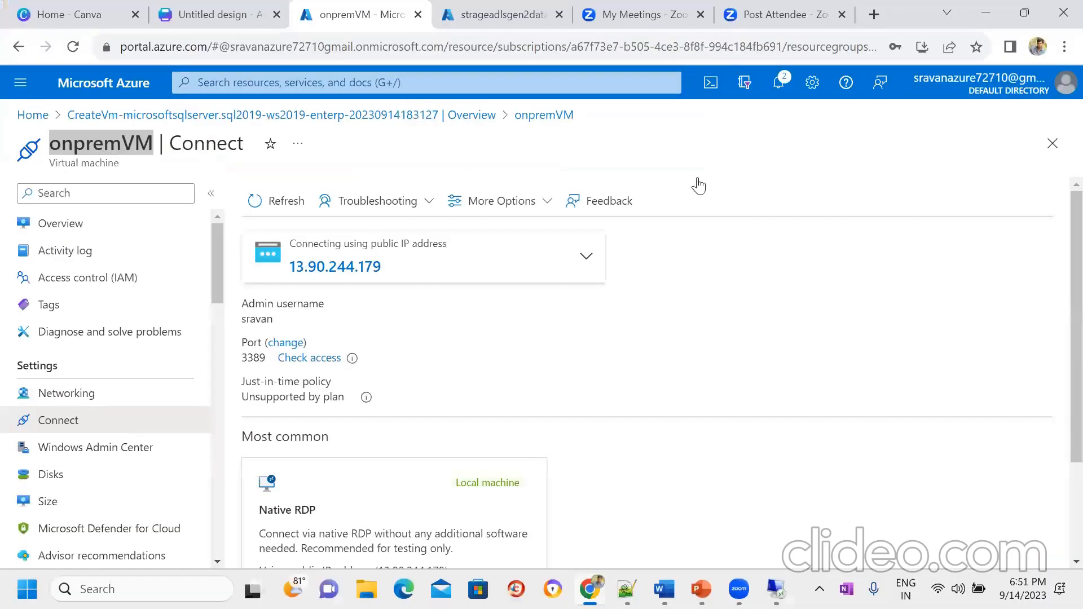
left_click(1079, 589)
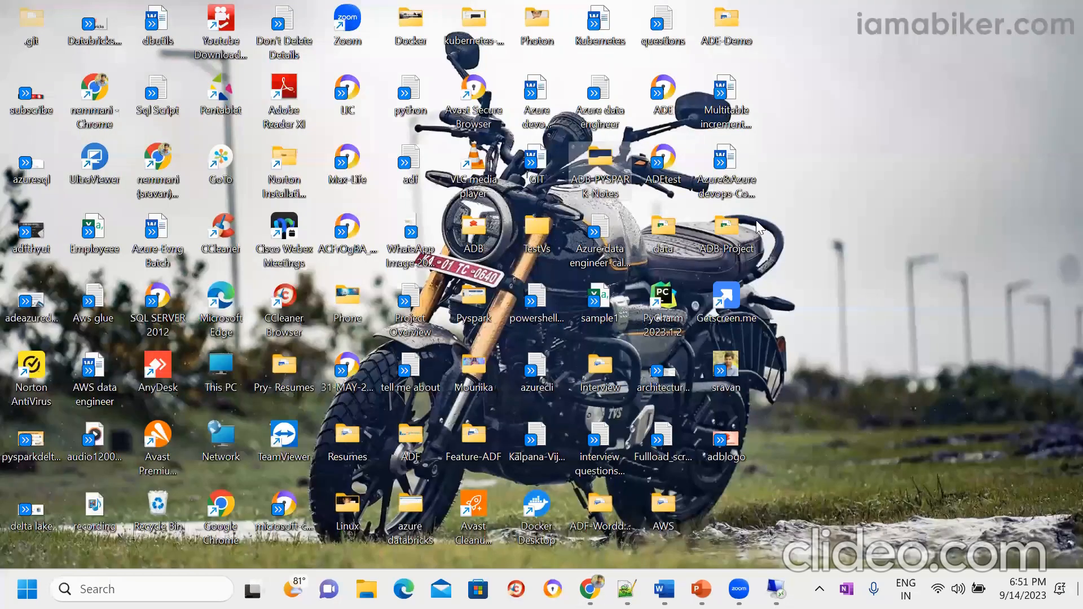
left_click(662, 236)
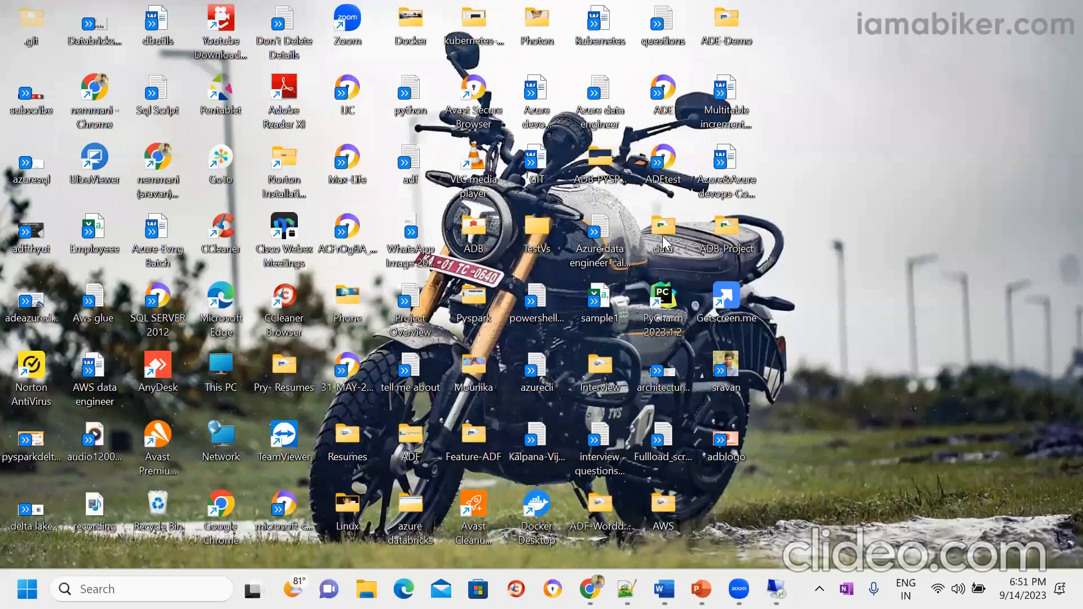
double_click(662, 236)
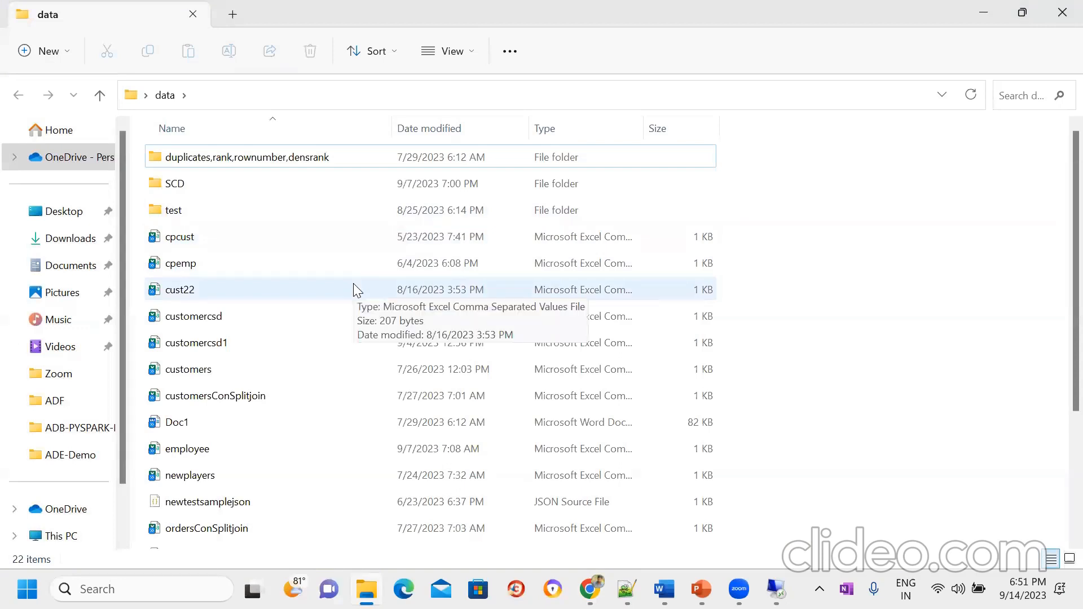
left_click(1060, 12)
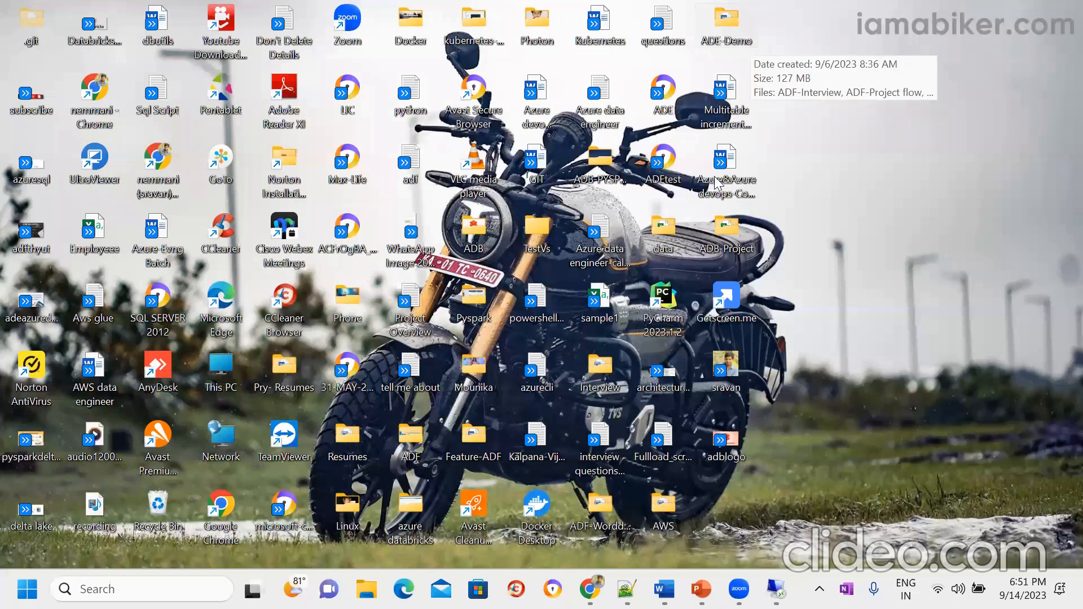
- Copy the cust.csv text file from the local ADB-Project folder into the VM's Clientdata\cust folder
double_click(726, 249)
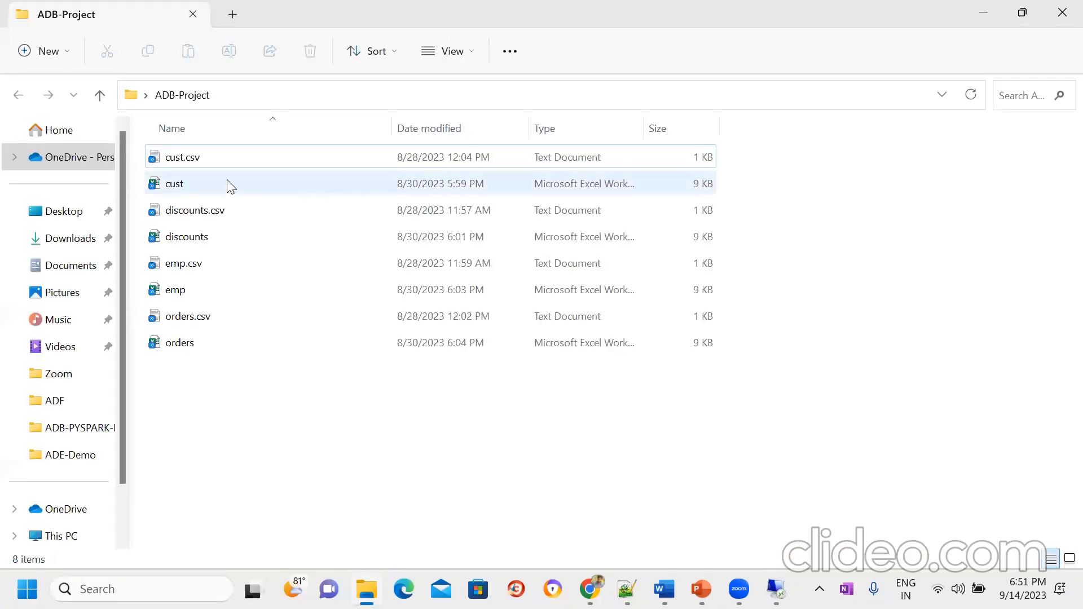
left_click(194, 163)
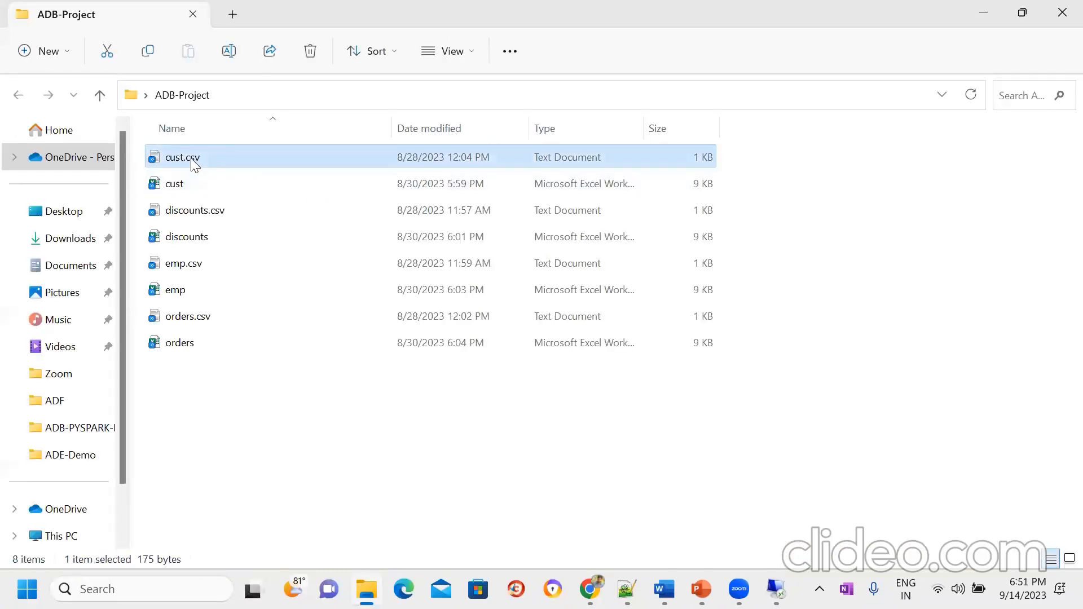
left_click(776, 588)
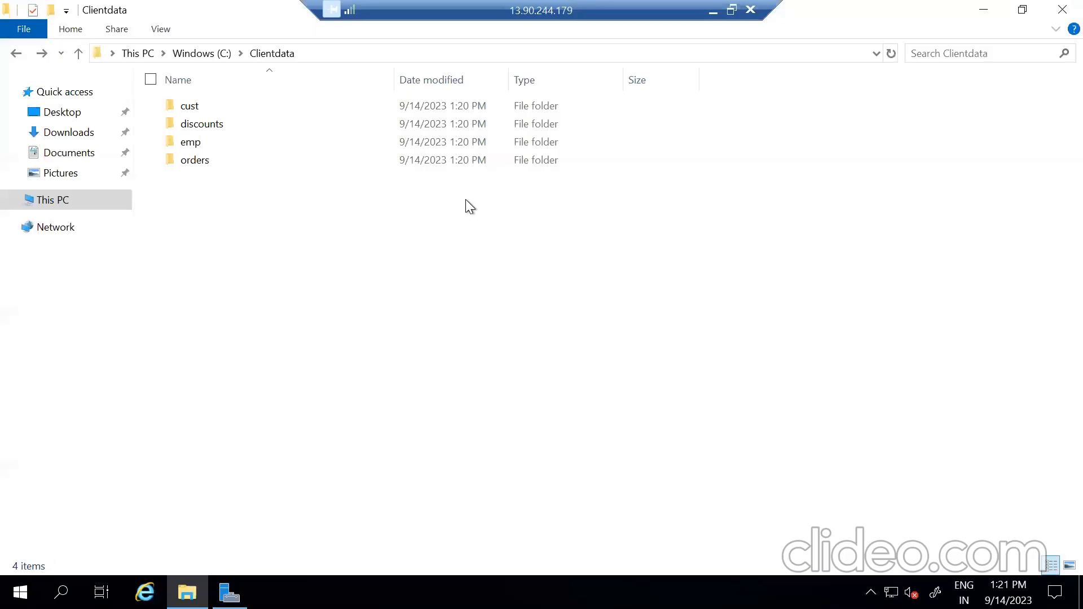
double_click(228, 101)
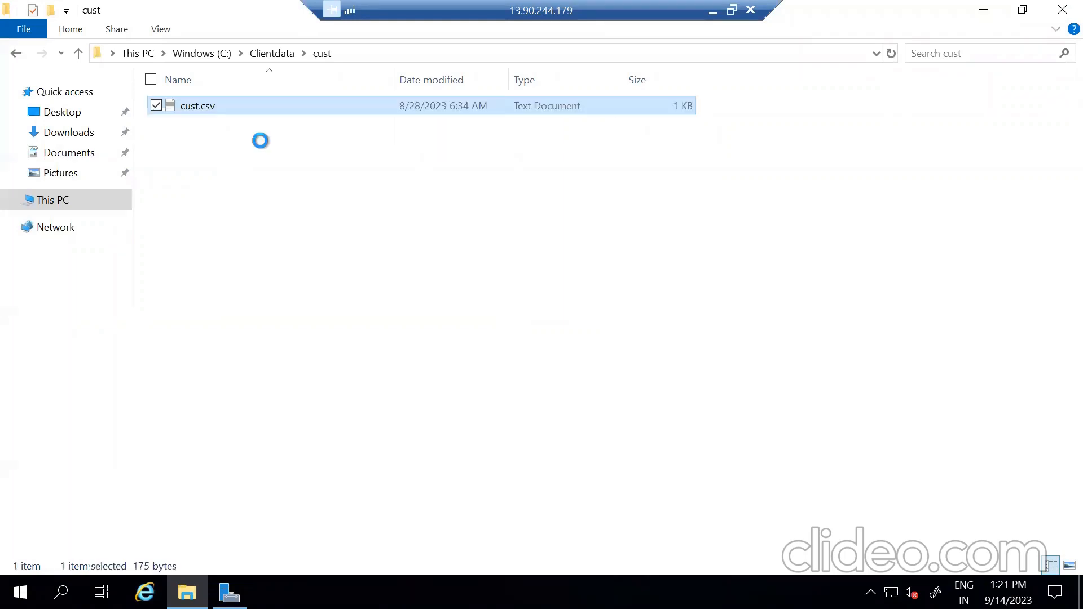
left_click(253, 198)
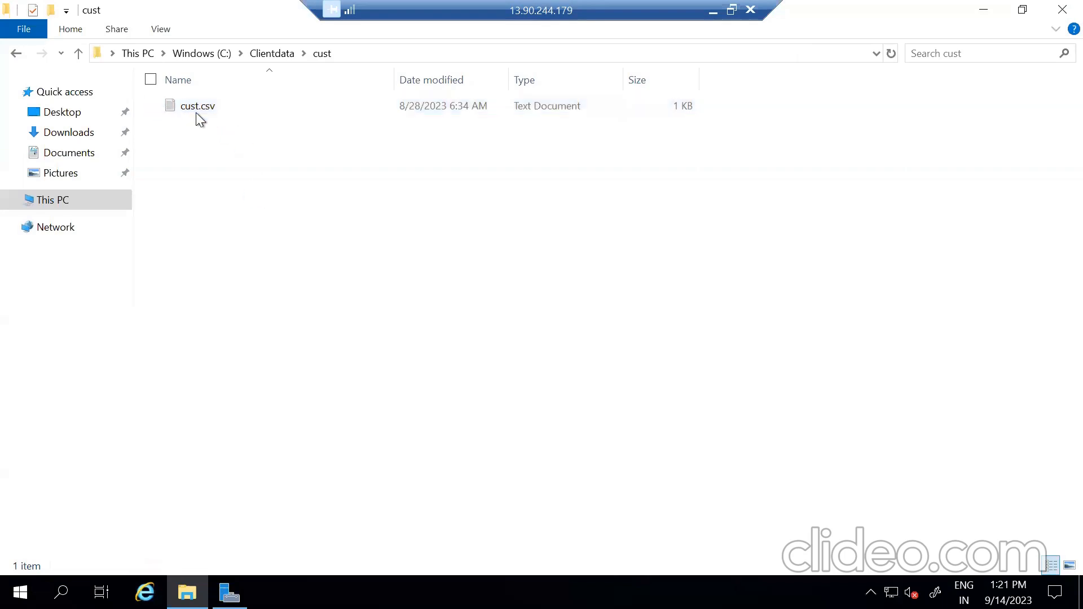
- Open the copied cust.csv in Notepad and review its contents and the header row's column names
double_click(229, 102)
left_click(267, 195)
left_click_drag(189, 230, 43, 88)
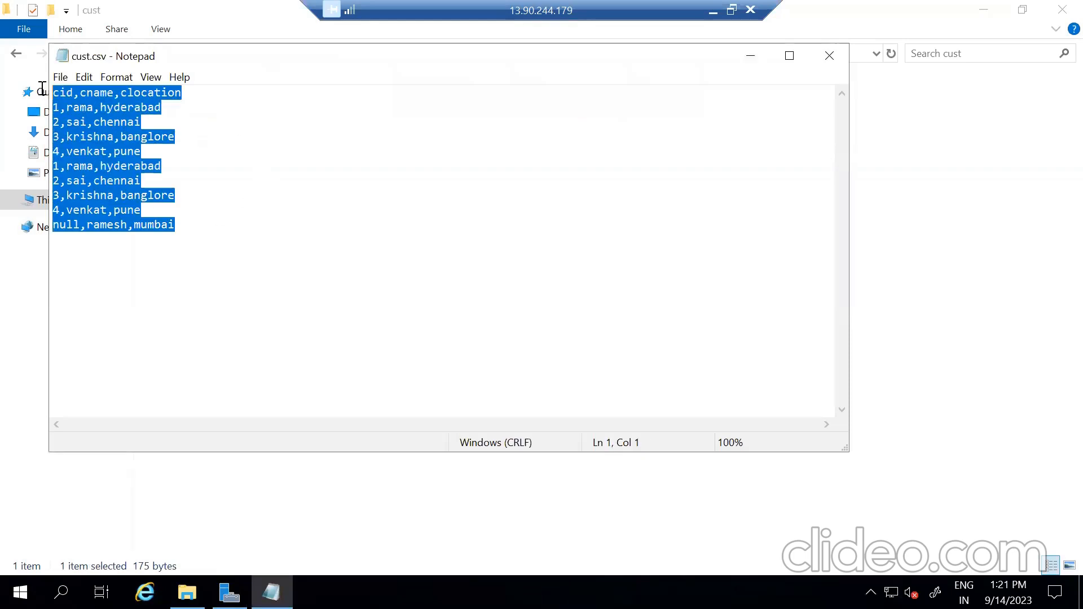
left_click(211, 177)
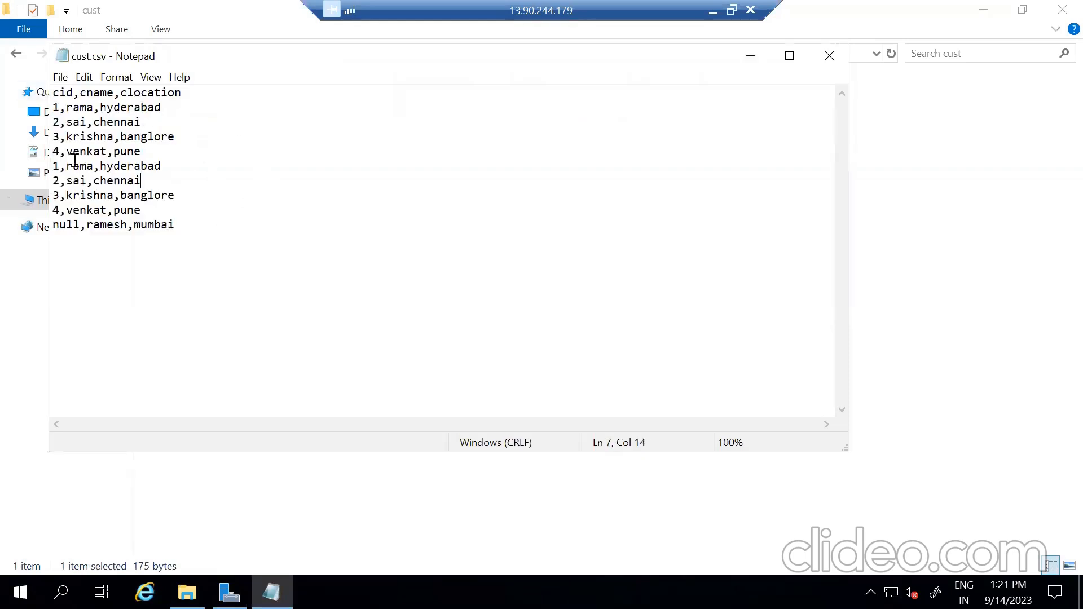
double_click(66, 94)
left_click(98, 95)
triple_click(98, 95)
left_click(152, 93)
left_click_drag(193, 93, 37, 93)
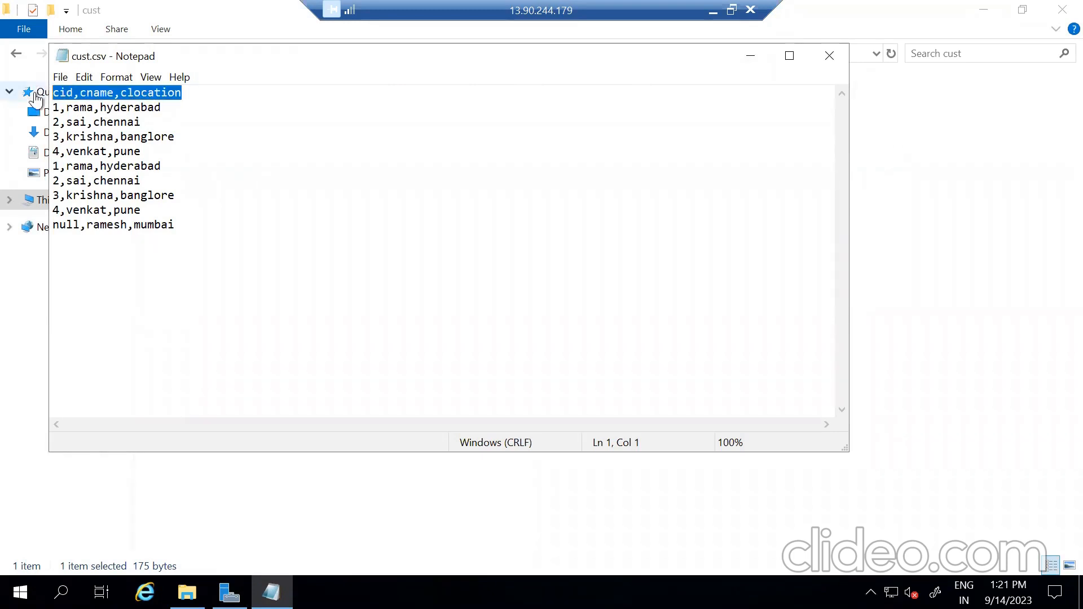
- Review the customer data rows below the header in cust.csv, including the first record
left_click(164, 125)
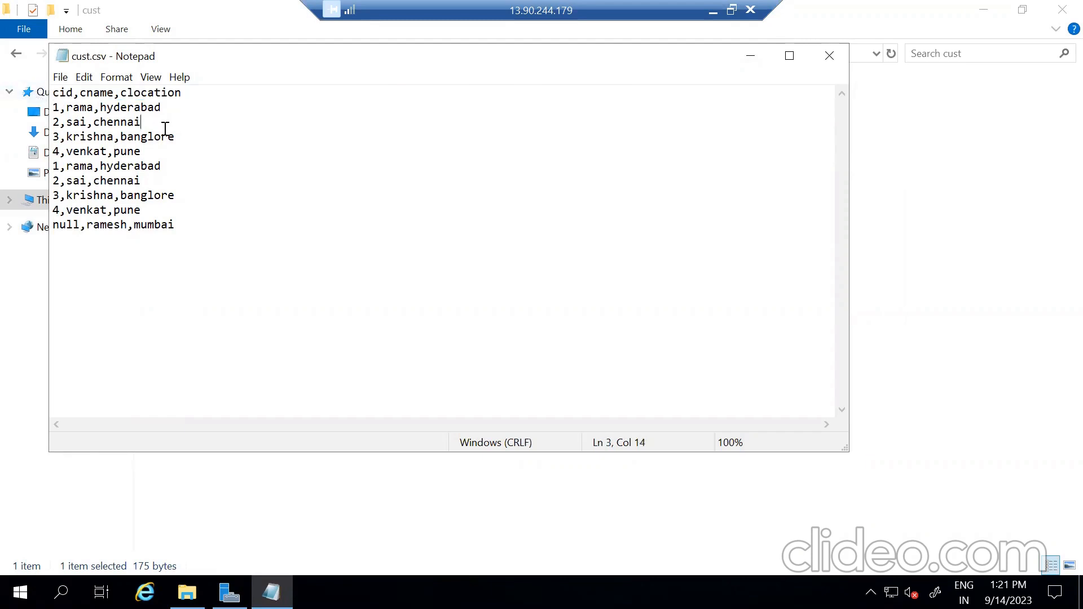
left_click(180, 225)
left_click(50, 107, "shift")
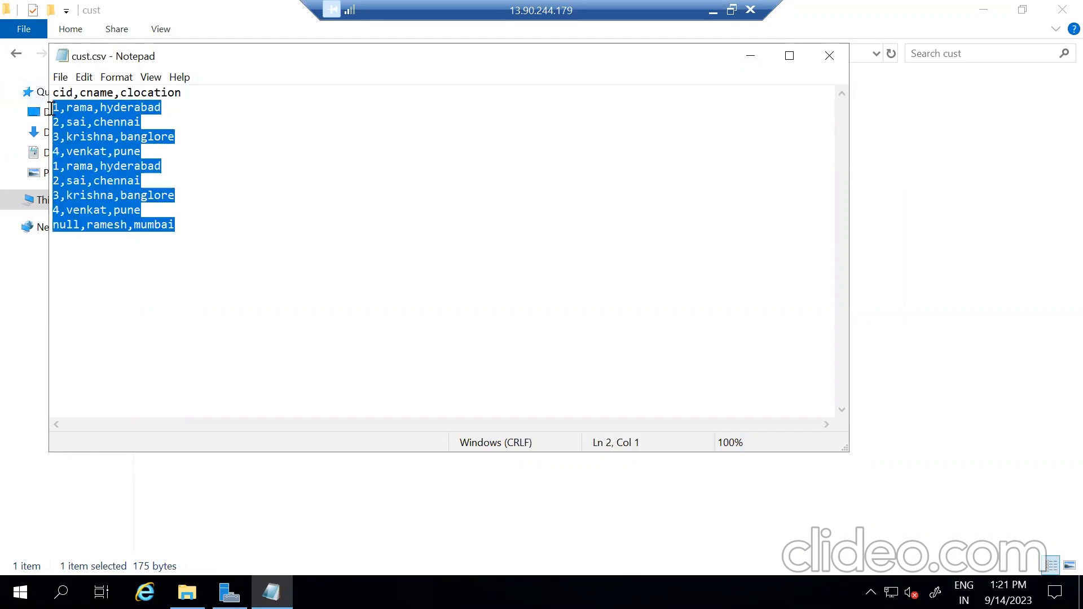
left_click(204, 117)
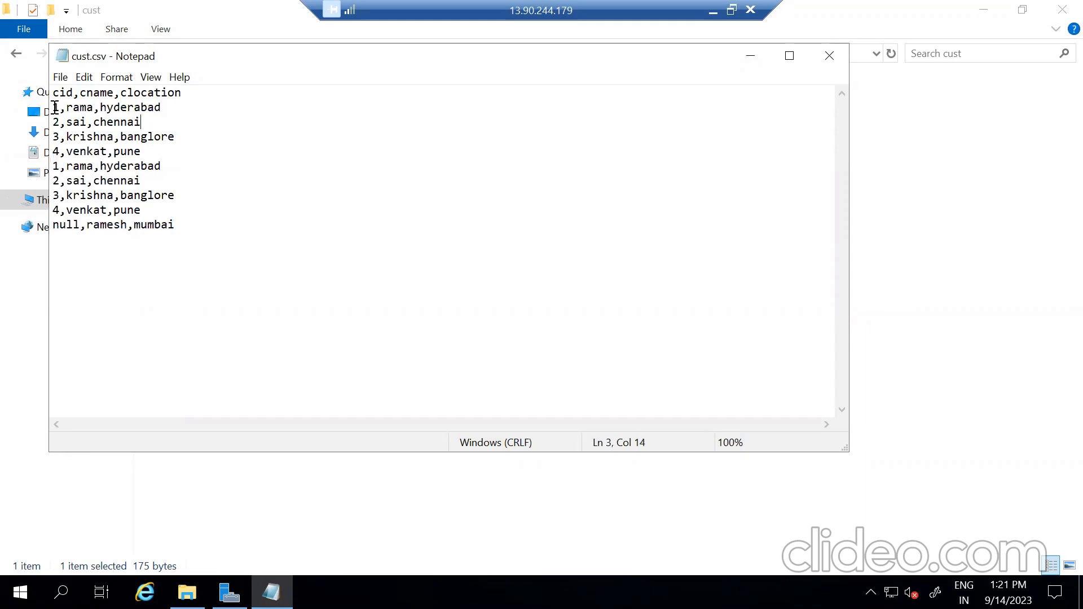
left_click_drag(55, 107, 175, 102)
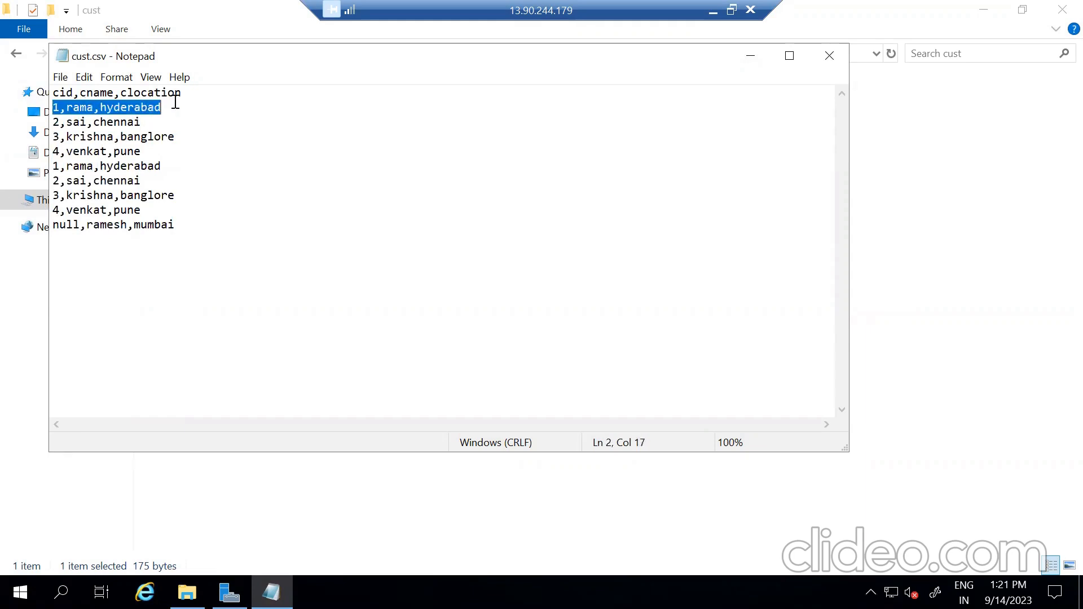
left_click(203, 223)
left_click_drag(203, 224, 34, 91)
left_click(234, 153)
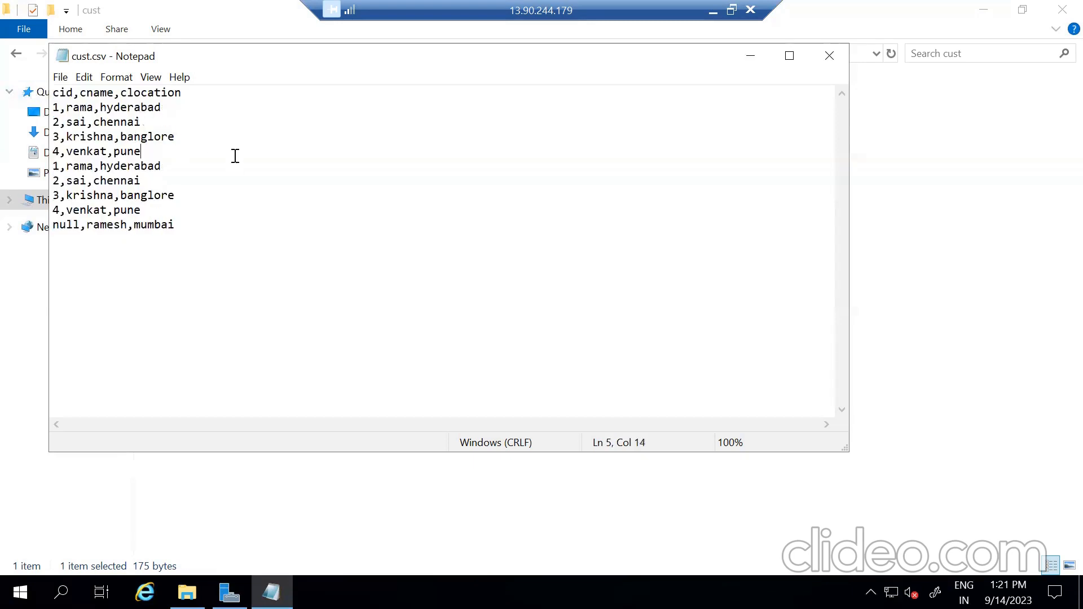
- Examine cust.csv for null values in the final row and for duplicate customer records by comparing rows
left_click_drag(175, 225, 48, 225)
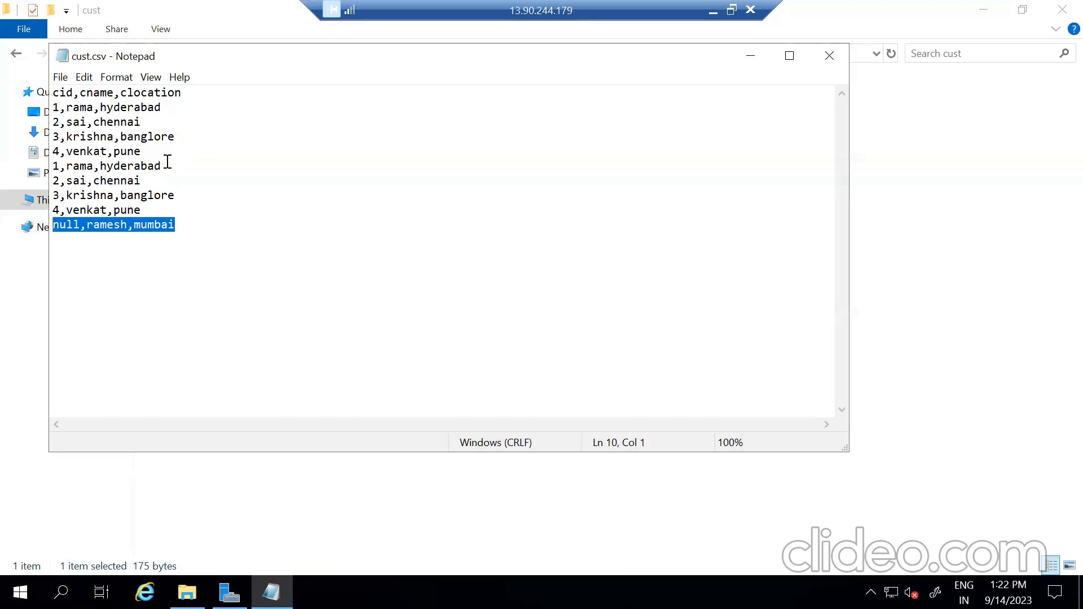
left_click_drag(168, 165, 51, 165)
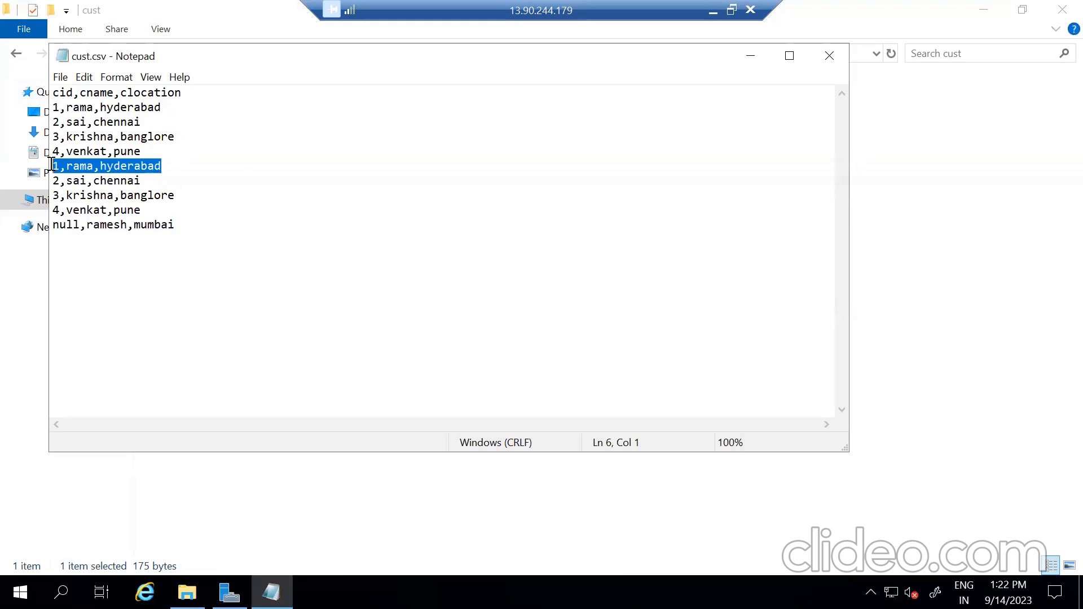
left_click_drag(177, 107, 43, 105)
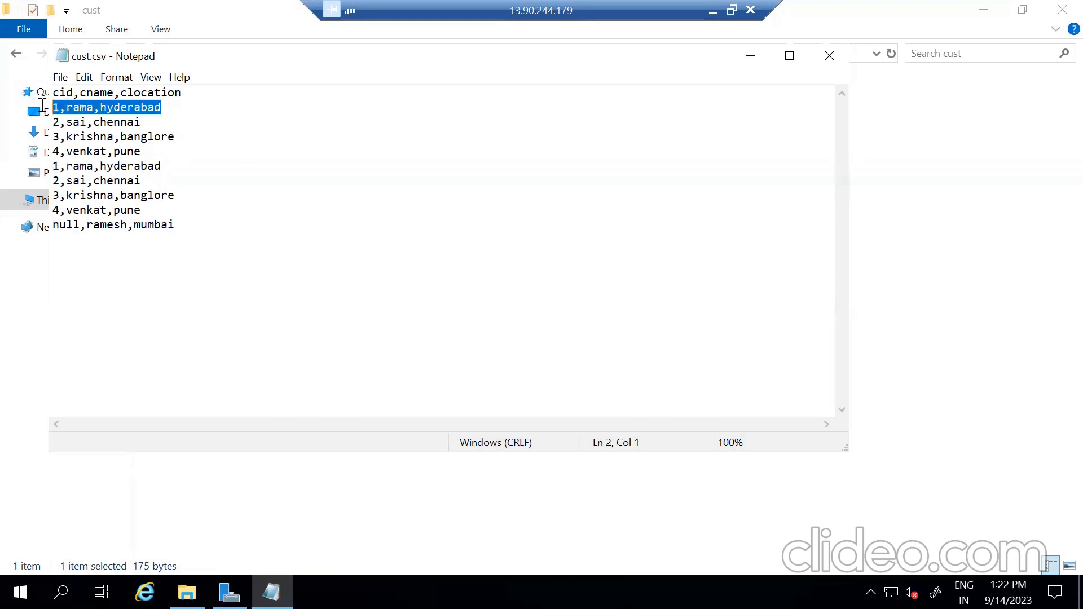
left_click_drag(165, 166, 46, 166)
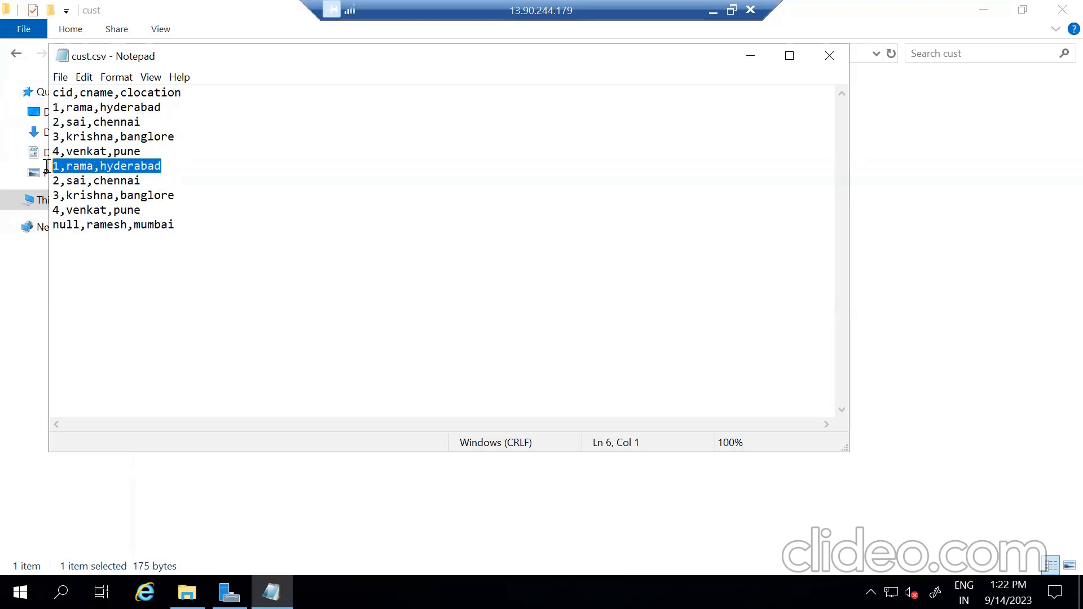
left_click(202, 161)
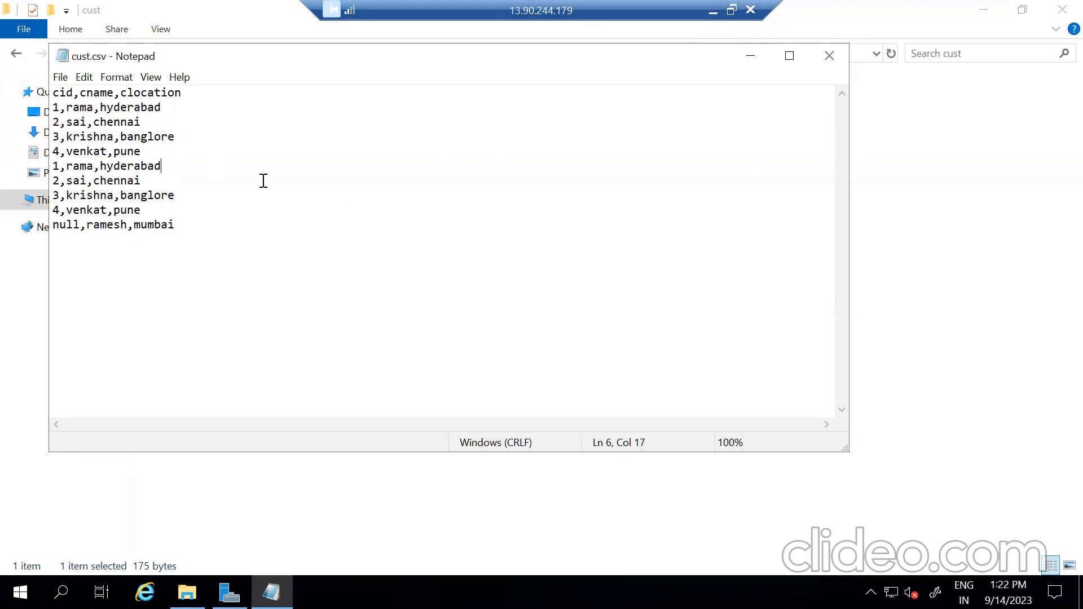
- Review the null-ID row and the second customer record in cust.csv, and close the file
left_click(205, 232)
key("shift+Home")
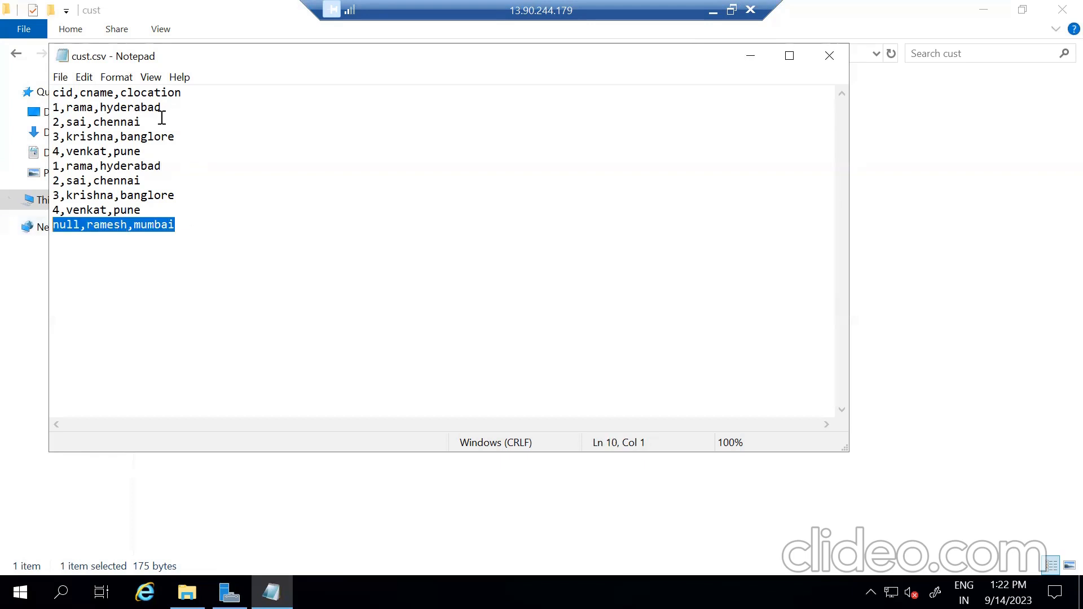
left_click_drag(162, 121, 33, 122)
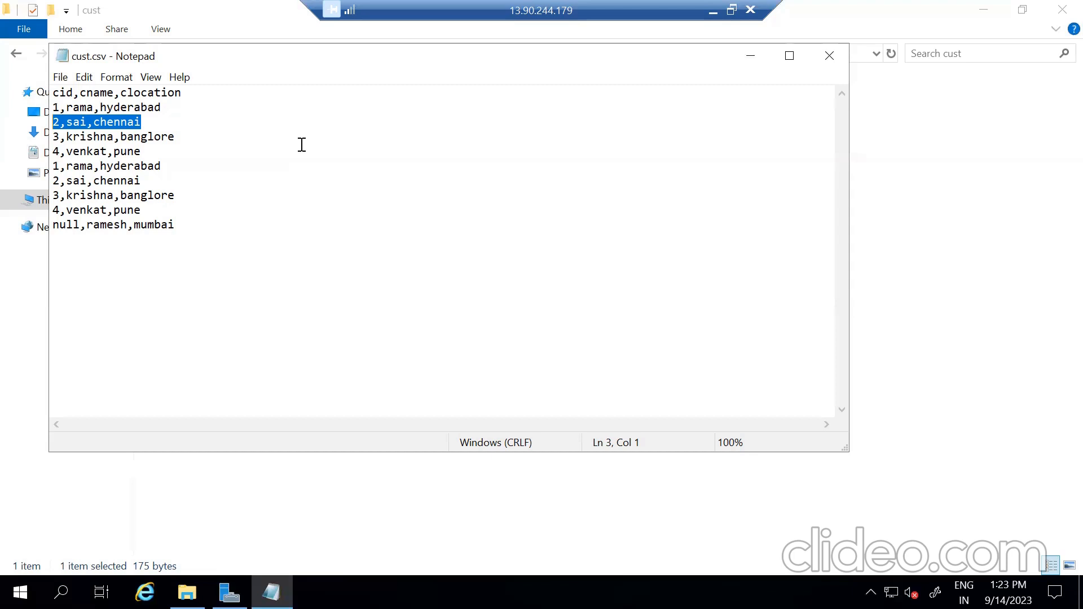
left_click(302, 145)
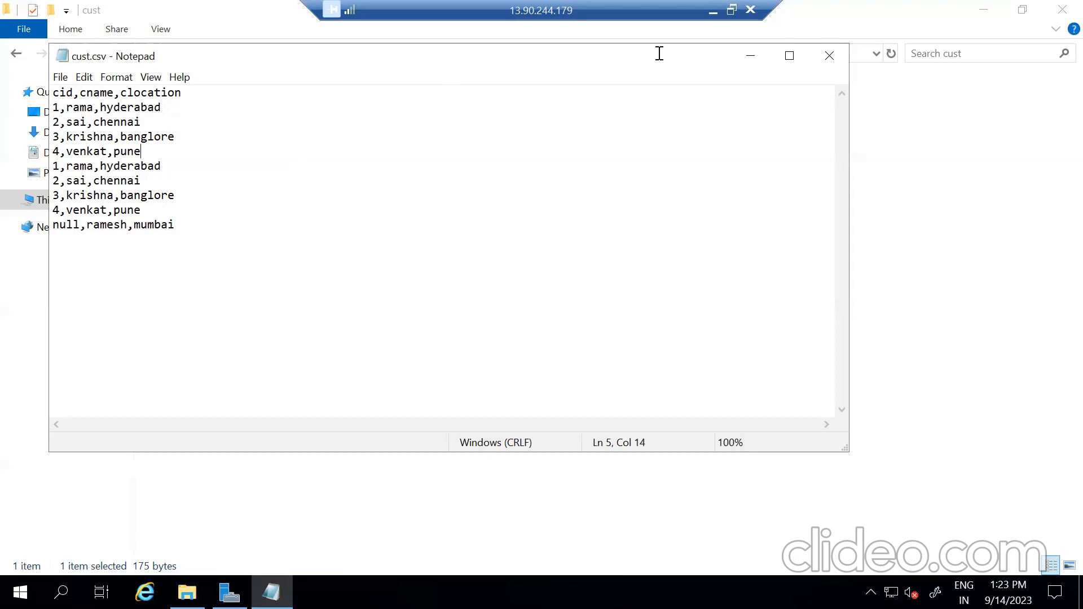
left_click(828, 55)
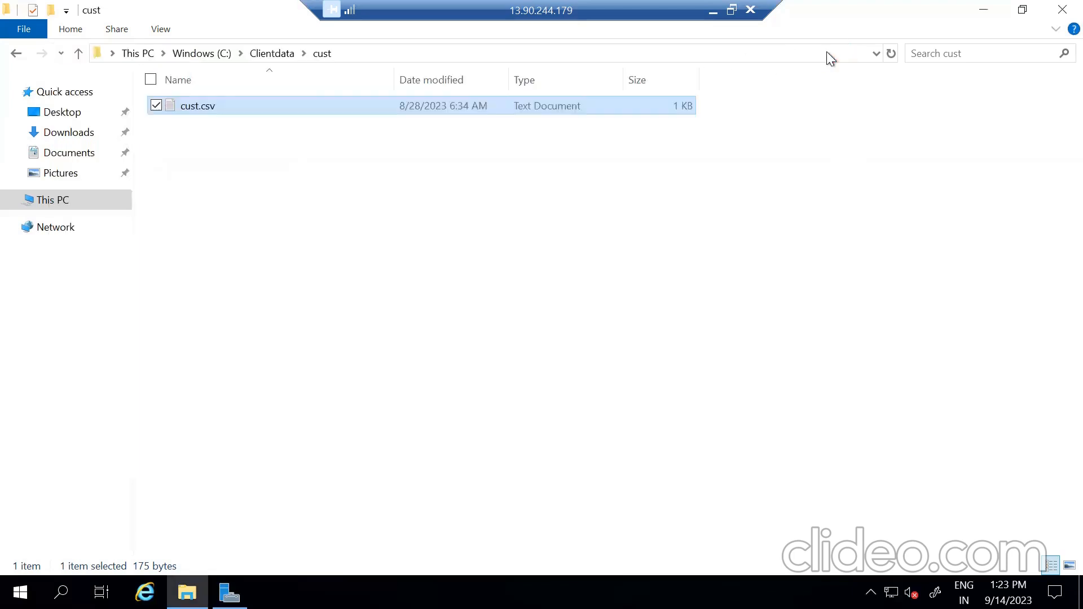
- Copy the discounts.csv text file from the local ADB-Project folder into the VM's Clientdata\discounts folder
left_click(711, 12)
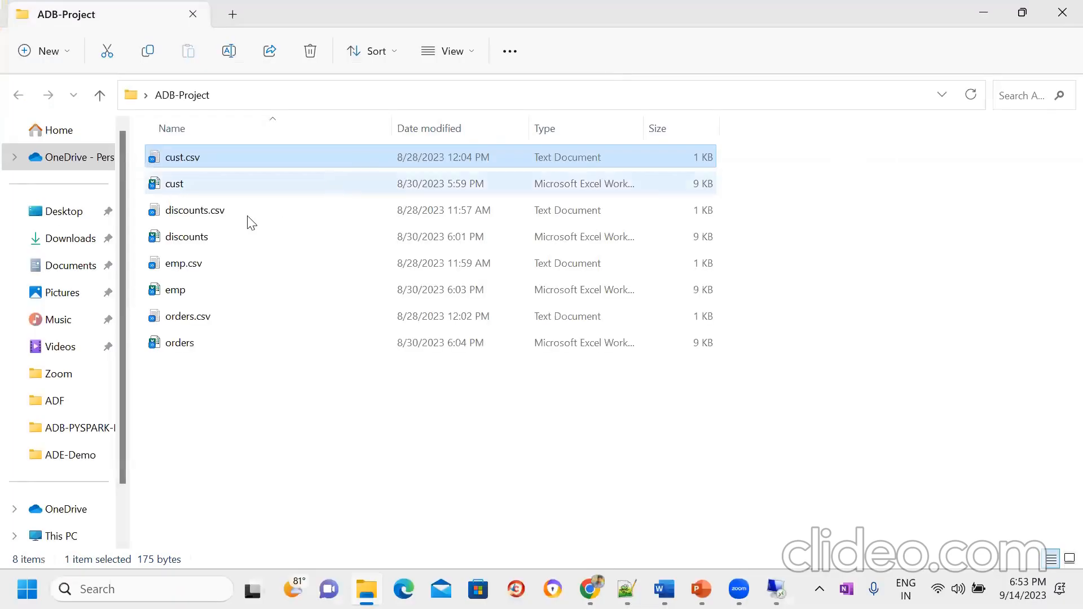
left_click(211, 213)
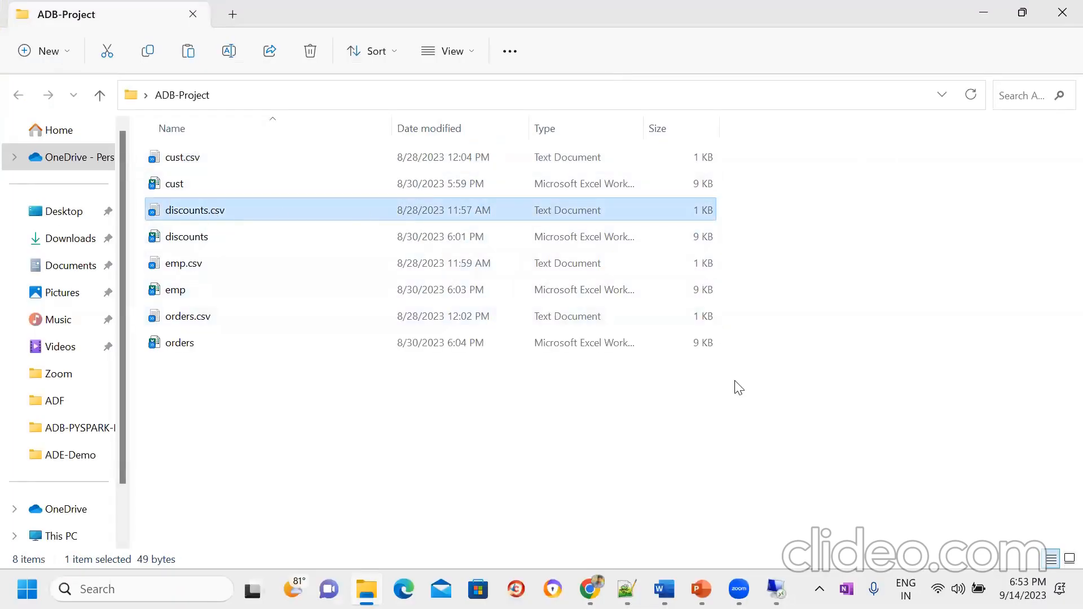
left_click(772, 589)
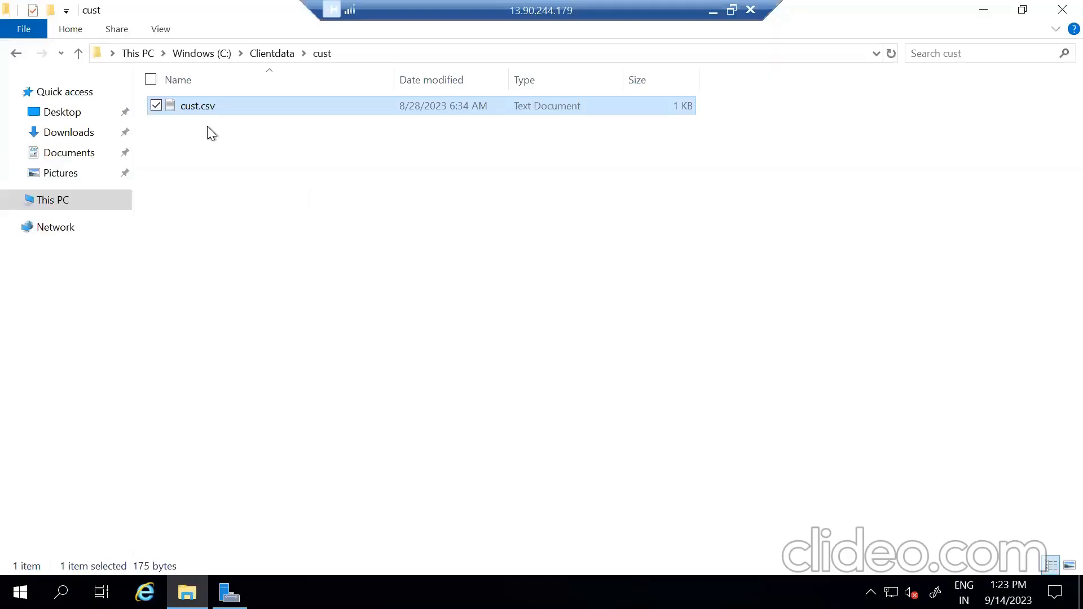
left_click(17, 51)
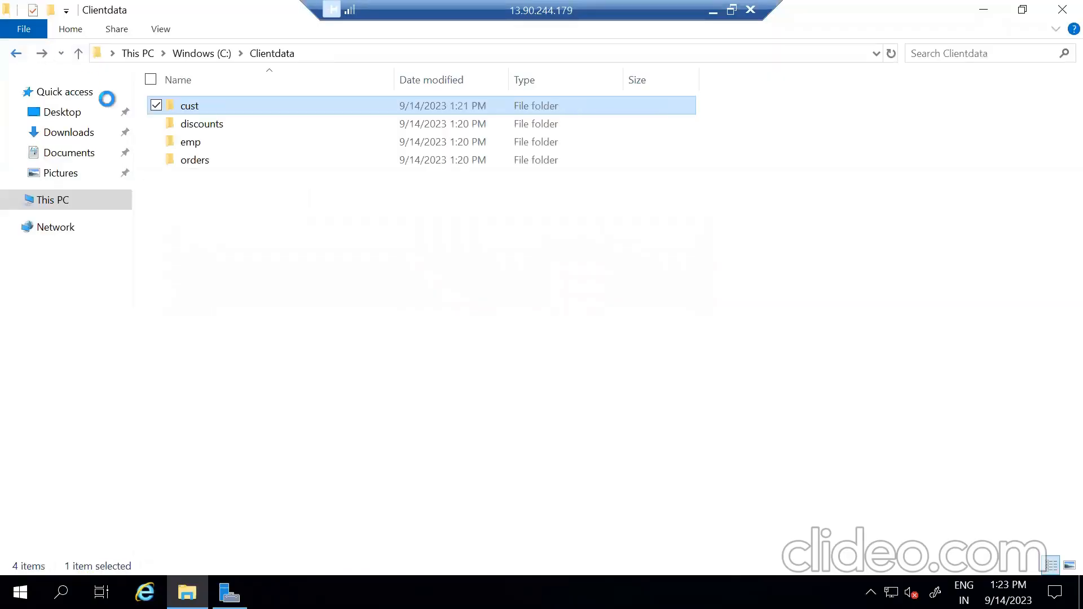
double_click(210, 126)
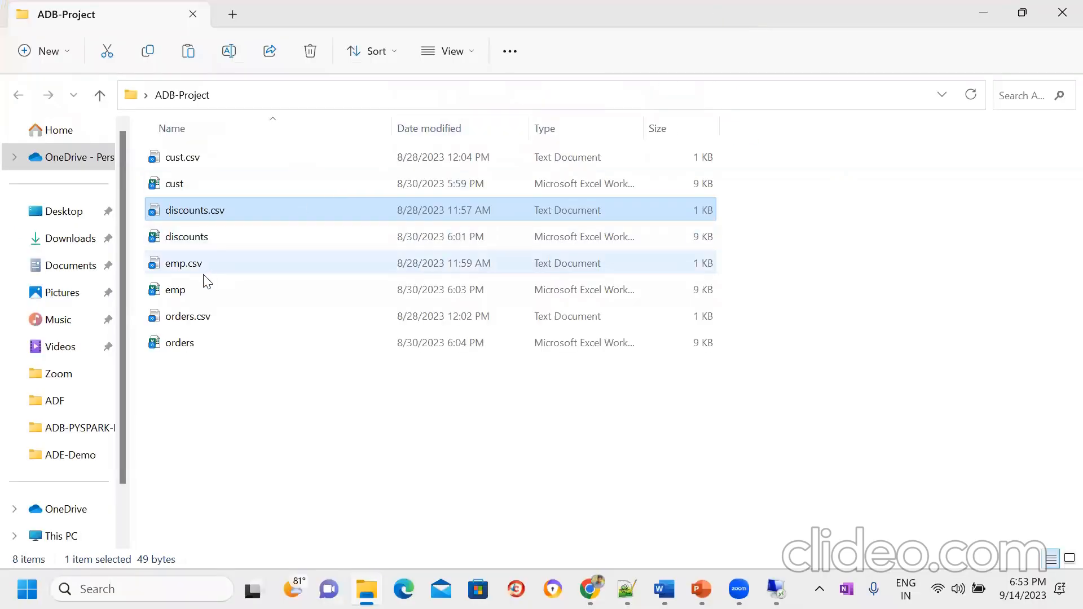
- Copy the emp.csv text file from the local ADB-Project folder into the VM's Clientdata\emp folder
left_click(193, 265)
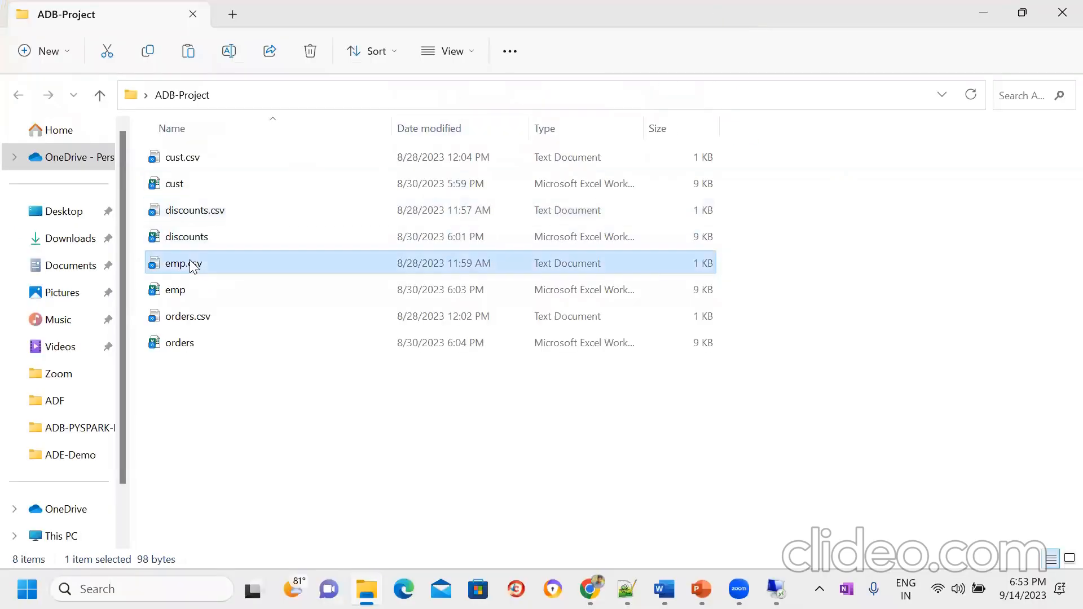
left_click(773, 592)
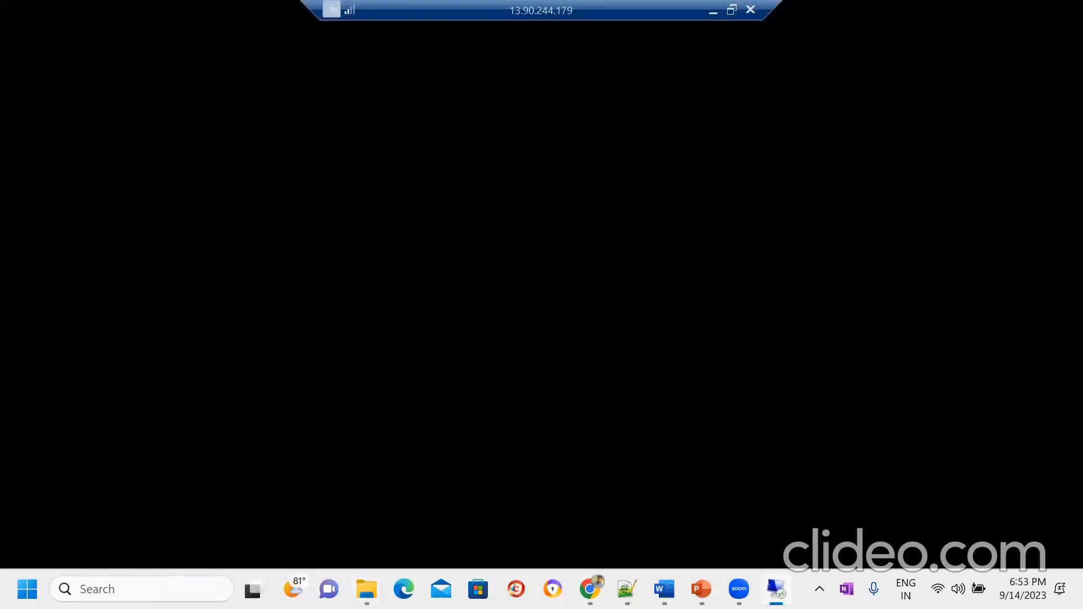
left_click(17, 55)
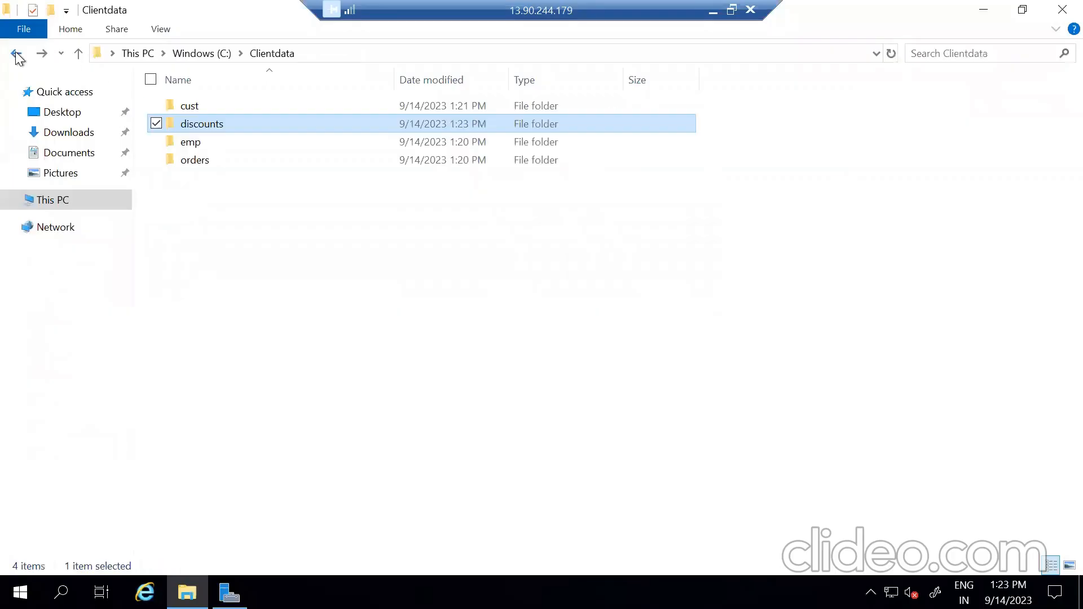
double_click(185, 142)
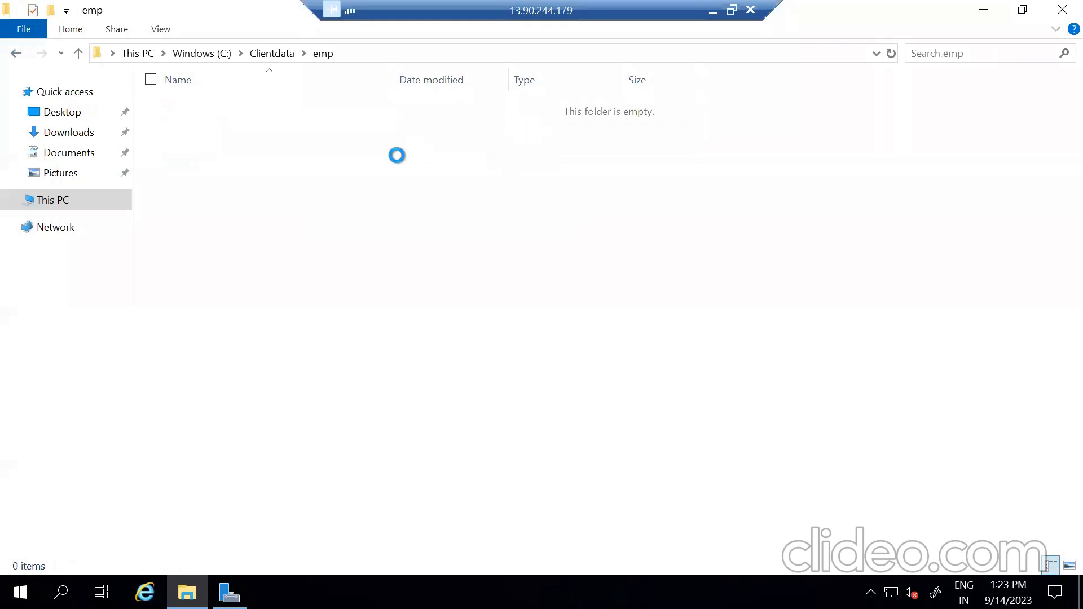
- Copy the orders.csv text file from the local ADB-Project folder into the VM's Clientdata\orders folder
left_click(711, 10)
left_click(188, 318)
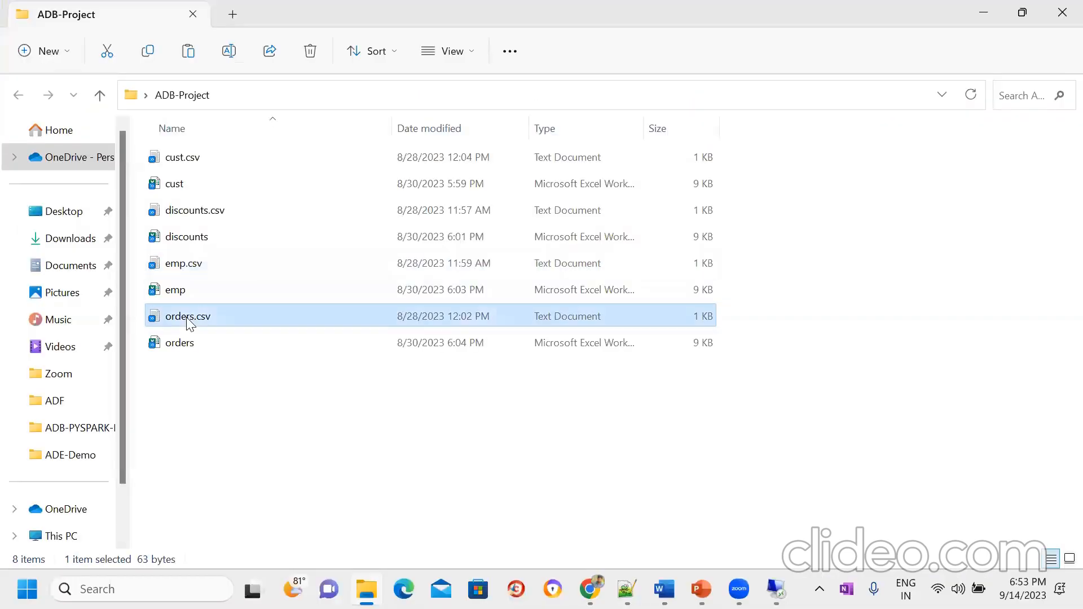
left_click(776, 589)
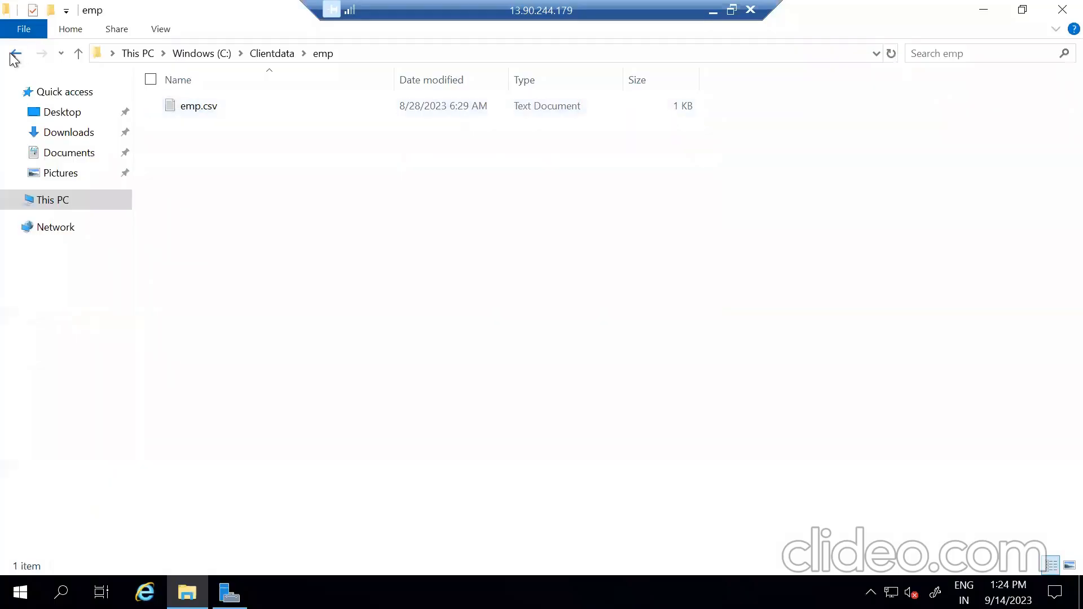
left_click(13, 54)
double_click(207, 158)
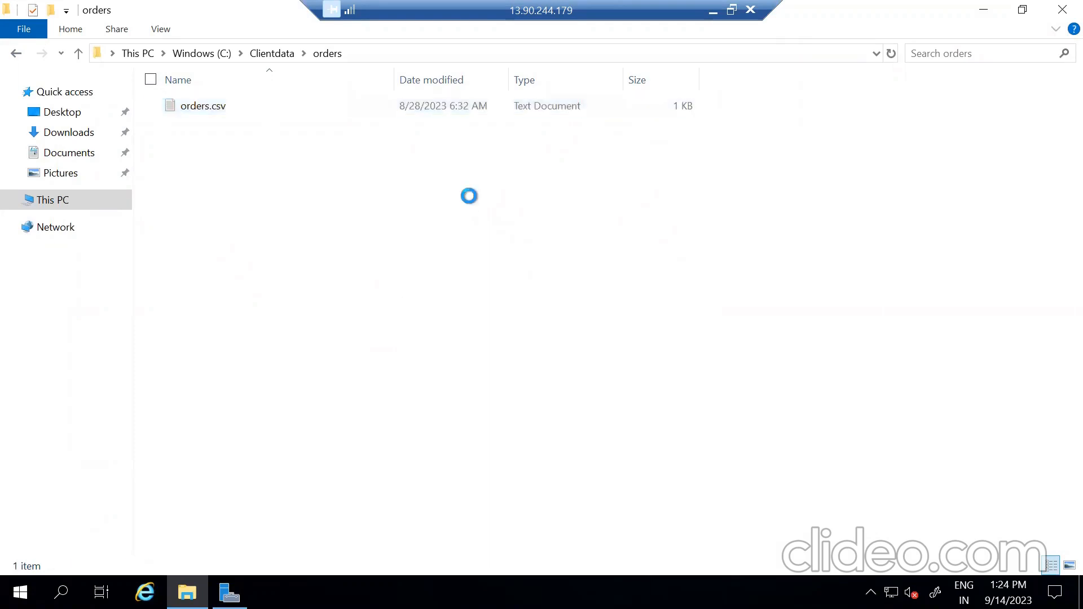
- Open the copied orders.csv in Notepad and review the column names in its header row
double_click(239, 113)
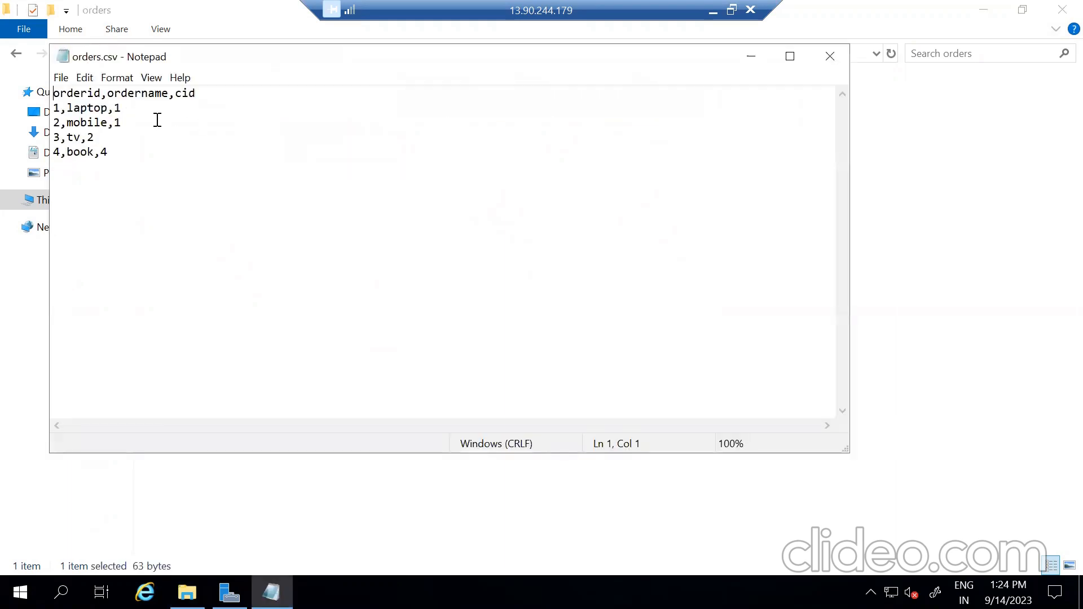
left_click_drag(197, 95, 52, 95)
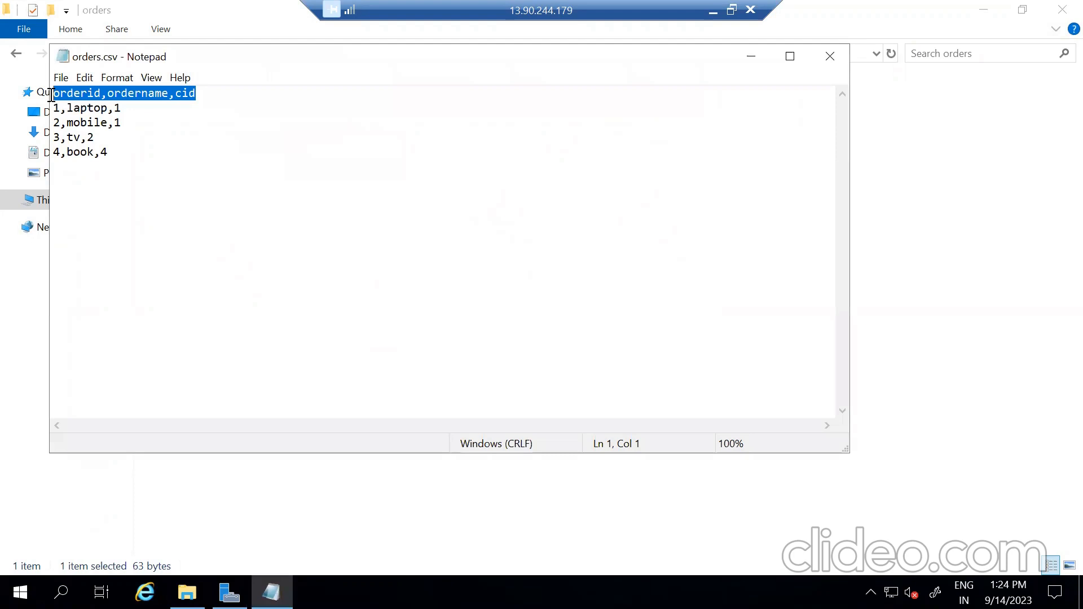
left_click_drag(347, 65, 464, 141)
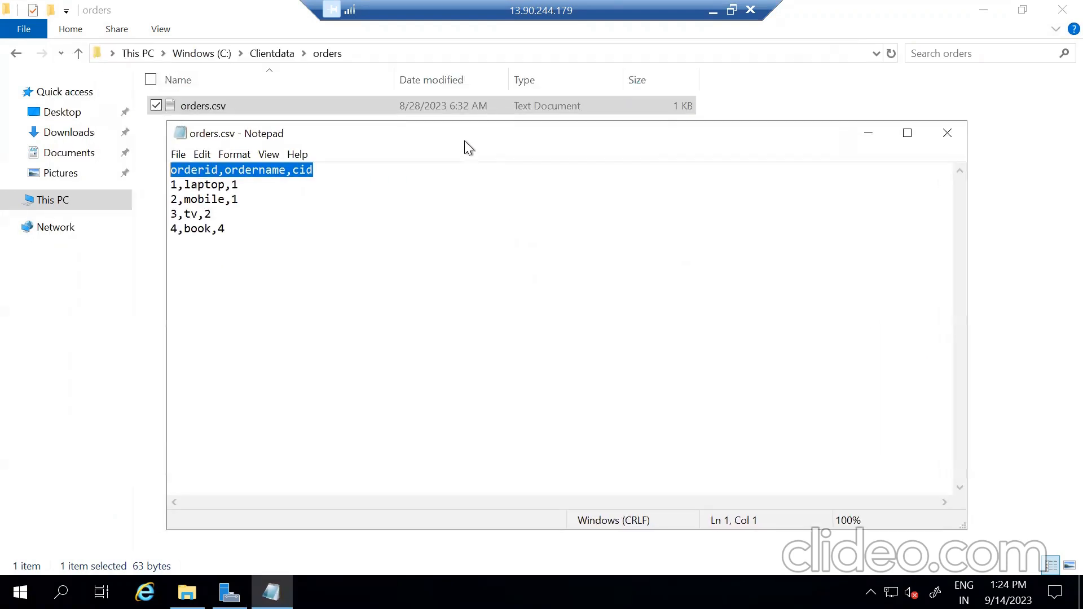
left_click(331, 173)
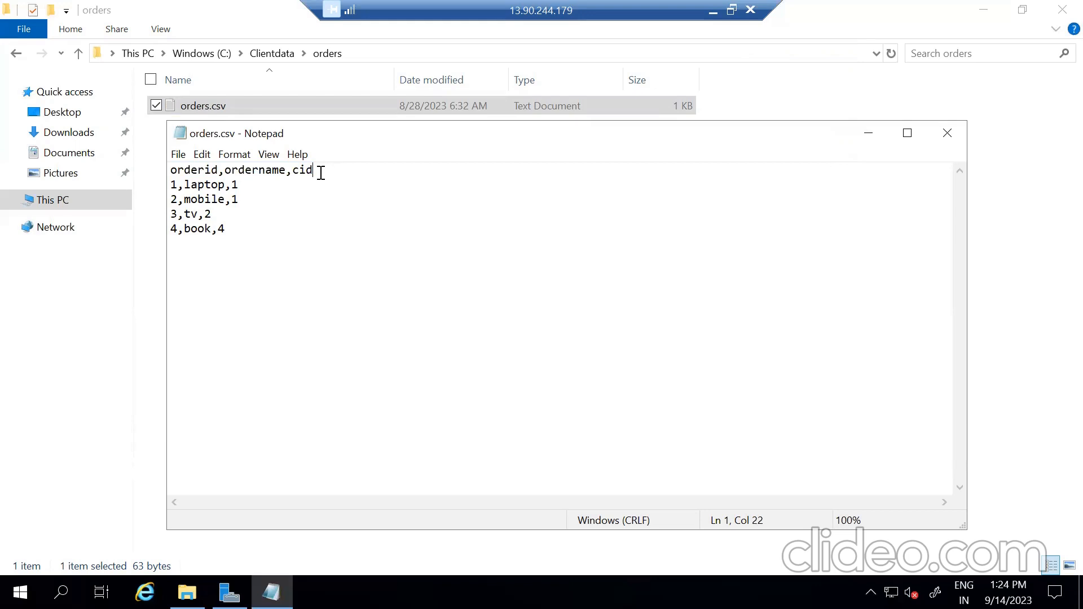
left_click_drag(314, 170, 163, 172)
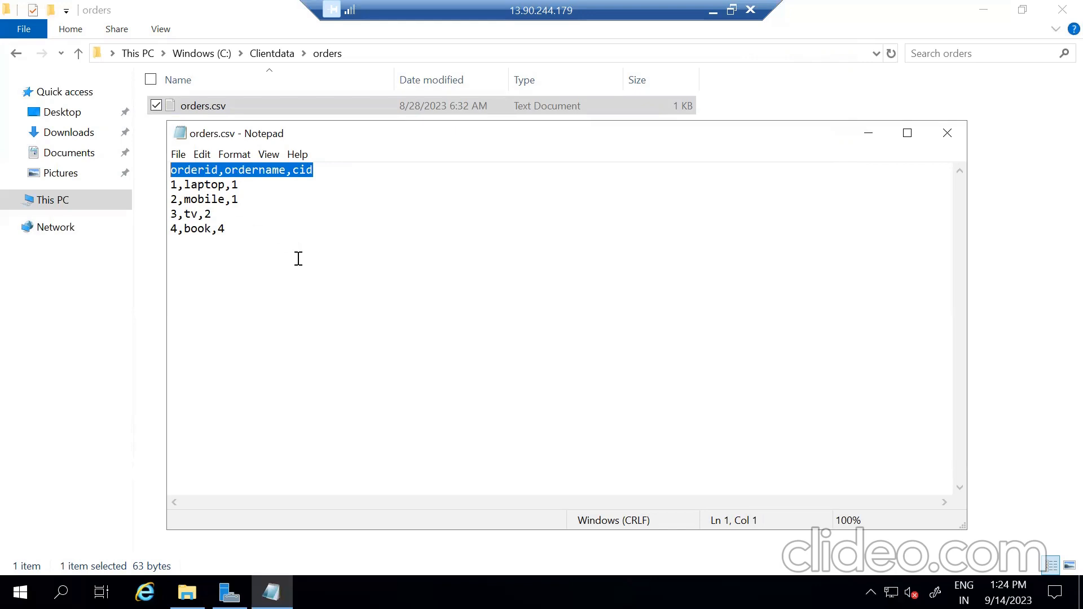
- Review the order rows and the cid column in orders.csv, and close the file
left_click(239, 222)
left_click(168, 184, "shift")
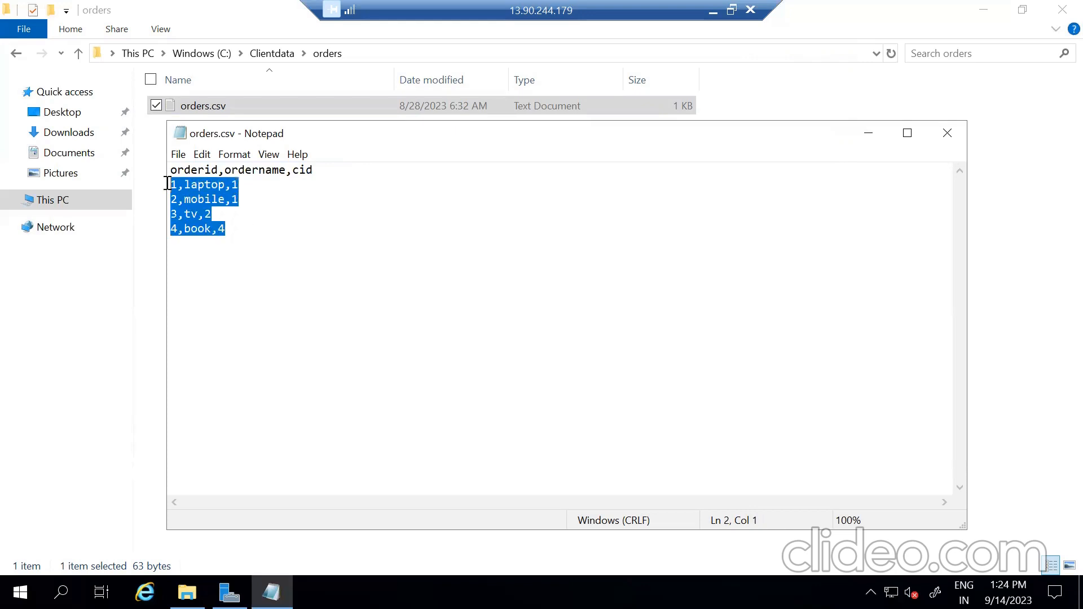
left_click(283, 218)
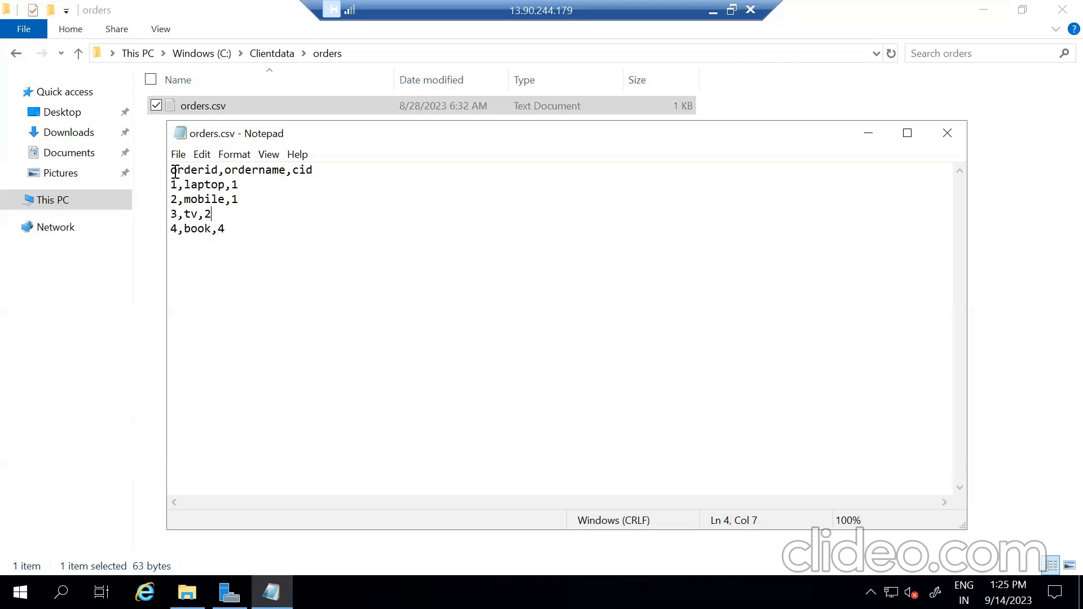
double_click(302, 173)
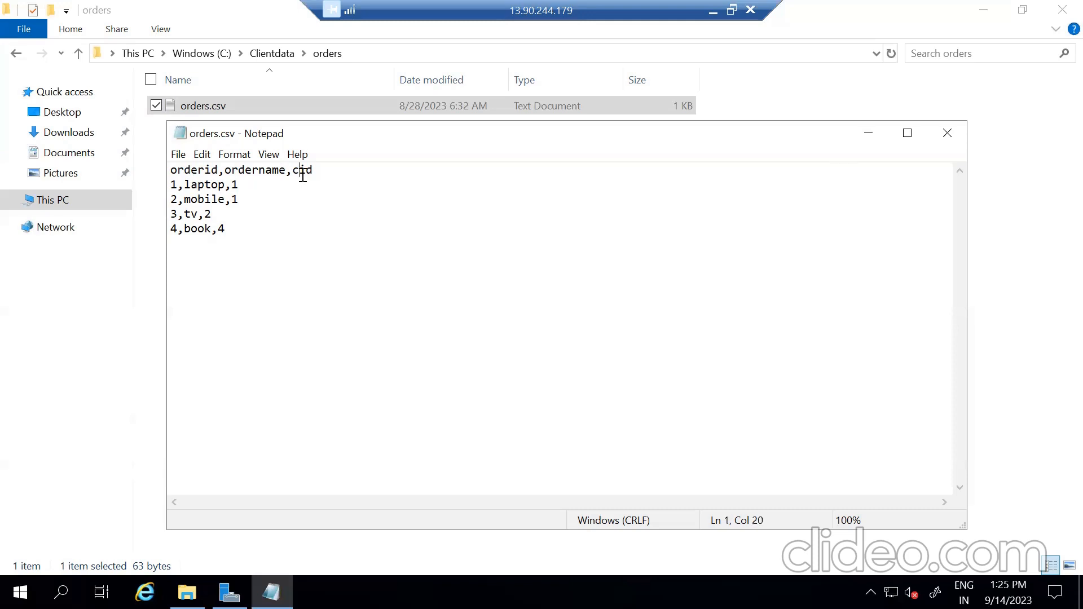
left_click(240, 184)
left_click(947, 134)
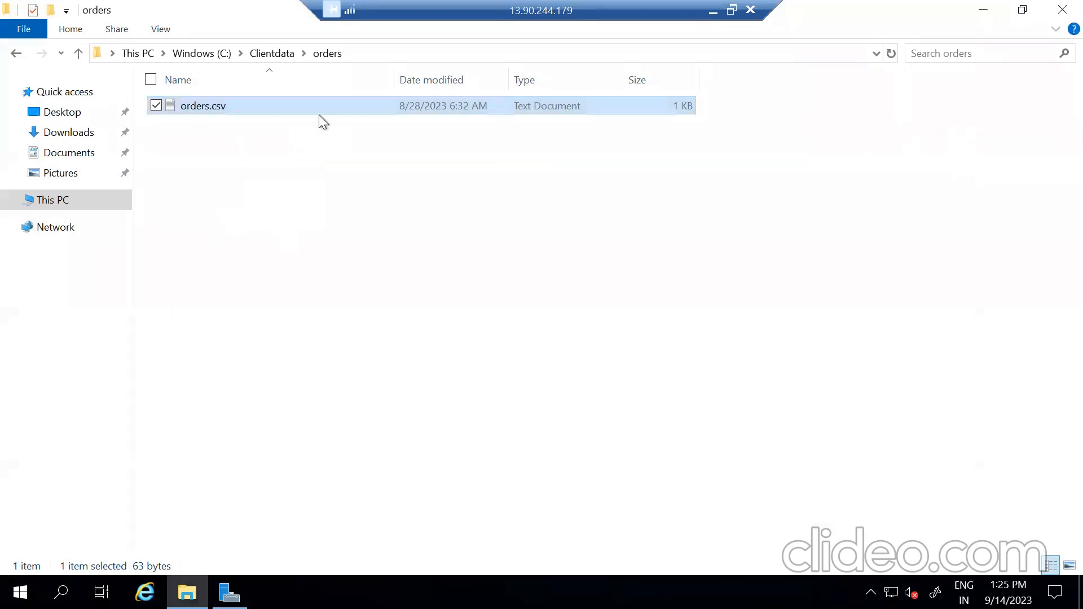
- Open emp.csv from the Clientdata\emp folder, review its header and employee rows, close it, and return to Clientdata
left_click(15, 54)
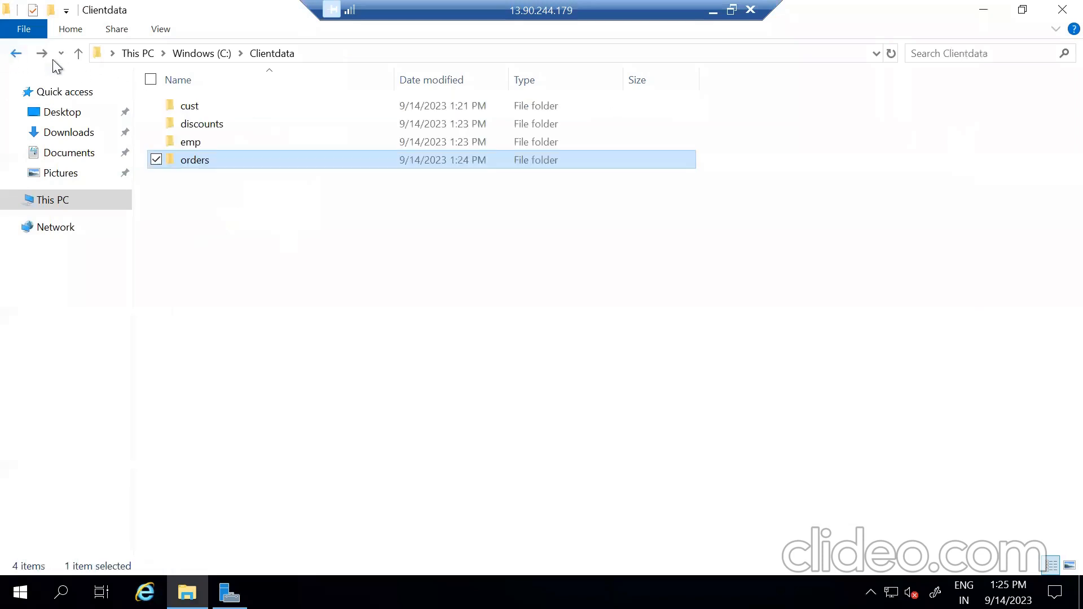
double_click(215, 145)
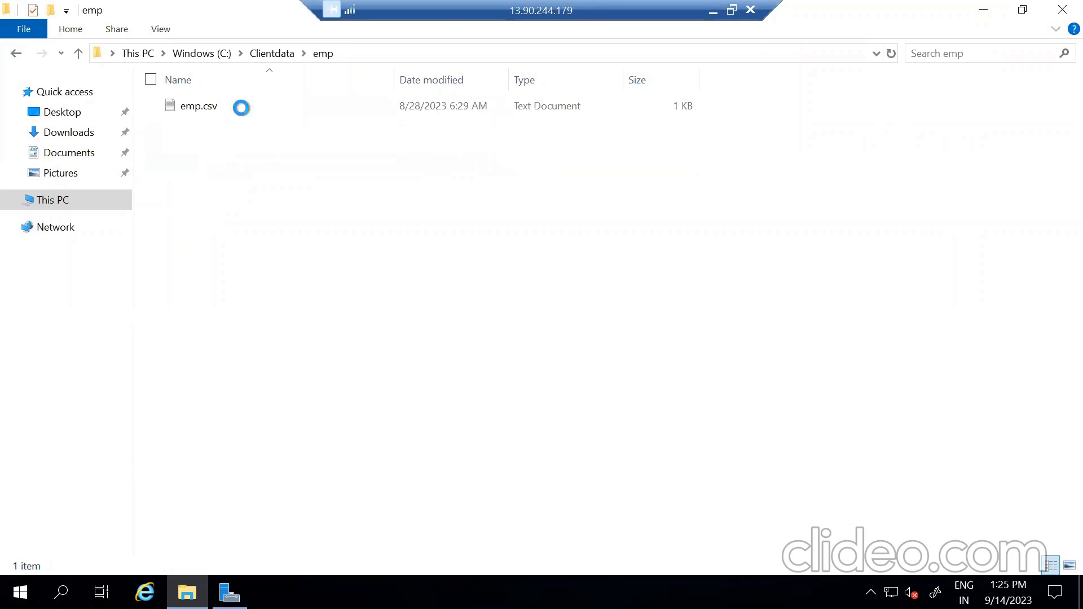
double_click(241, 107)
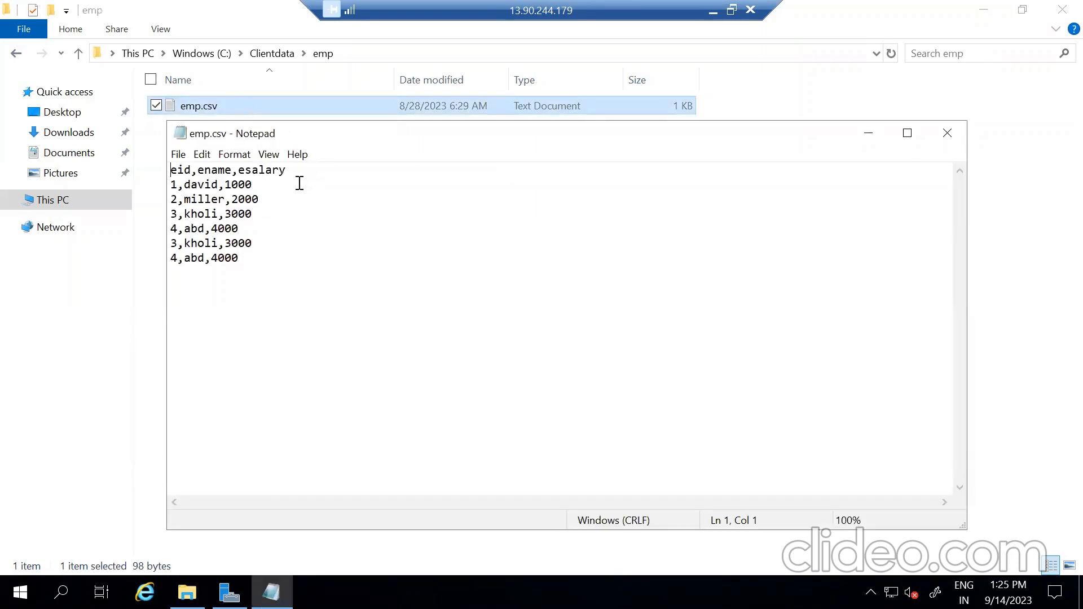
left_click_drag(299, 171, 151, 172)
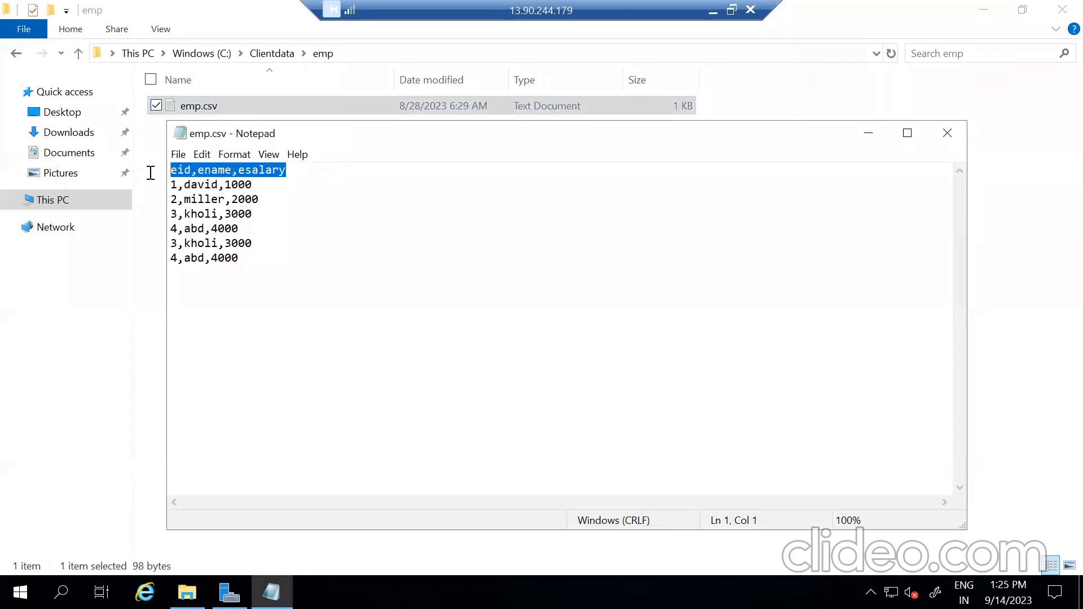
left_click_drag(251, 258, 167, 184)
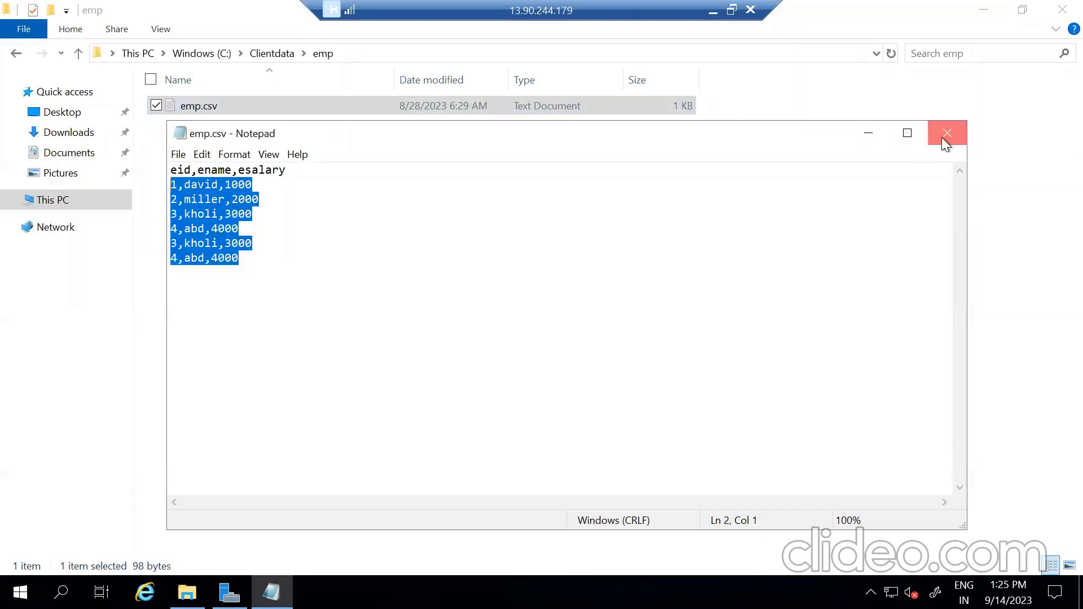
left_click(946, 139)
left_click(15, 55)
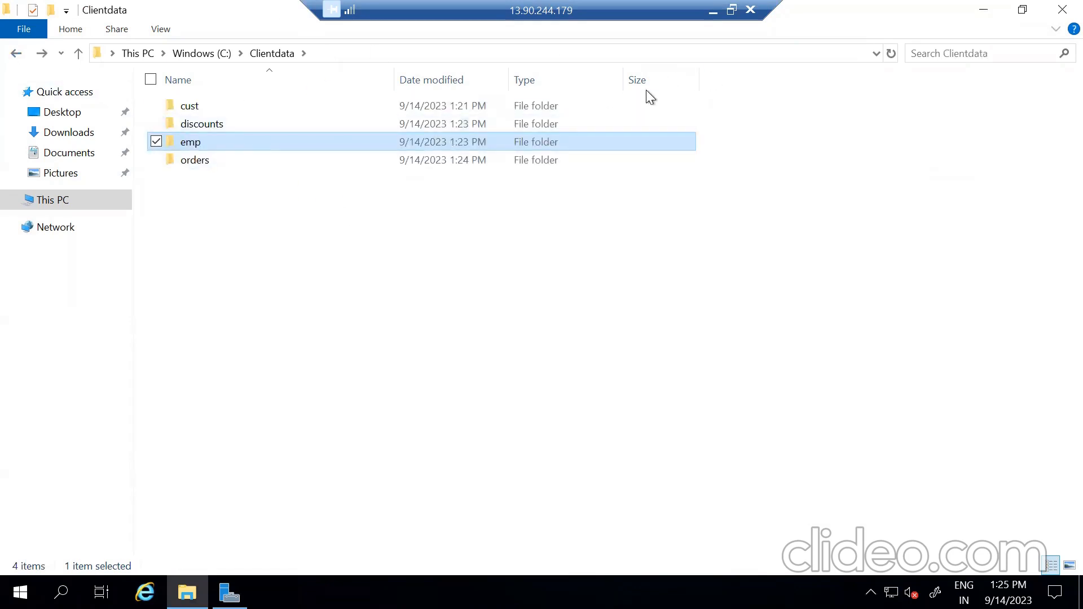
- Switch to the Azure portal in Chrome, open its Home page in a new tab, and open the Data factories list
left_click(713, 13)
left_click(590, 589)
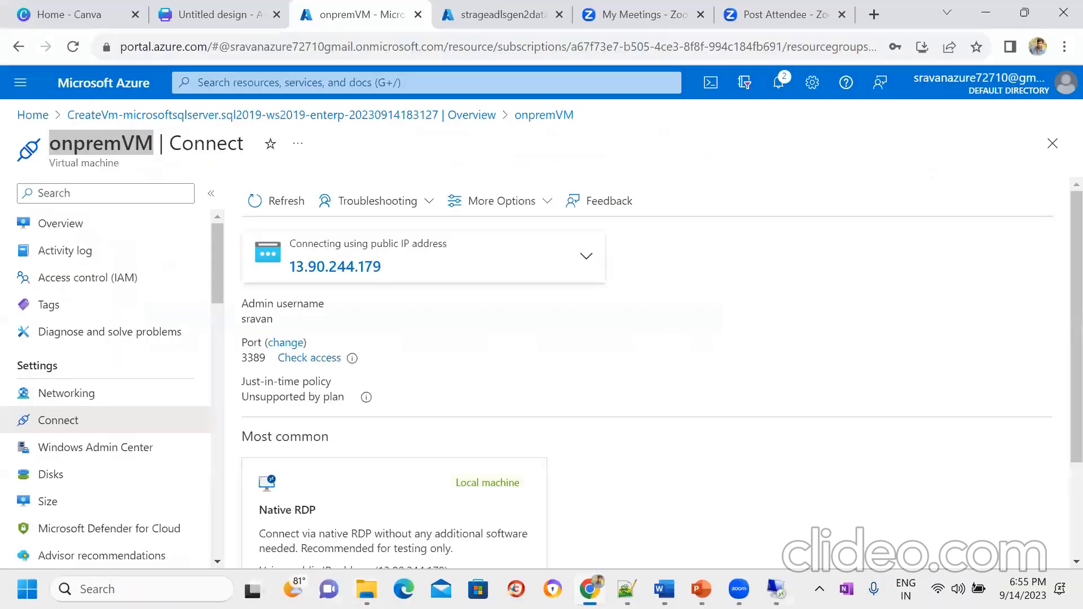
right_click(25, 119)
left_click(35, 133)
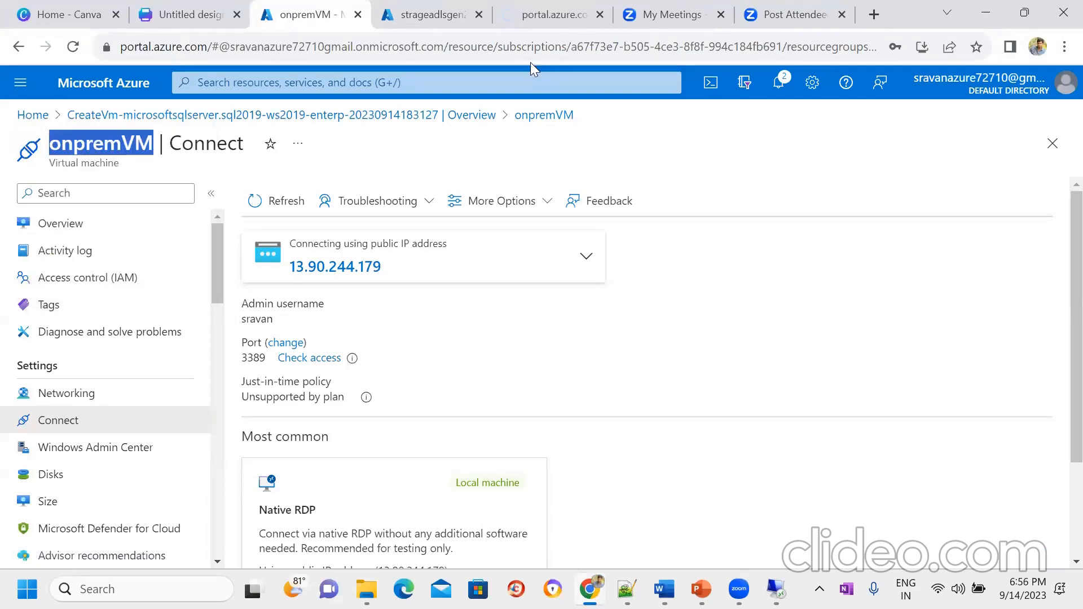
left_click(547, 27)
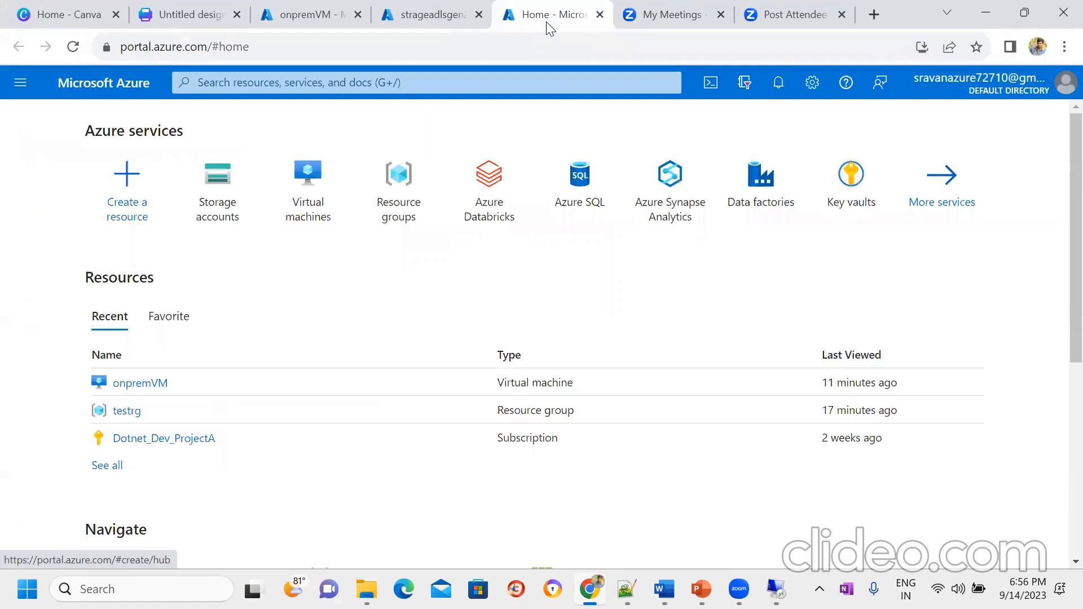
left_click(738, 201)
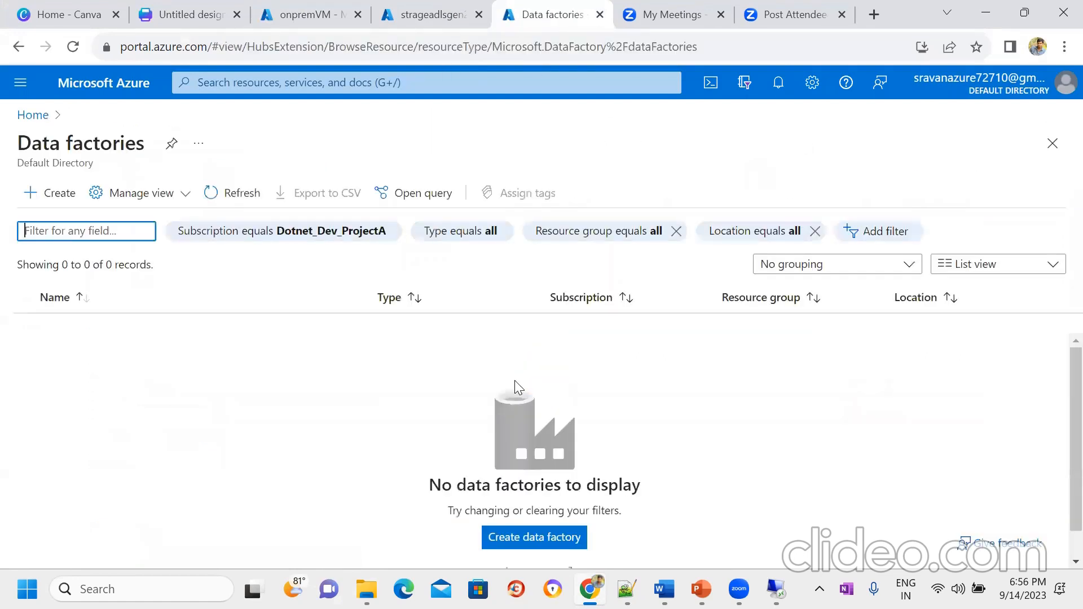
- Start a new data factory in resource group testrg named testdatafactryonpremdatamvmnt, keeping region East US and version V2
left_click(60, 194)
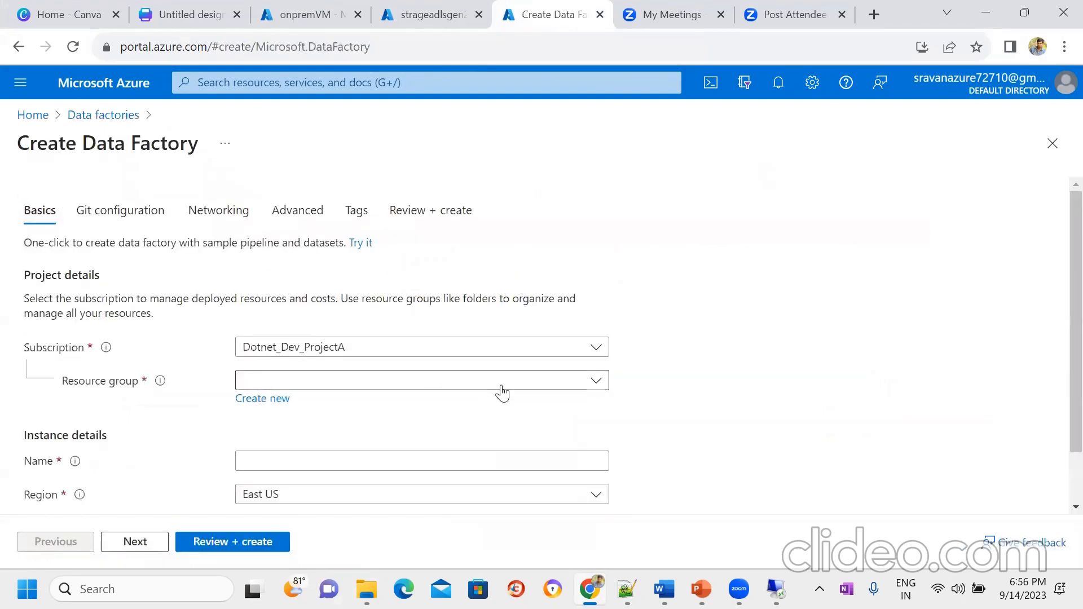
left_click(501, 380)
left_click(309, 477)
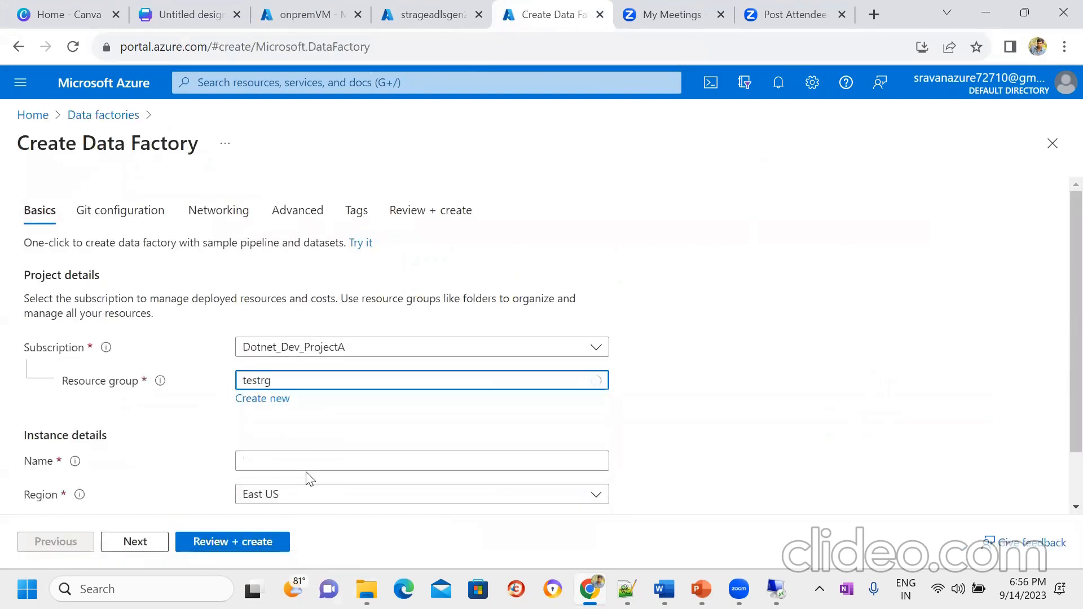
scroll(1056, 374, "down", 2)
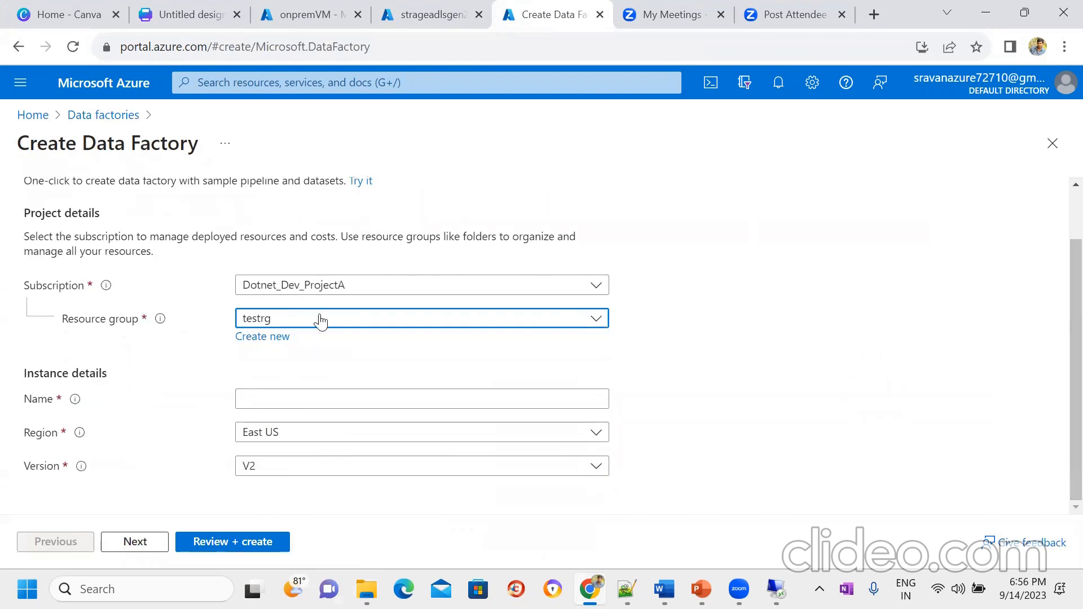
left_click(253, 401)
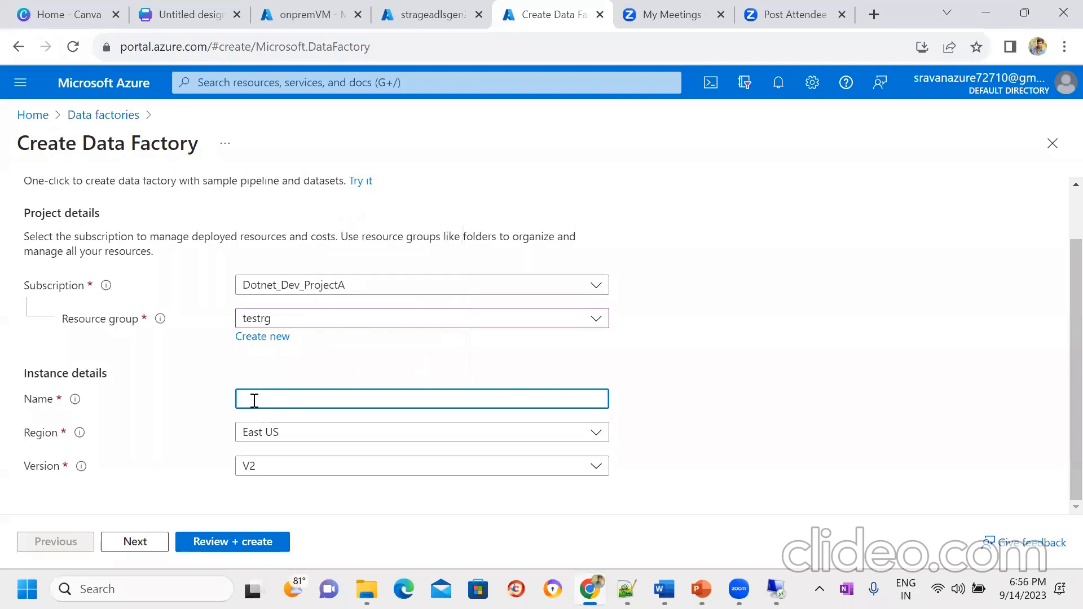
type("testdatafactryonpremdatam")
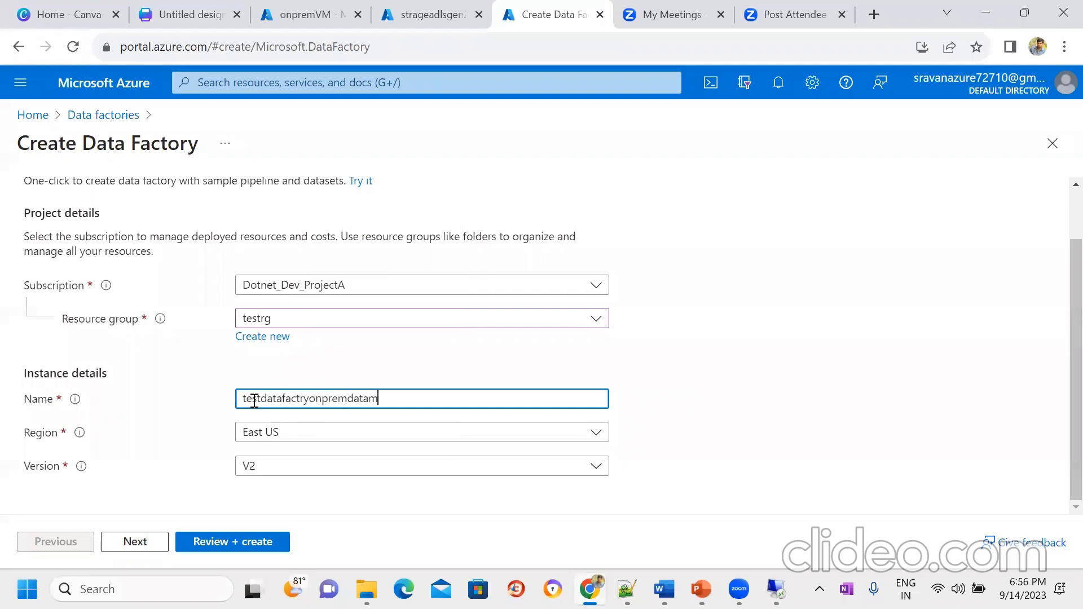
type("vmnt")
left_click(346, 433)
key("Tab")
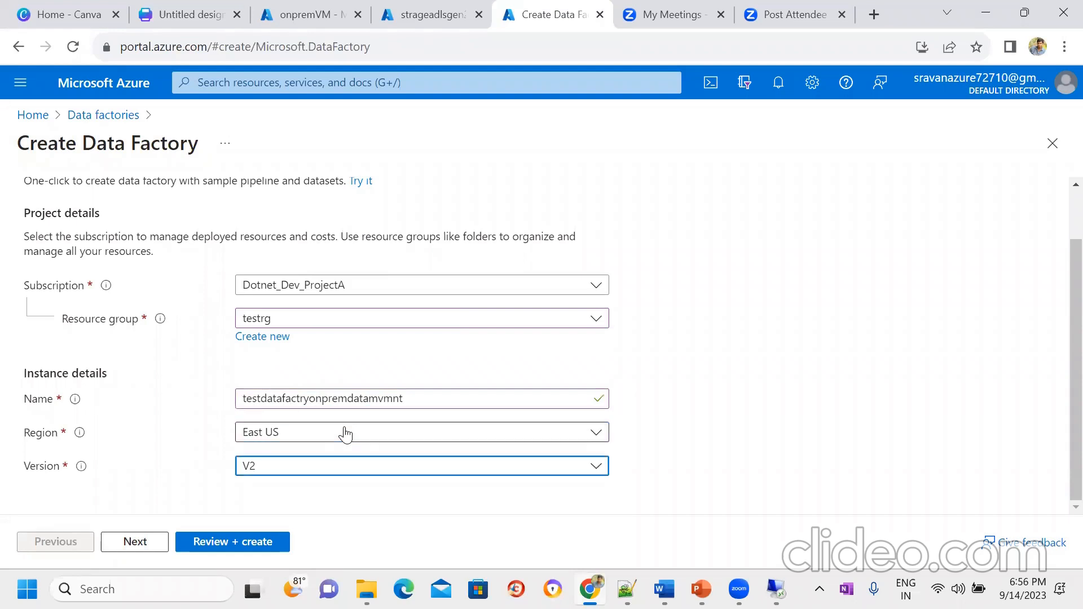
- Leave Git to be configured later, review the data factory settings, and create the factory
left_click(141, 541)
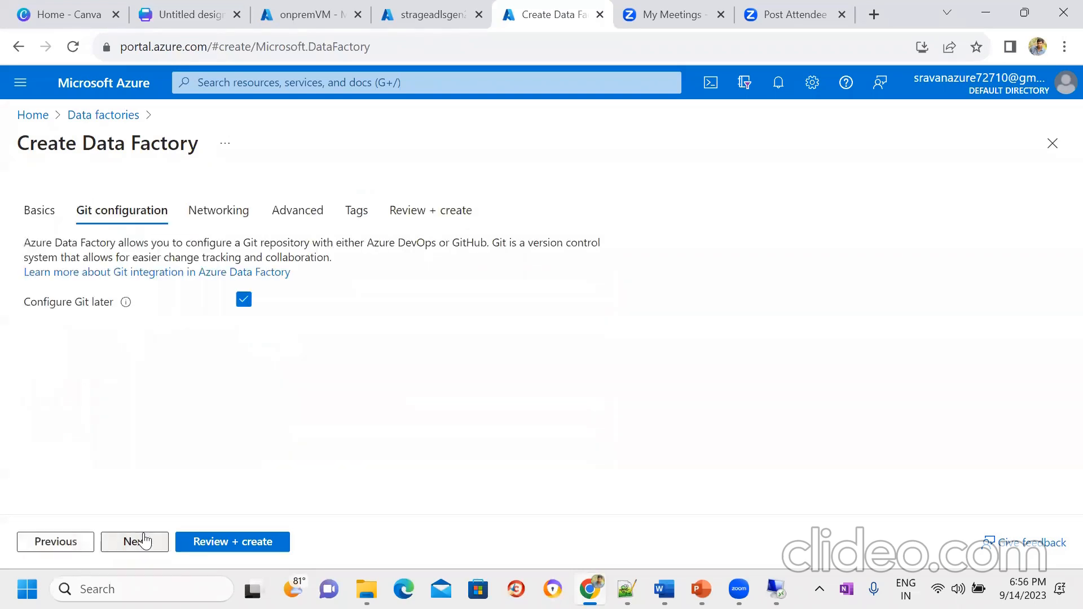
left_click(220, 542)
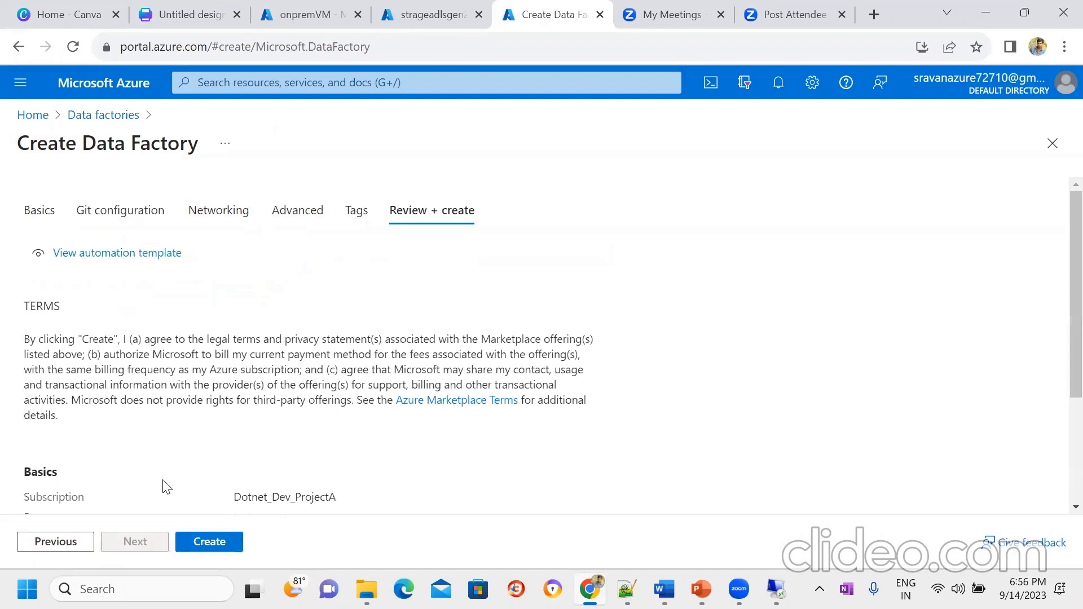
left_click(192, 540)
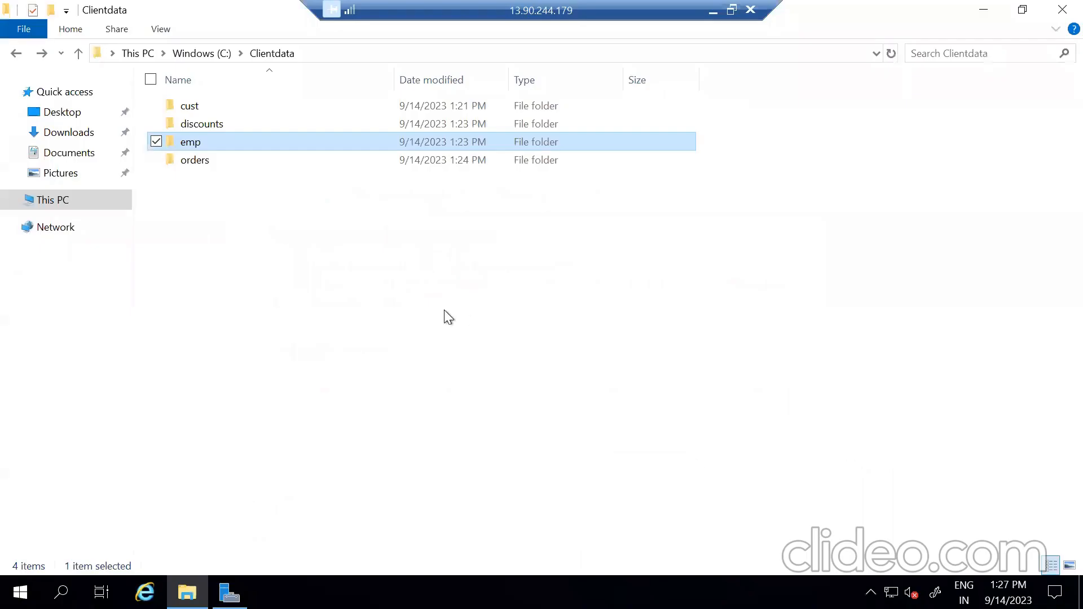
- Open Internet Explorer on the virtual machine, postpone its initial setup, and search for "adf intergration runtime download"
left_click(145, 592)
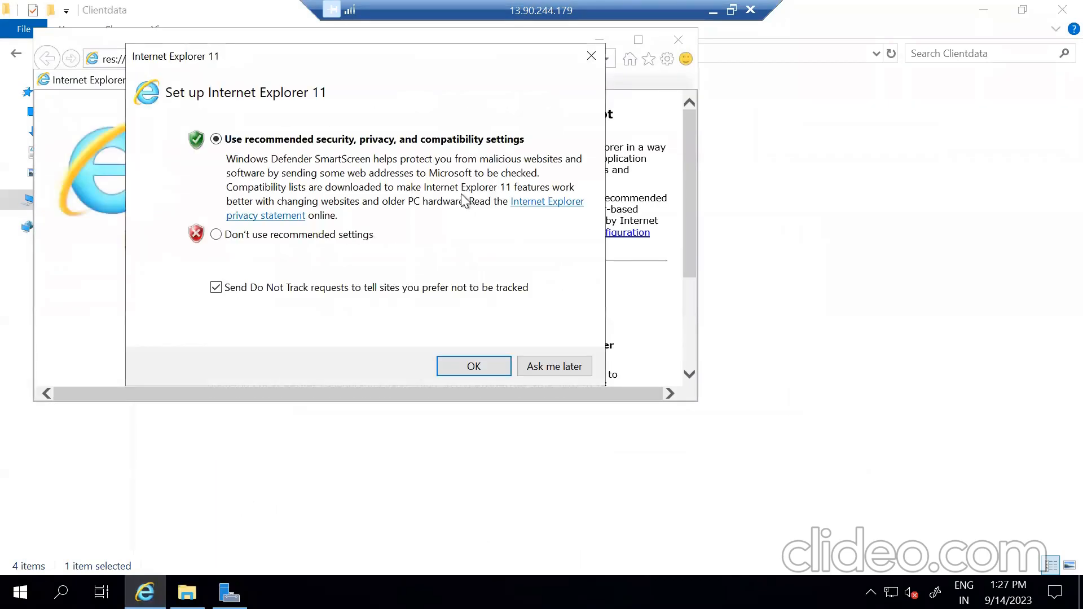
left_click(544, 371)
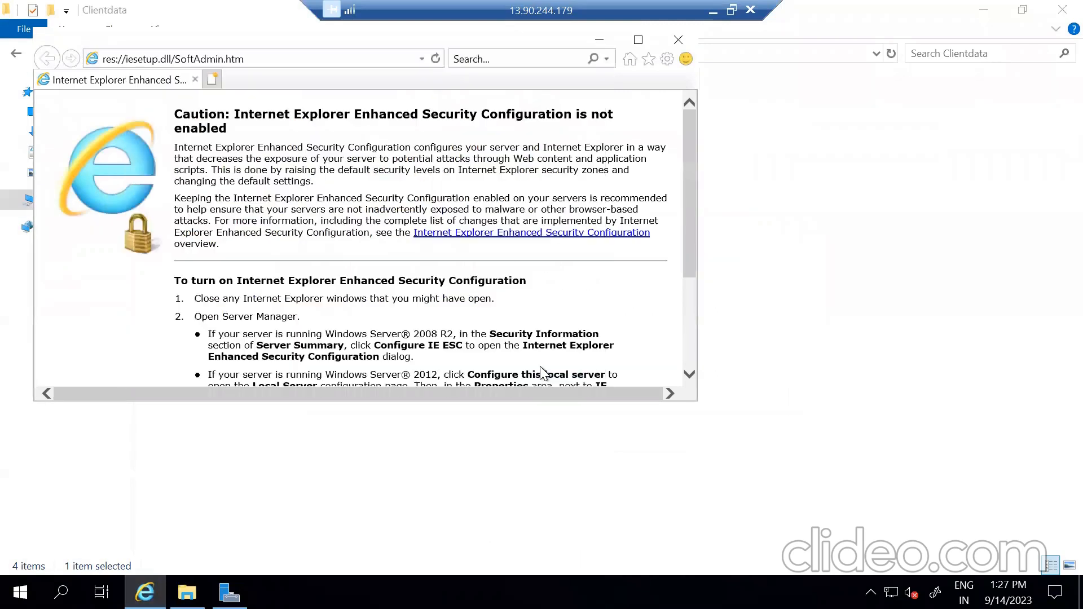
left_click(639, 42)
left_click(436, 33)
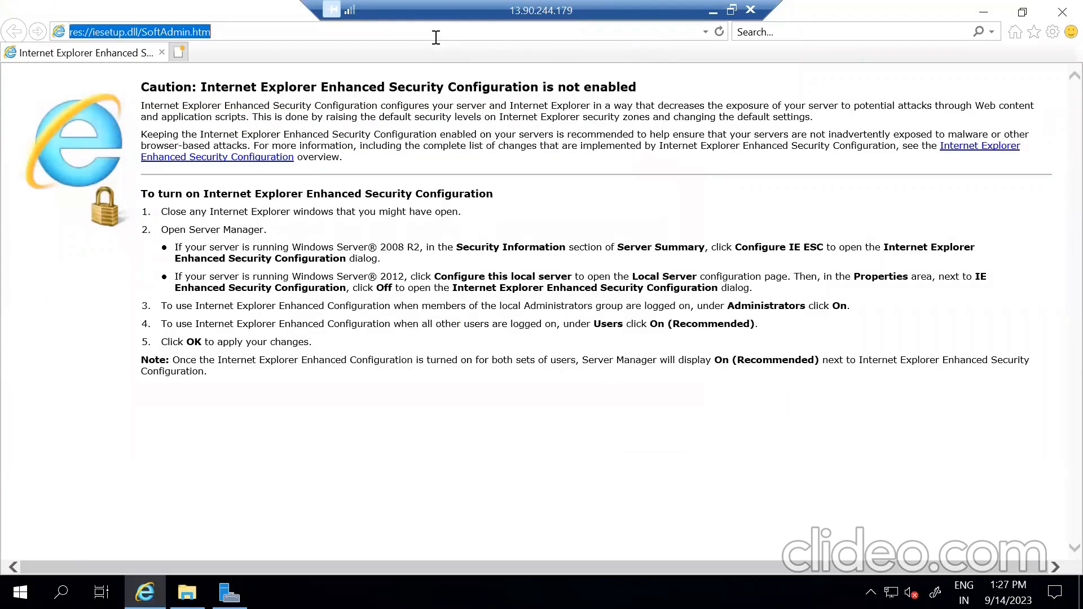
type("a")
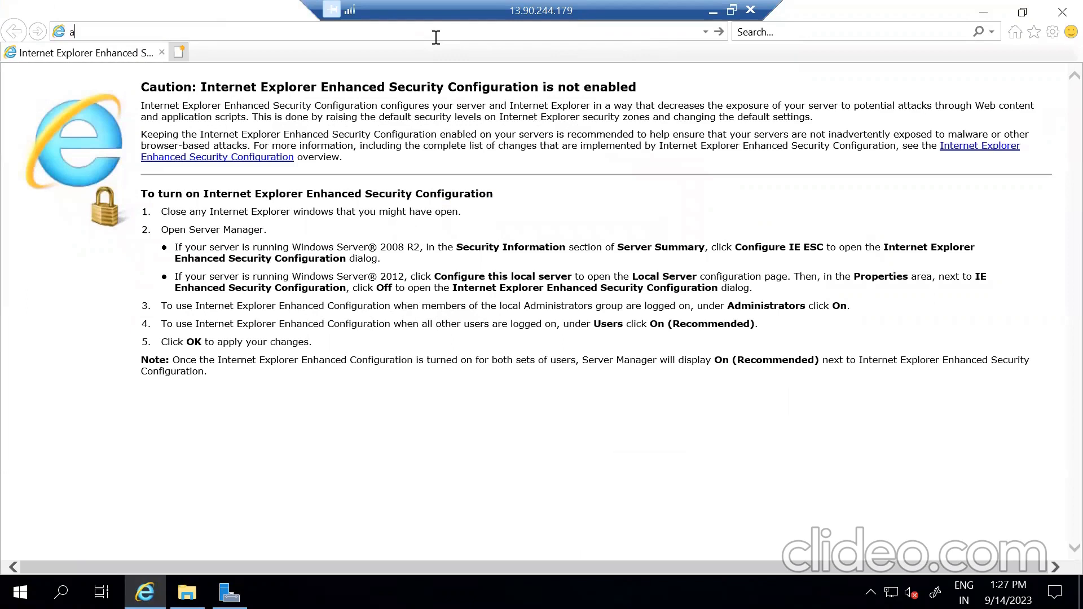
type("df interg")
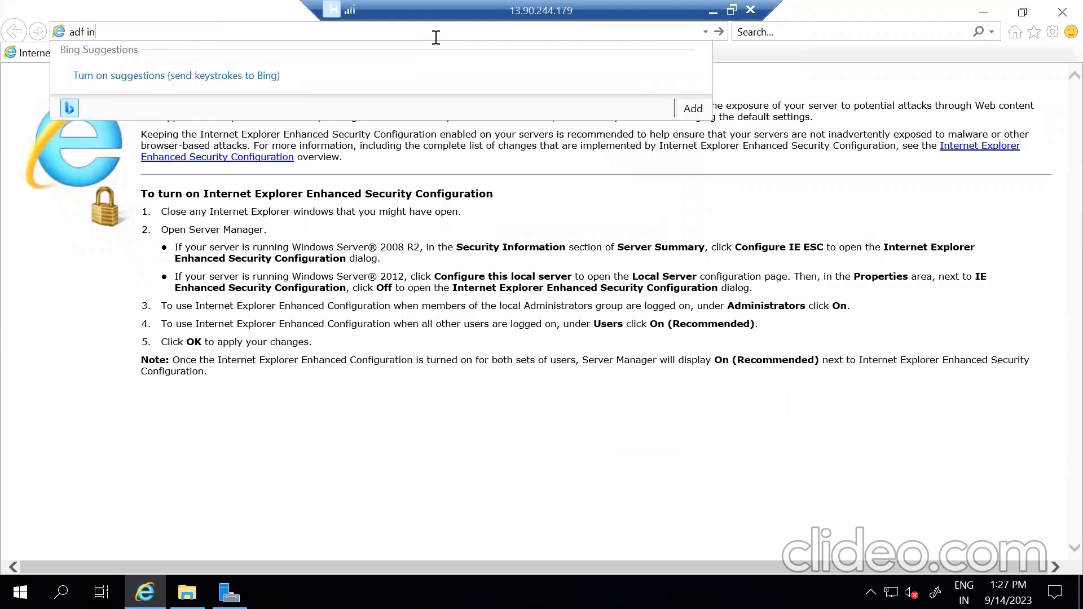
type("ration runtime download")
key("Return")
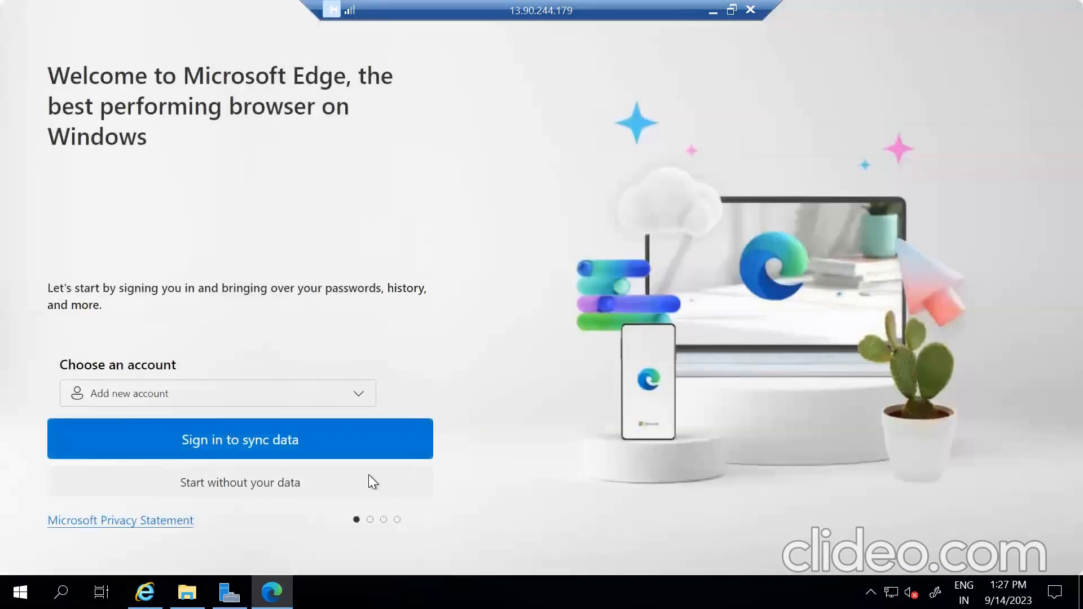
- Complete the Microsoft Edge first-run setup without signing in or importing Google data, accepting the remaining default options
left_click(255, 488)
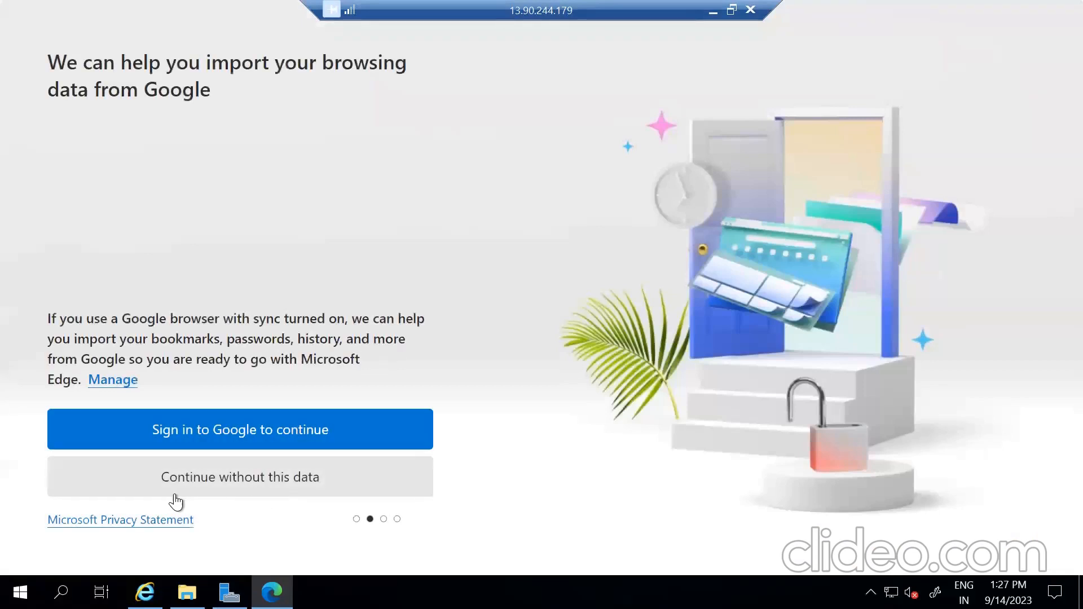
left_click(251, 485)
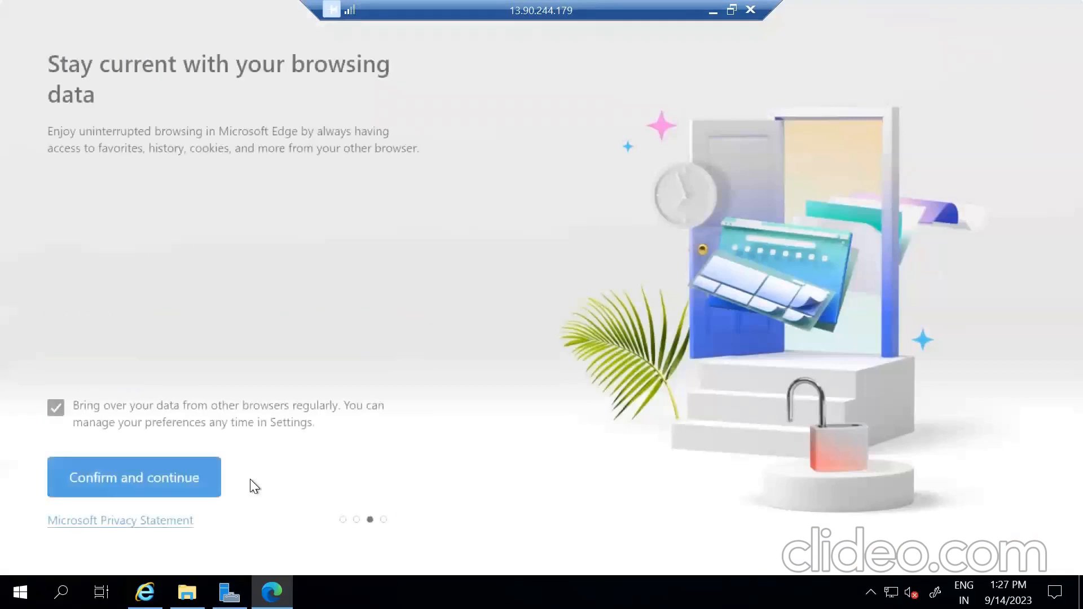
left_click(182, 484)
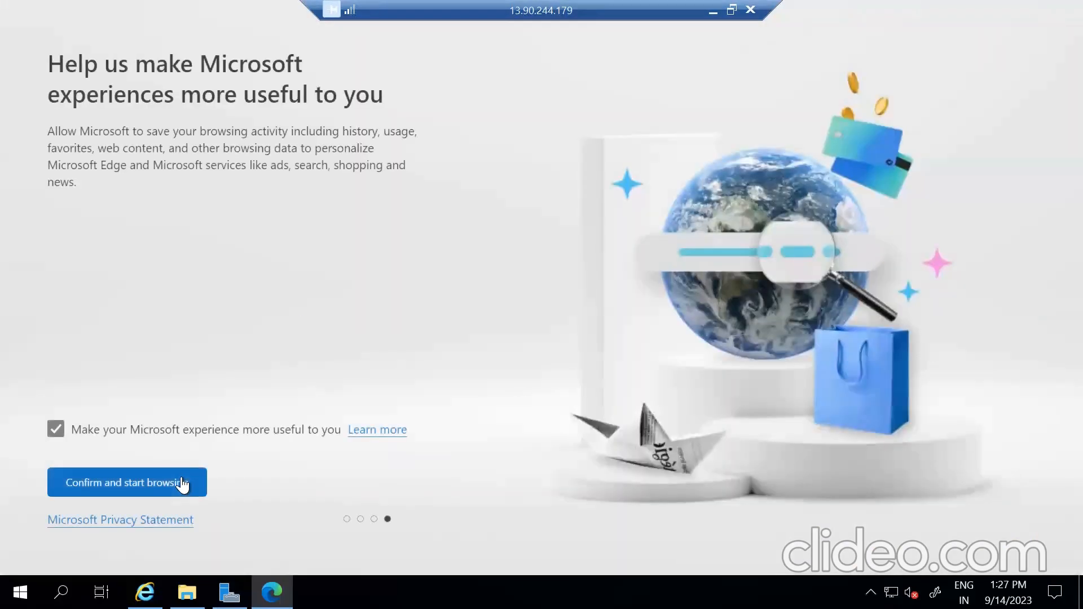
left_click(141, 484)
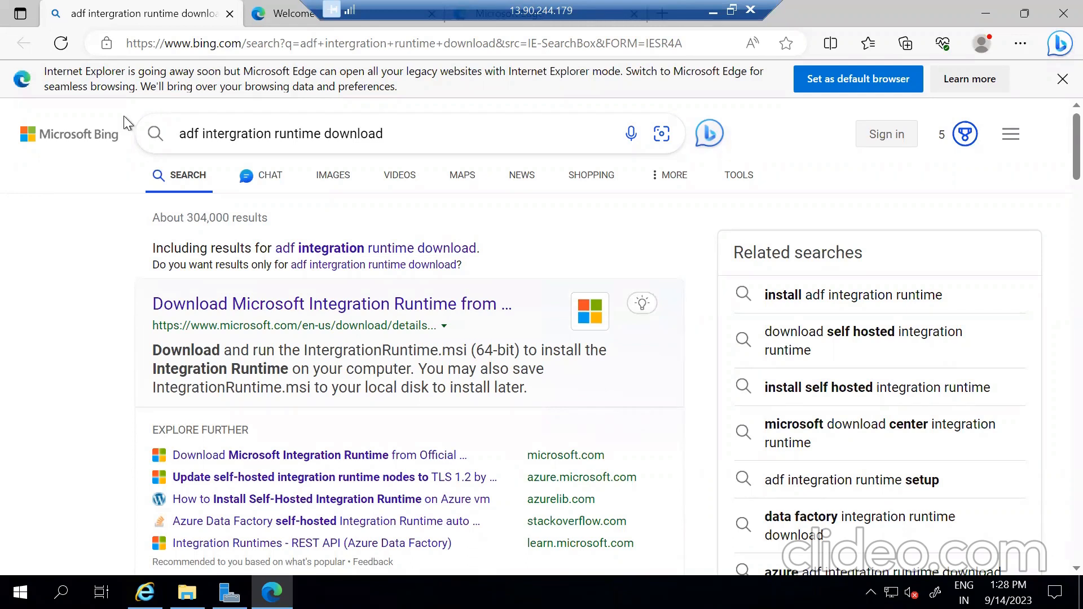
- Switch back to the Azure portal, launch Data Factory Studio for testdatafactryonpremdatamvmnt, and open the Integration runtimes list in its management area
left_click(713, 11)
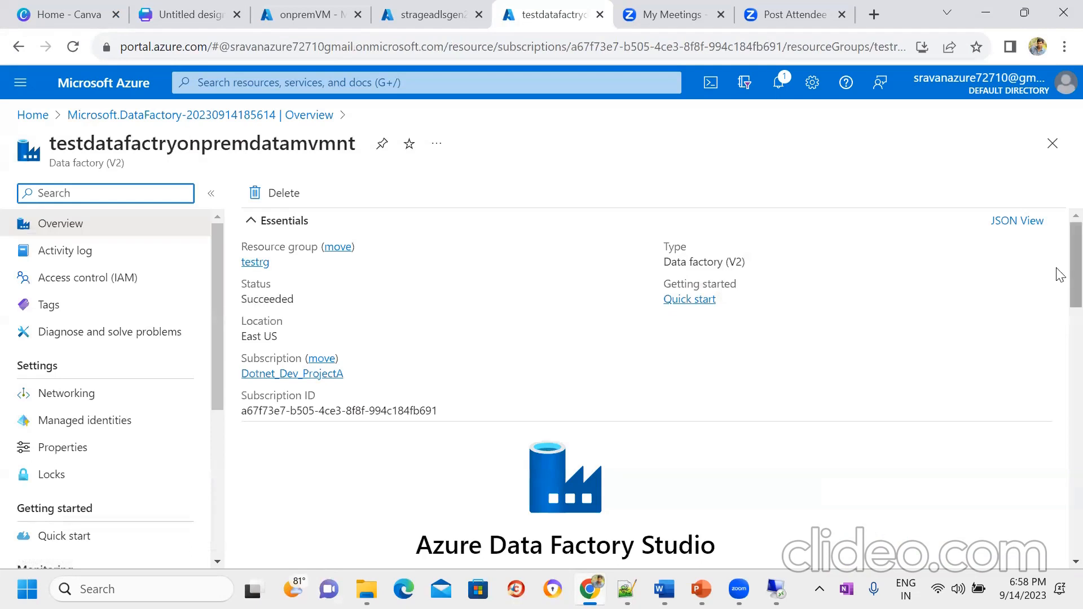
scroll(1059, 359, "down", 5)
left_click(555, 247)
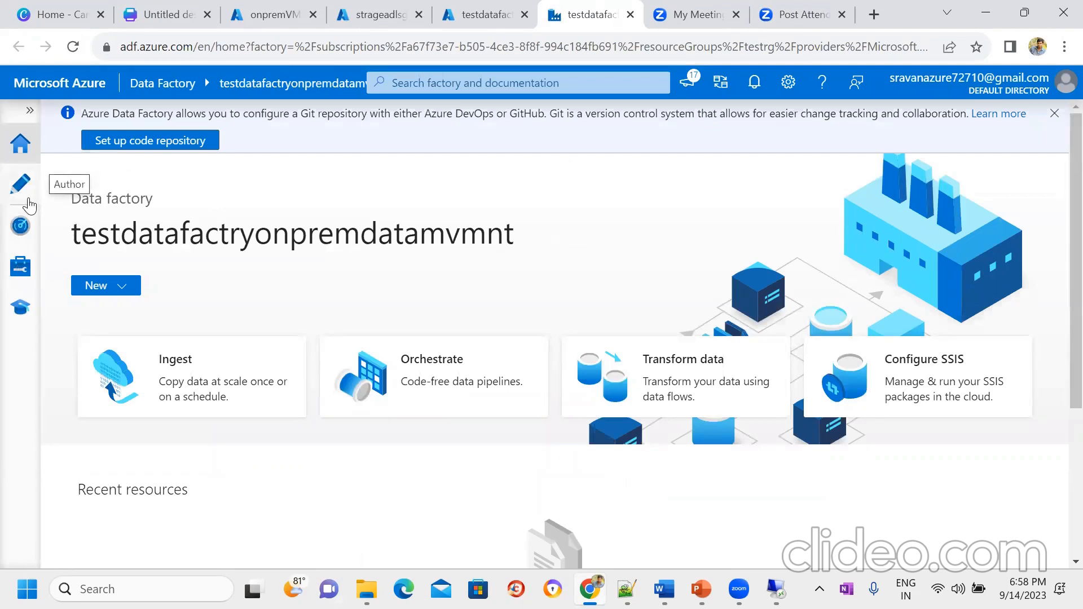
left_click(22, 270)
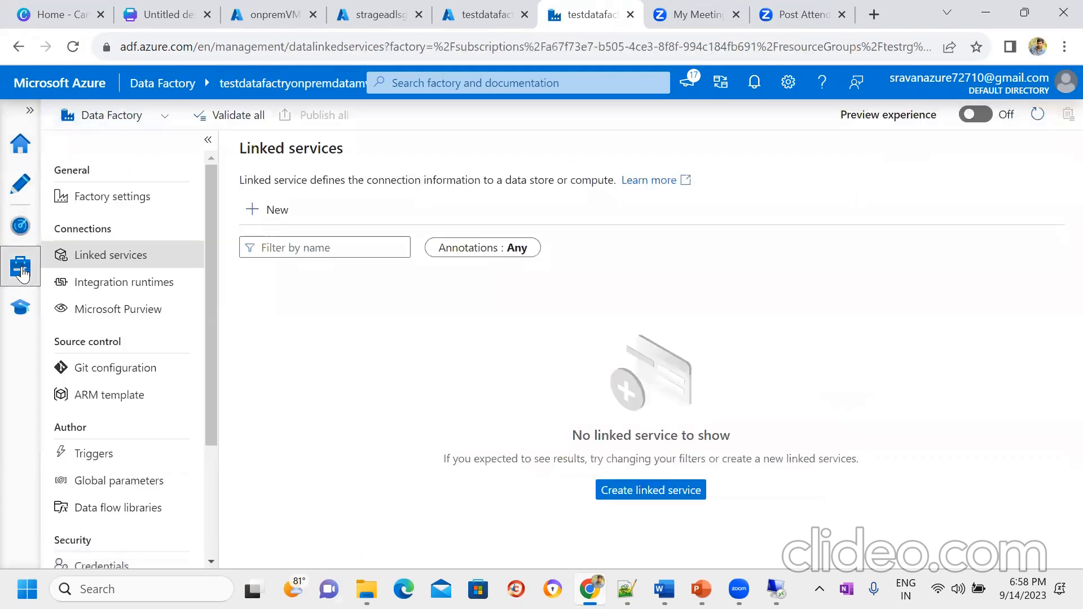
left_click(105, 282)
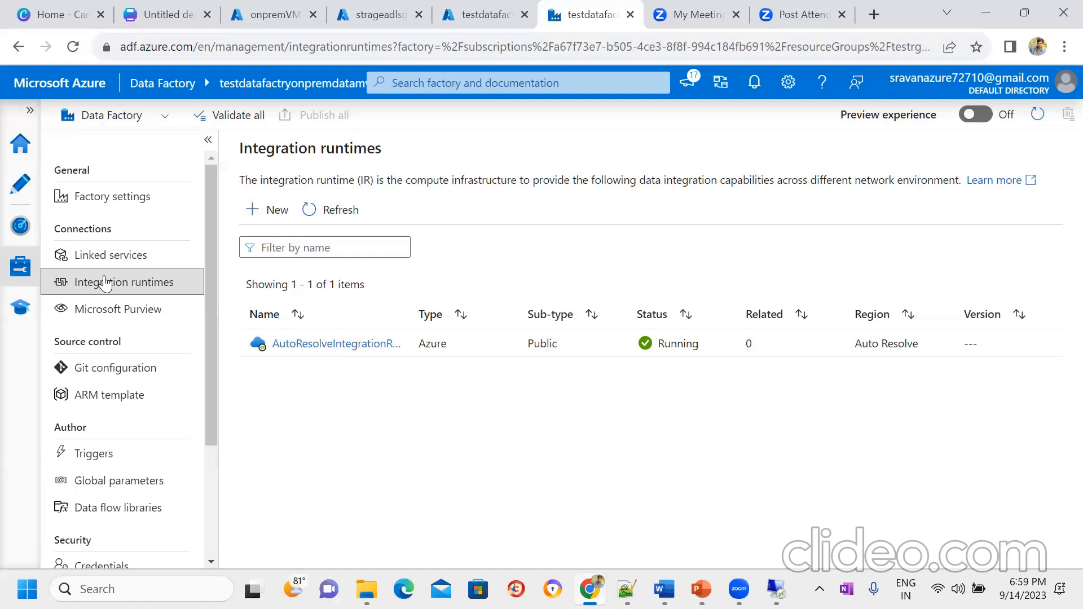
- Begin a new integration runtime of the Azure, Self-Hosted kind with Self-Hosted as the network environment
left_click(271, 211)
left_click(1028, 546)
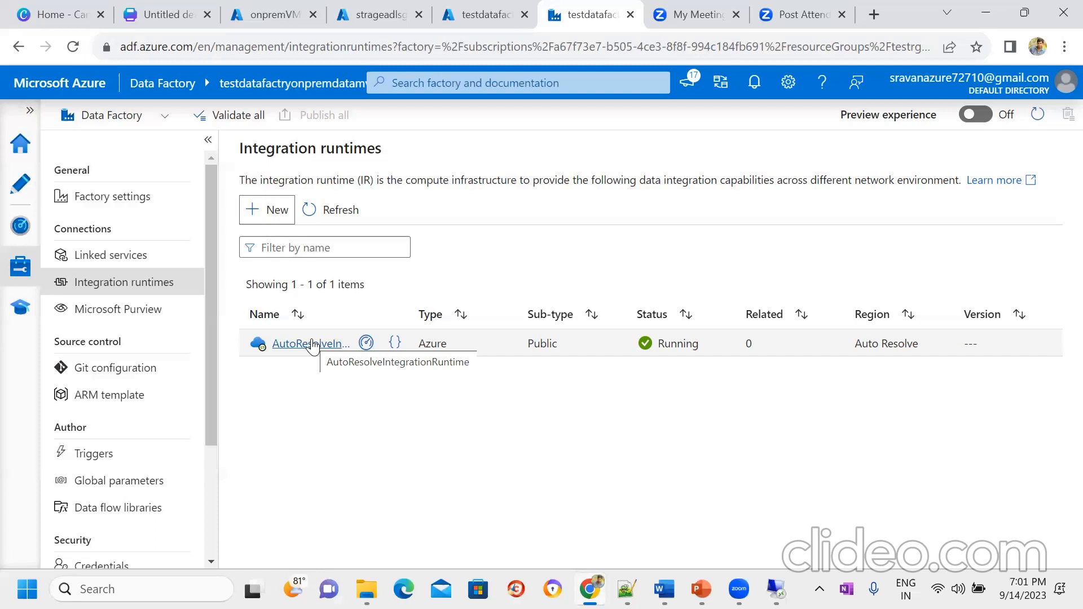
left_click(274, 214)
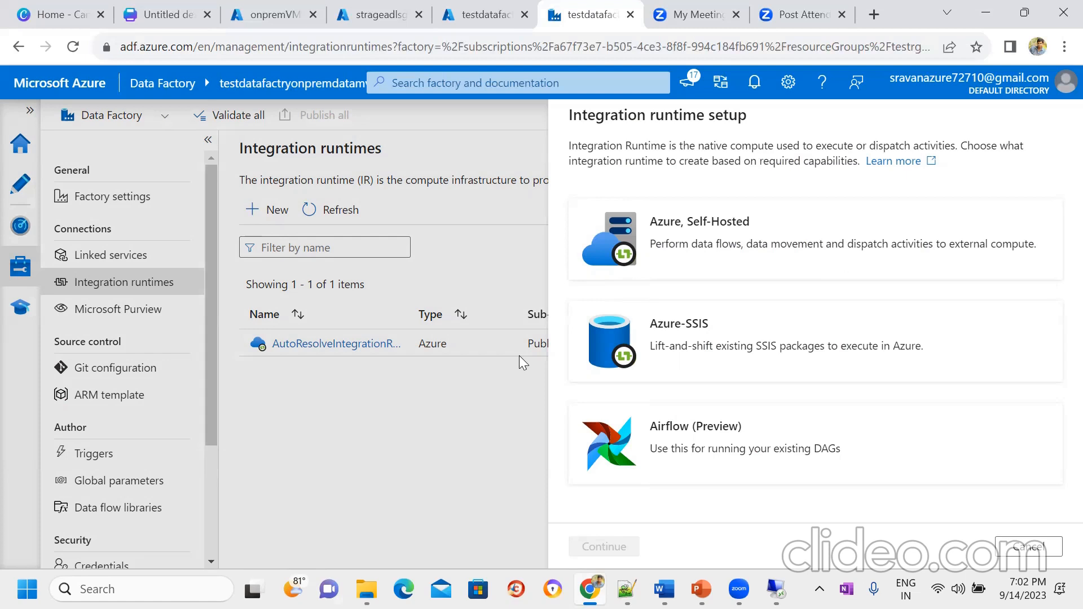
left_click(720, 260)
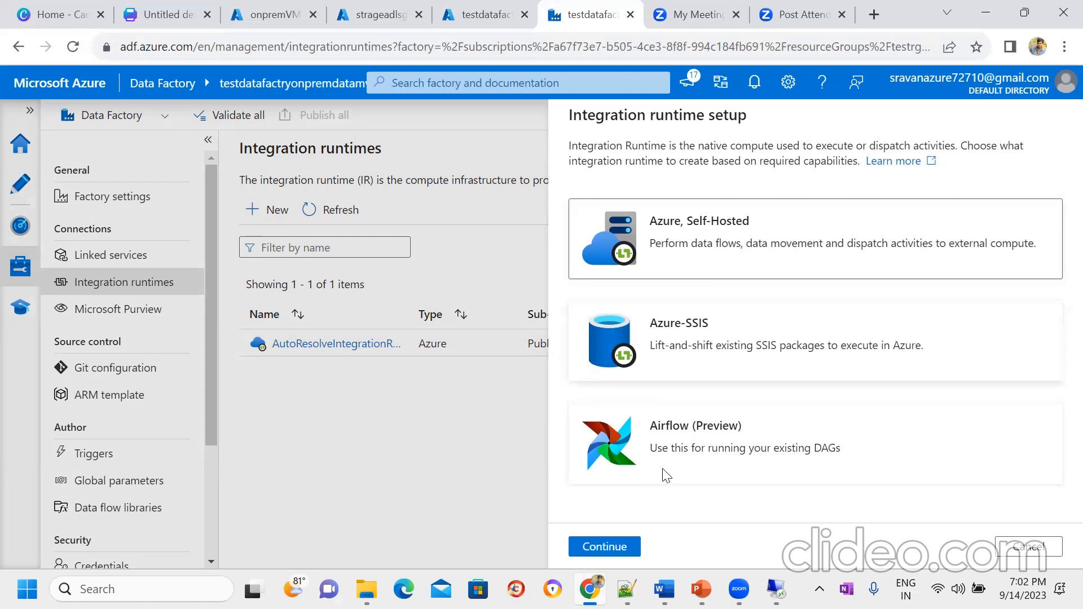
left_click(625, 546)
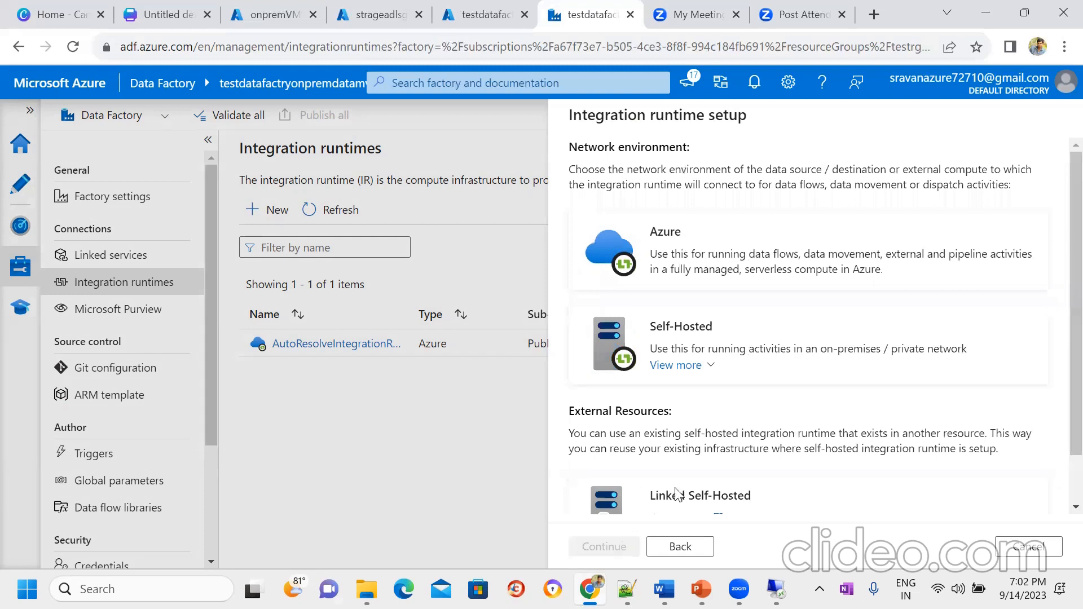
left_click(701, 366)
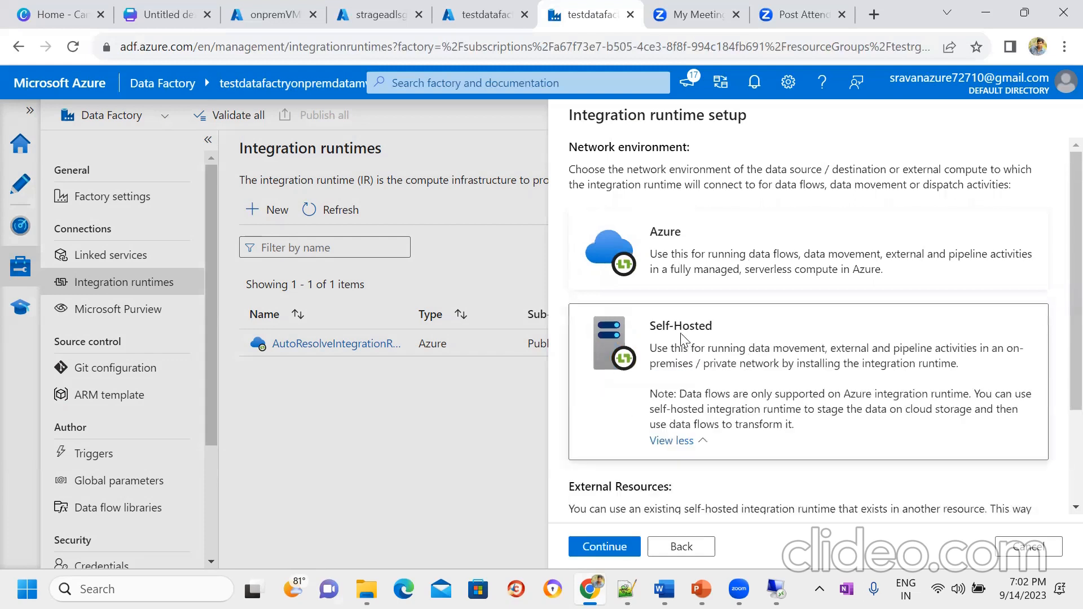
left_click(604, 546)
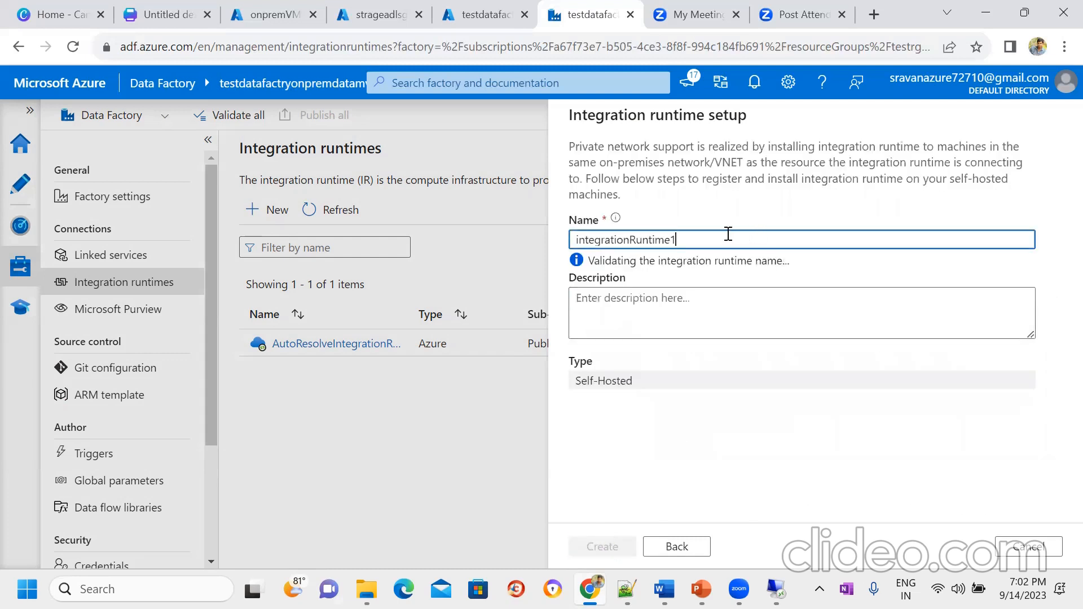
- Name the self-hosted integration runtime SelfhostedIR and create it
double_click(728, 234)
key("BackSpace")
type("SelfhostedIR")
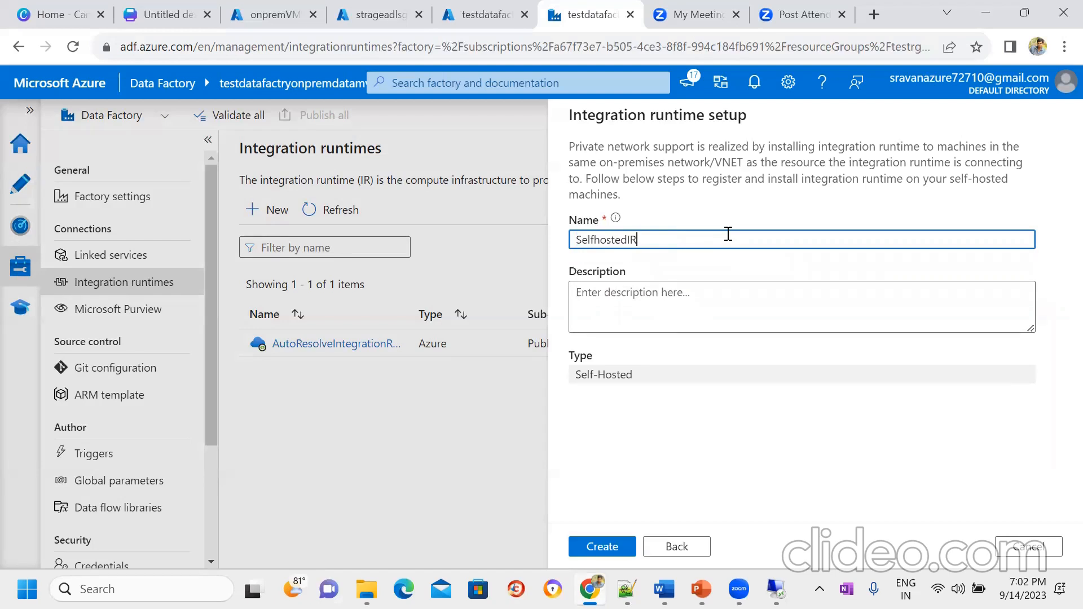
left_click(615, 546)
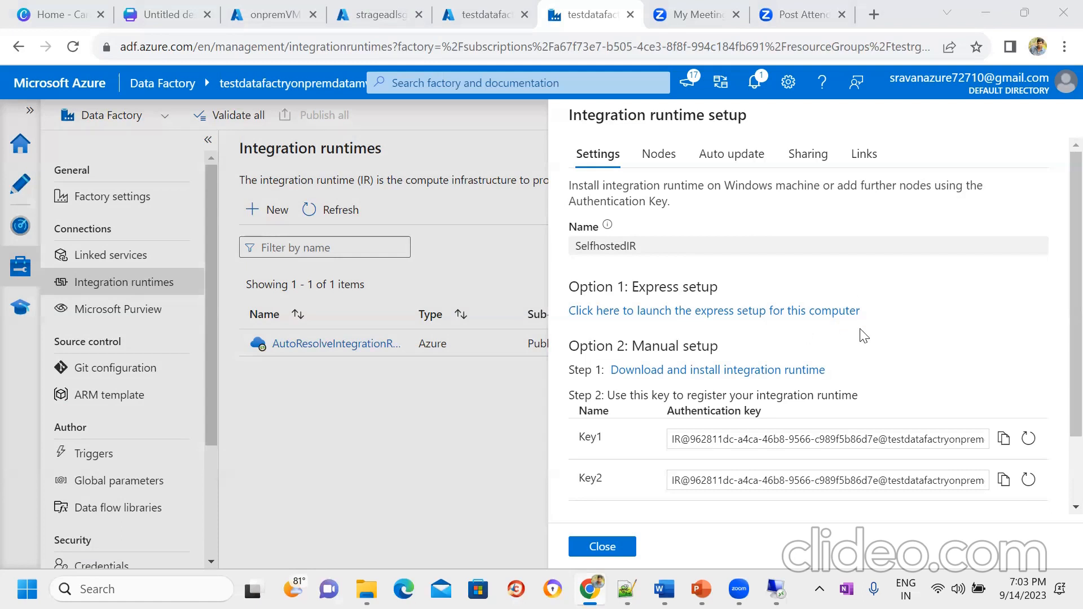
- Copy the Key1 authentication key of SelfhostedIR, and open the Microsoft Integration Runtime download page from the search results on the virtual machine
scroll(1060, 333, "down", 2)
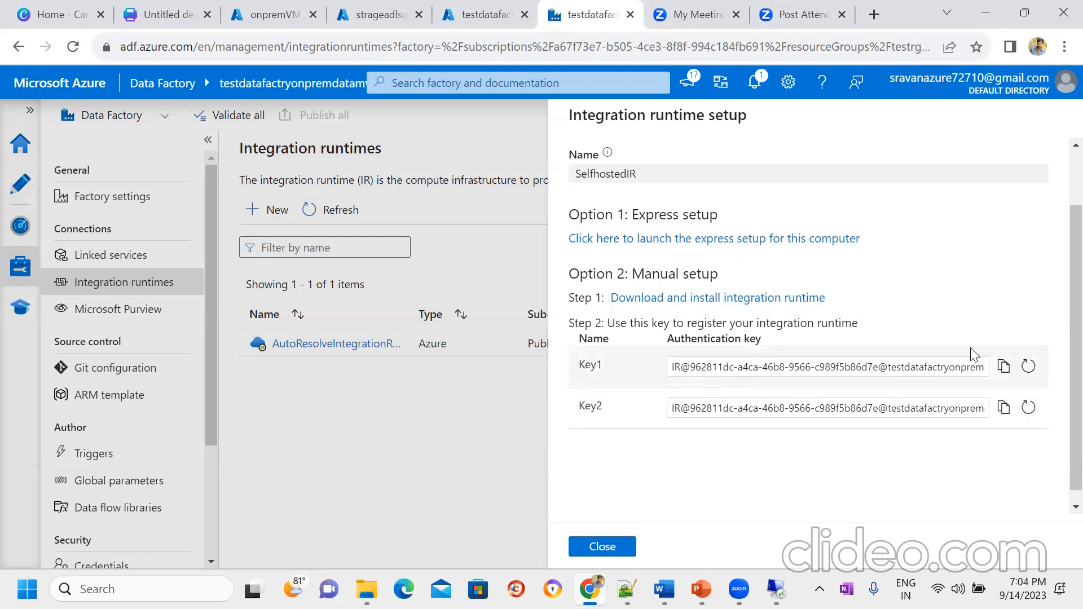
left_click(1003, 367)
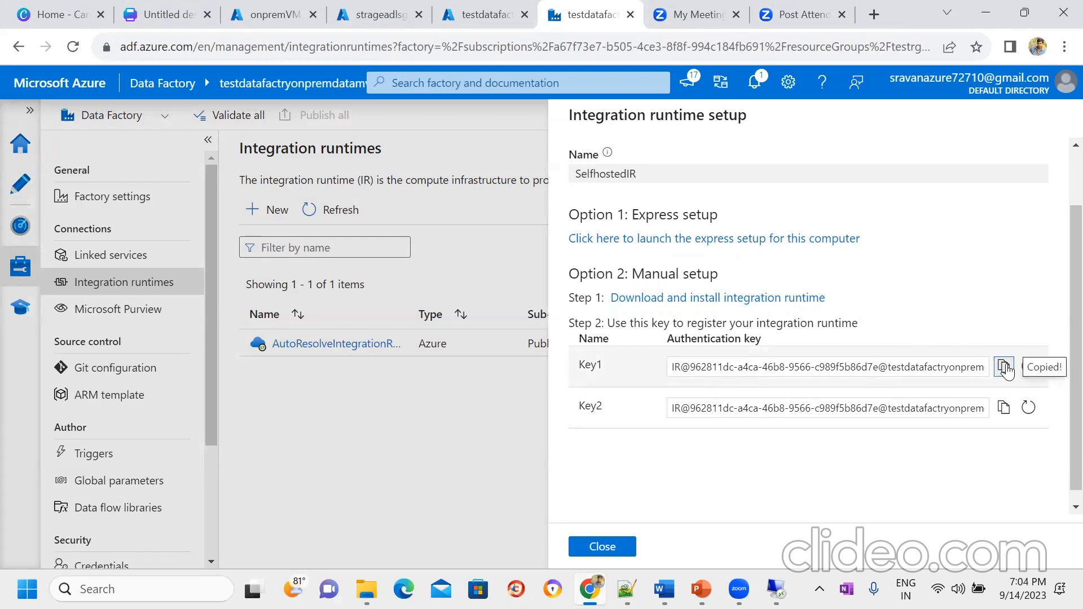
left_click(776, 589)
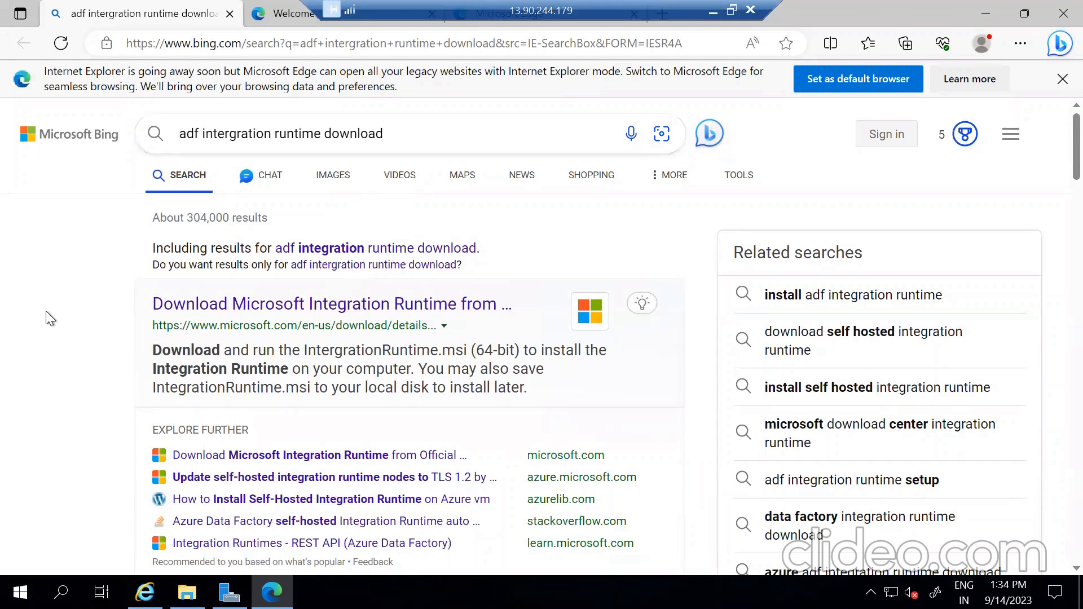
left_click(376, 303)
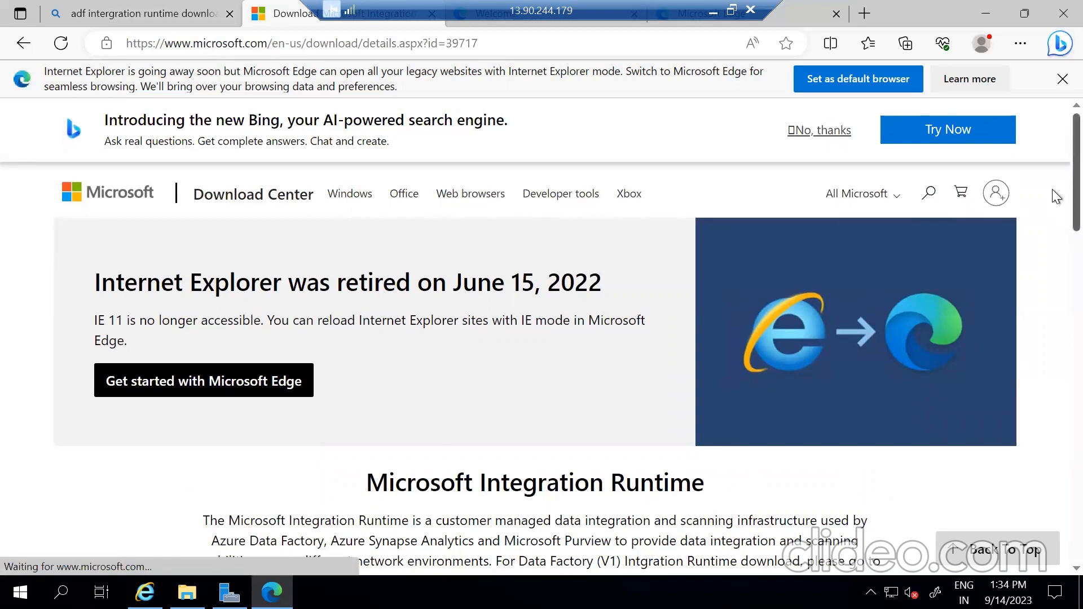
- Download IntegrationRuntime_5.30.8555.1.msi from the Microsoft Integration Runtime download page
scroll(1052, 198, "down", 1)
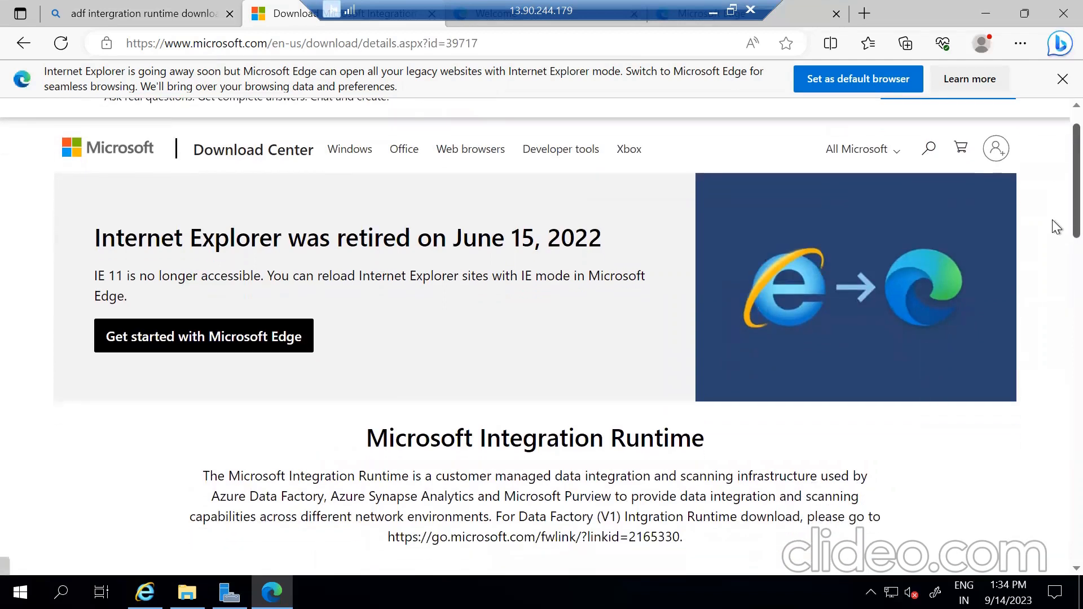
scroll(1054, 220, "down", 5)
scroll(1053, 280, "down", 1)
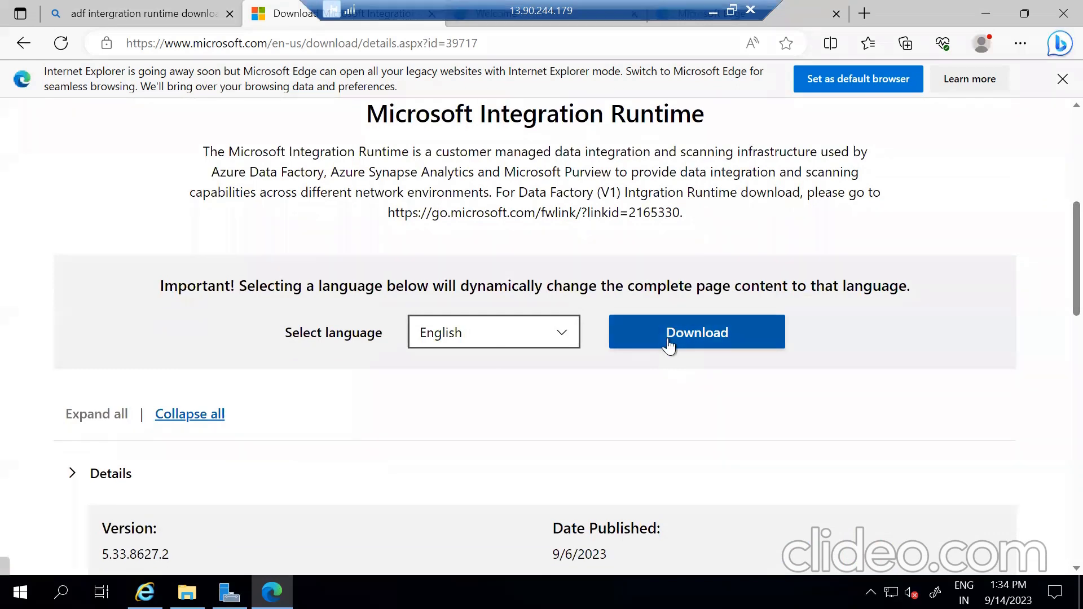
left_click(696, 343)
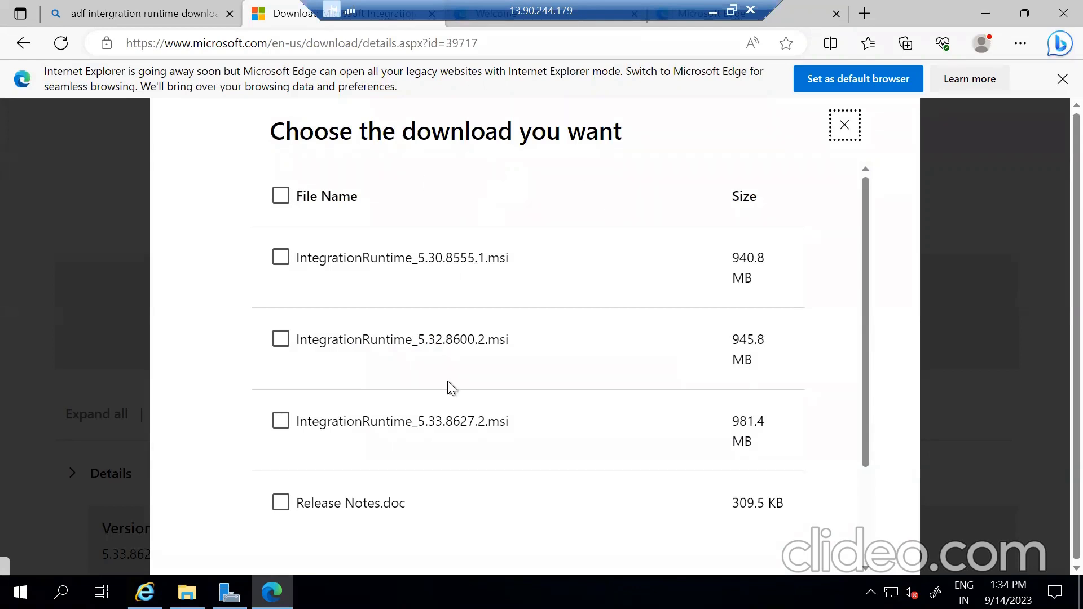
left_click(866, 265)
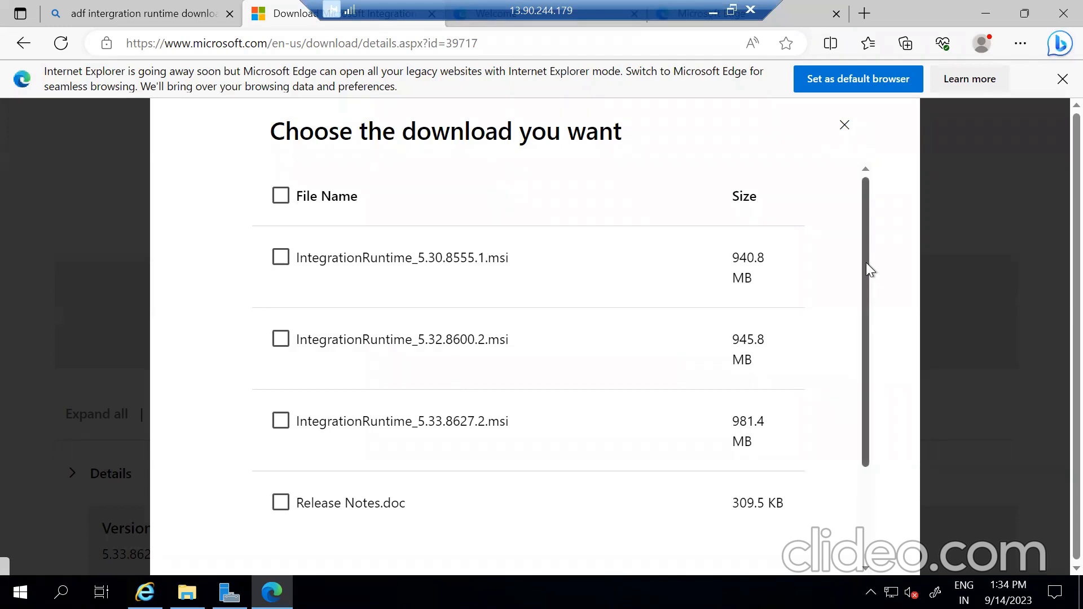
left_click_drag(865, 262, 864, 292)
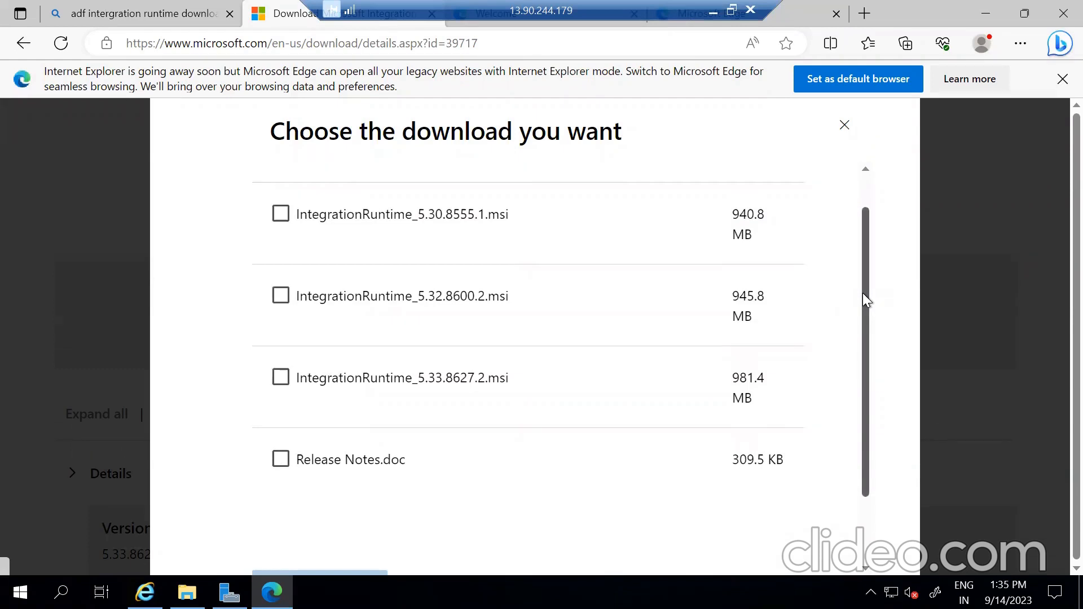
left_click(281, 215)
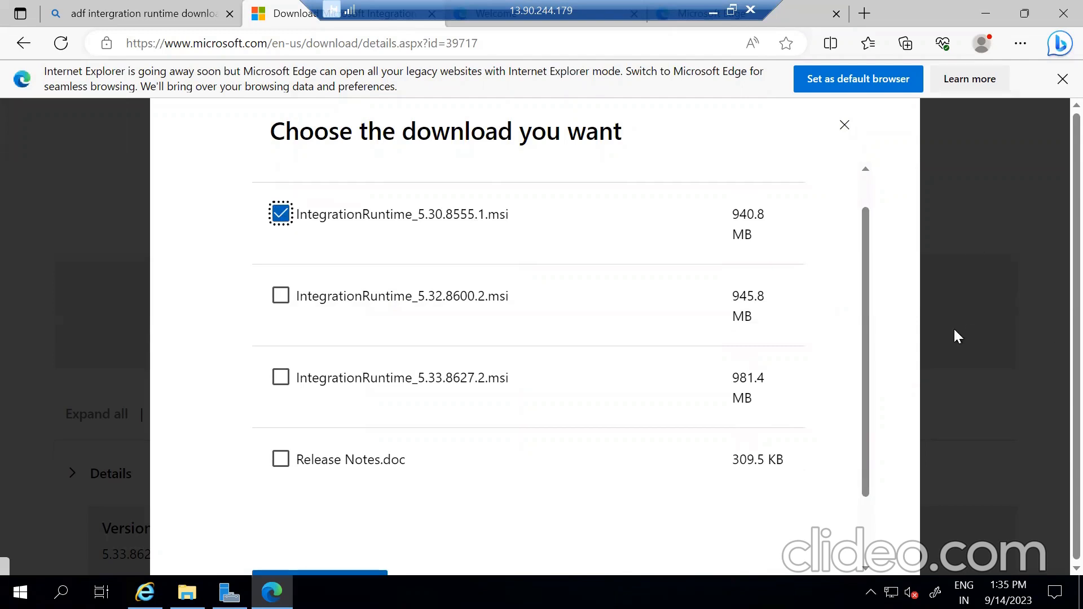
scroll(859, 384, "down", 2)
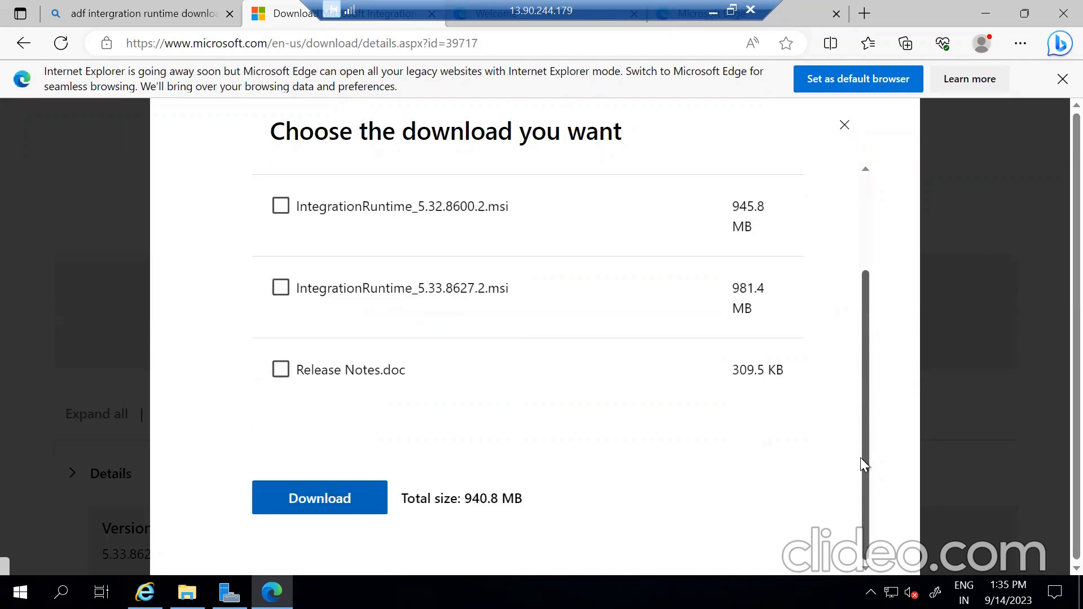
left_click(312, 499)
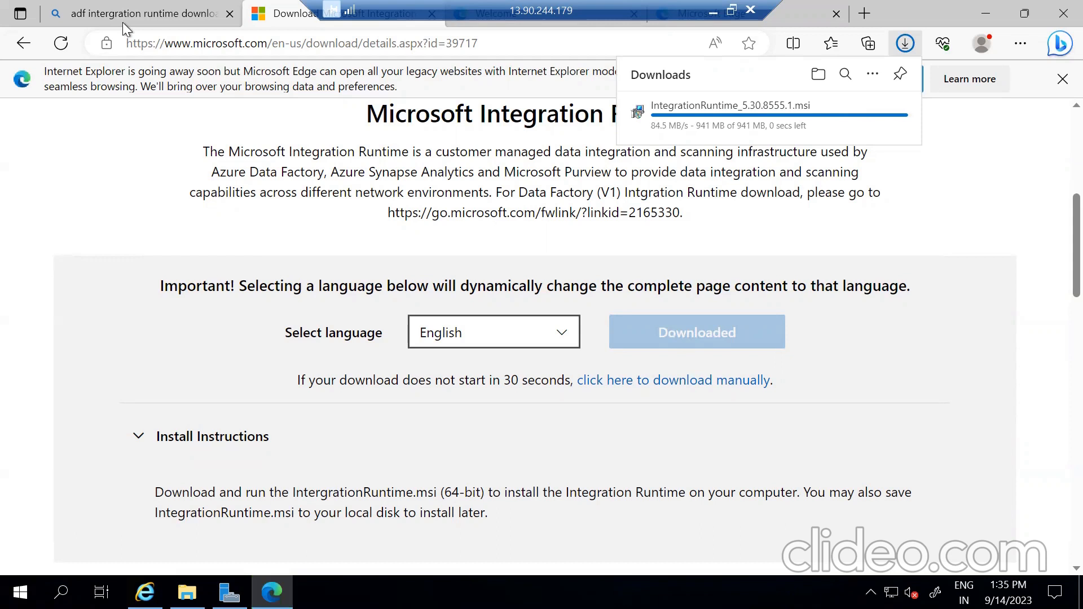
mouse_move(123, 22)
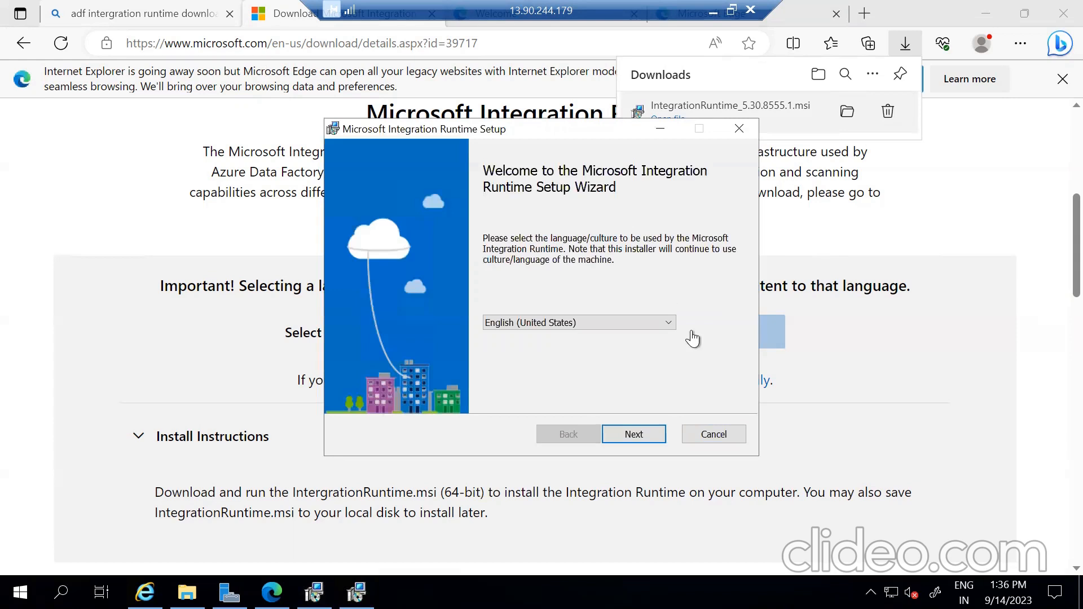
- Continue one Integration Runtime setup wizard in English (United States), and cancel and close the duplicate wizard
left_click(648, 436)
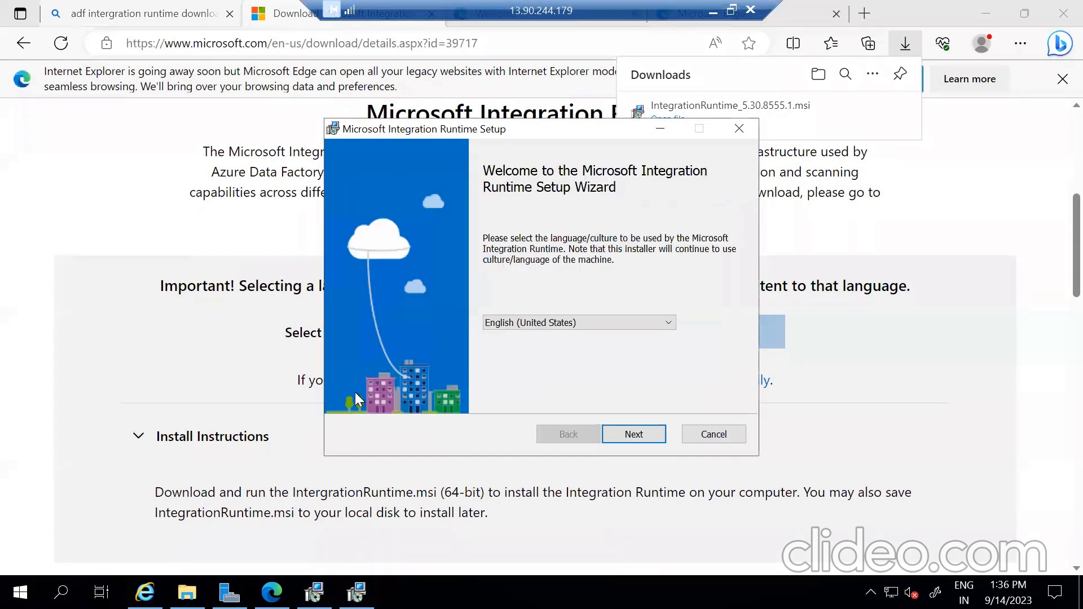
left_click(712, 436)
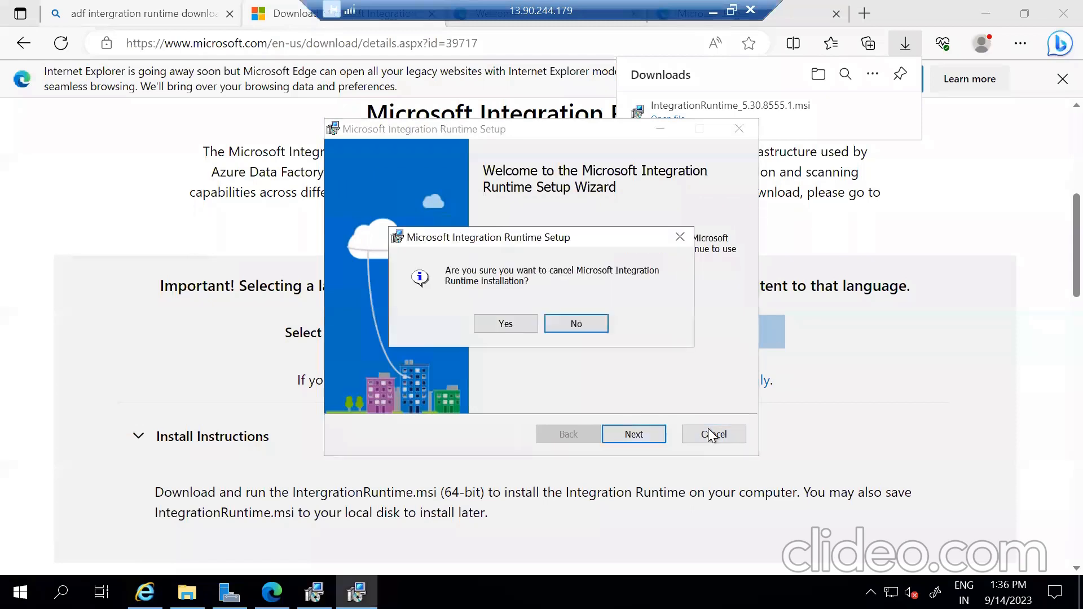
left_click(590, 321)
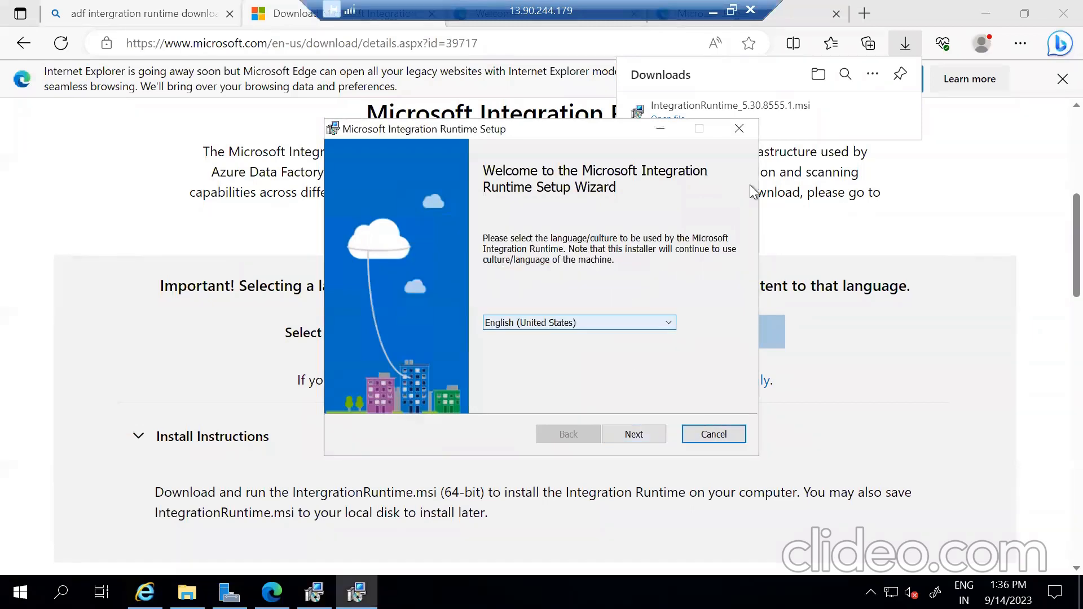
left_click(739, 128)
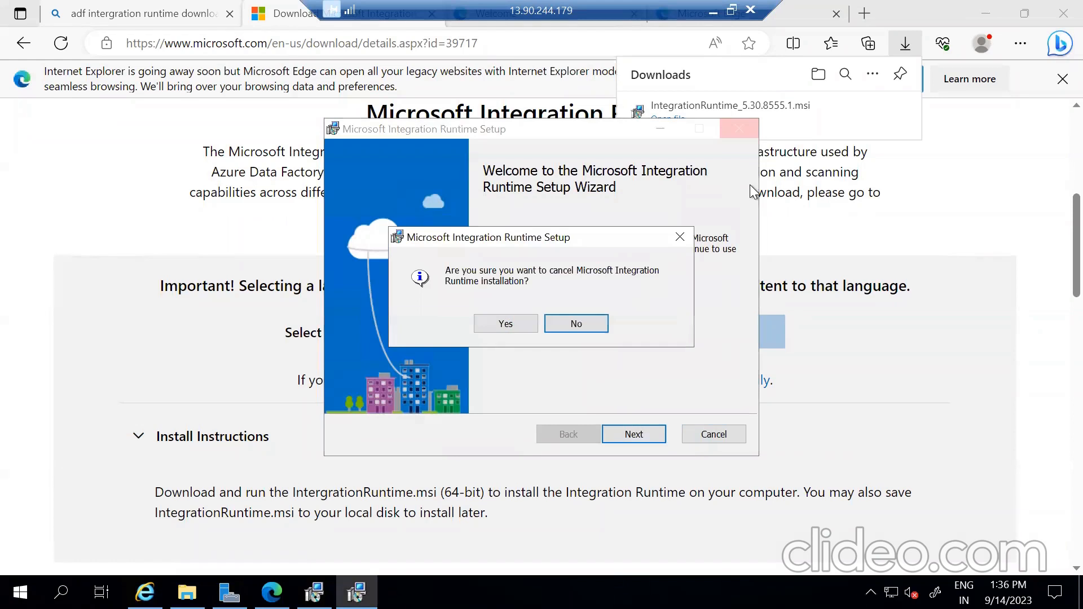
left_click(493, 321)
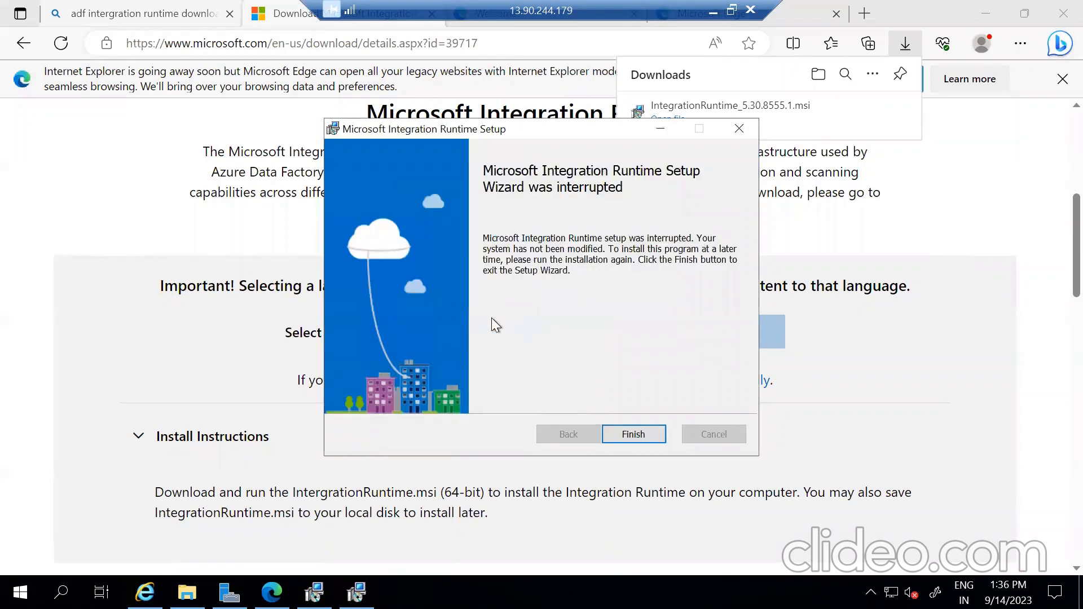
left_click(740, 128)
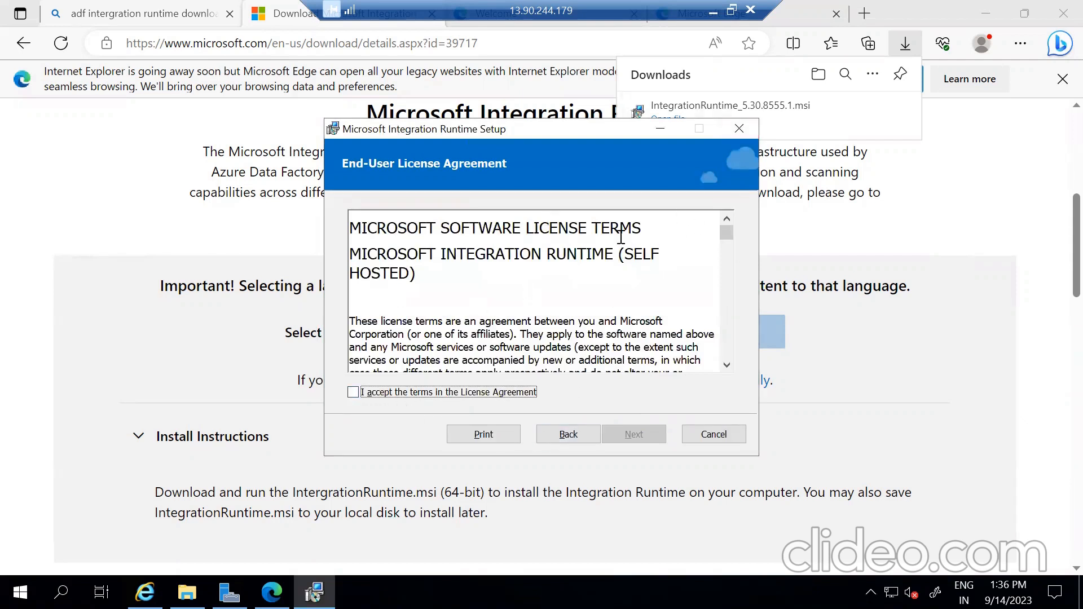
- Accept the license terms and install Microsoft Integration Runtime to the default folder C:\Program Files\Microsoft Integration Runtime\
left_click(354, 392)
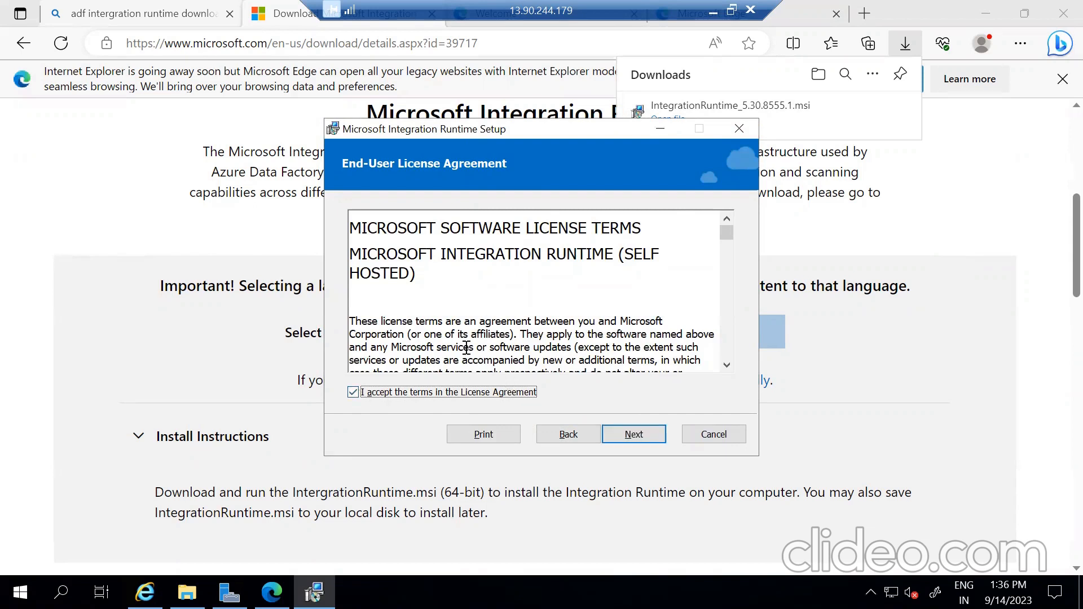
left_click(634, 435)
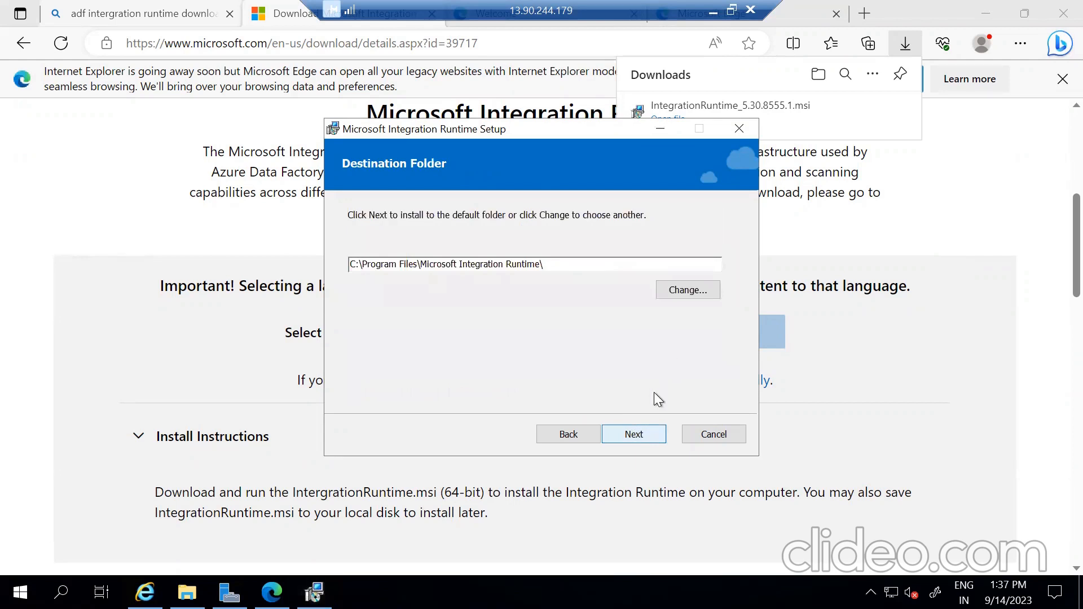
left_click(654, 432)
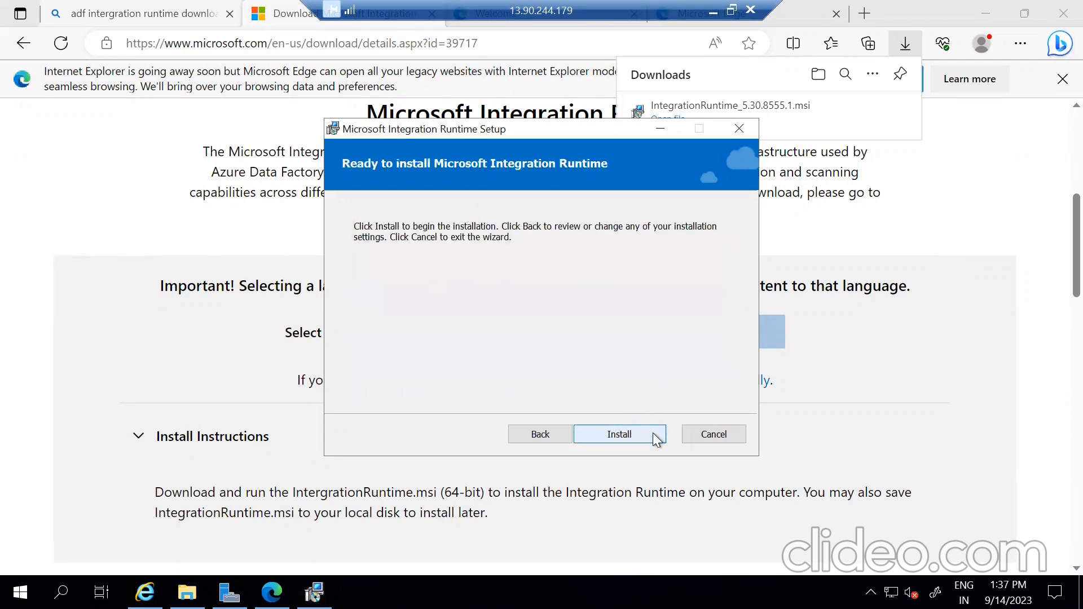
left_click(654, 435)
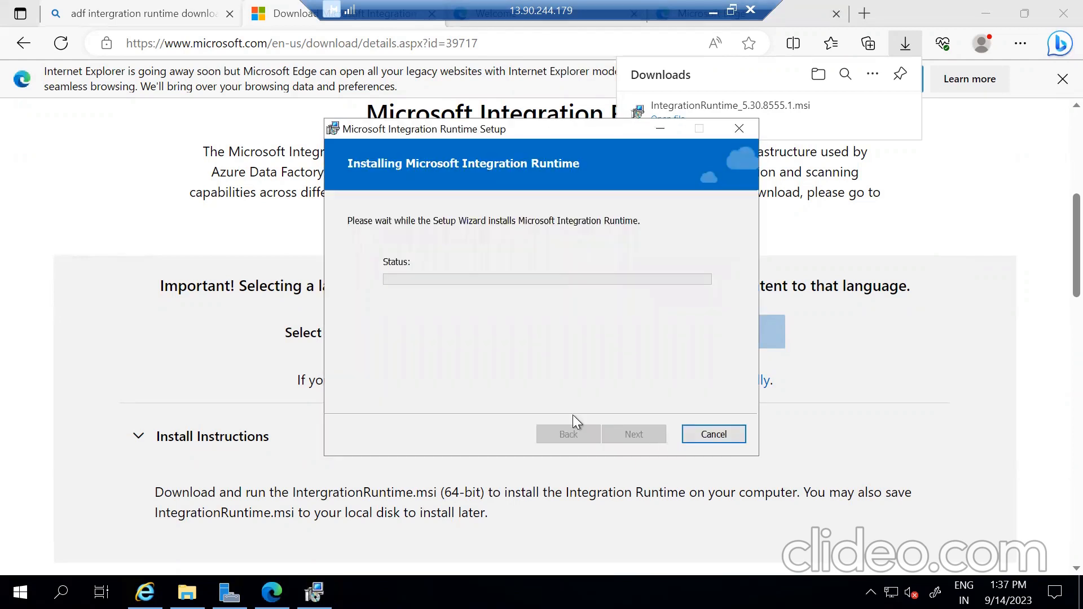
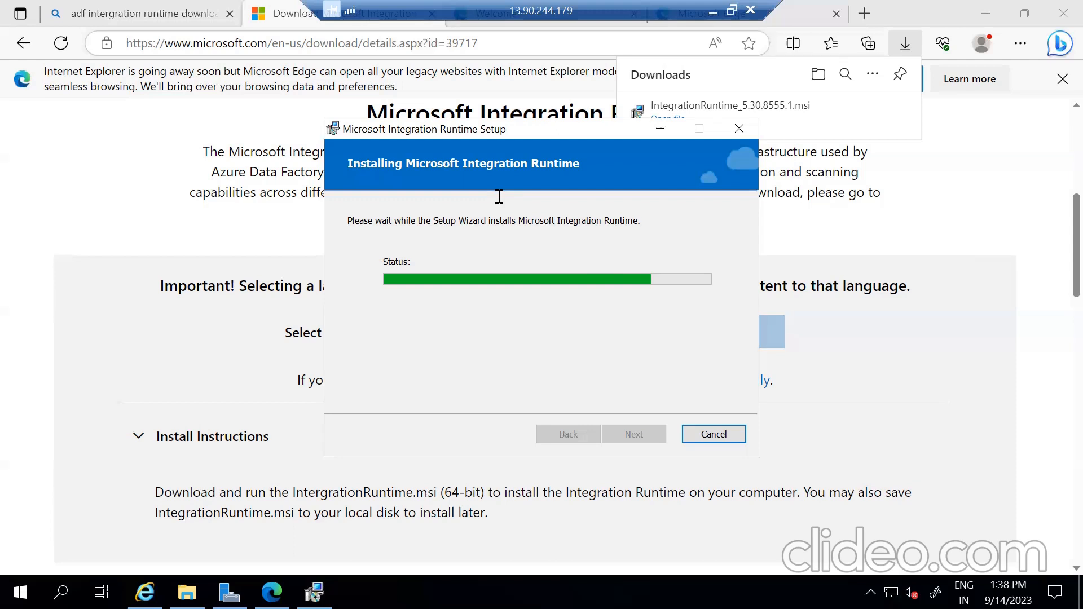
- Switch to Data Factory Studio, copy the Key1 authentication key of SelfhostedIR again, close the runtime setup, and return to the virtual machine
left_click(708, 11)
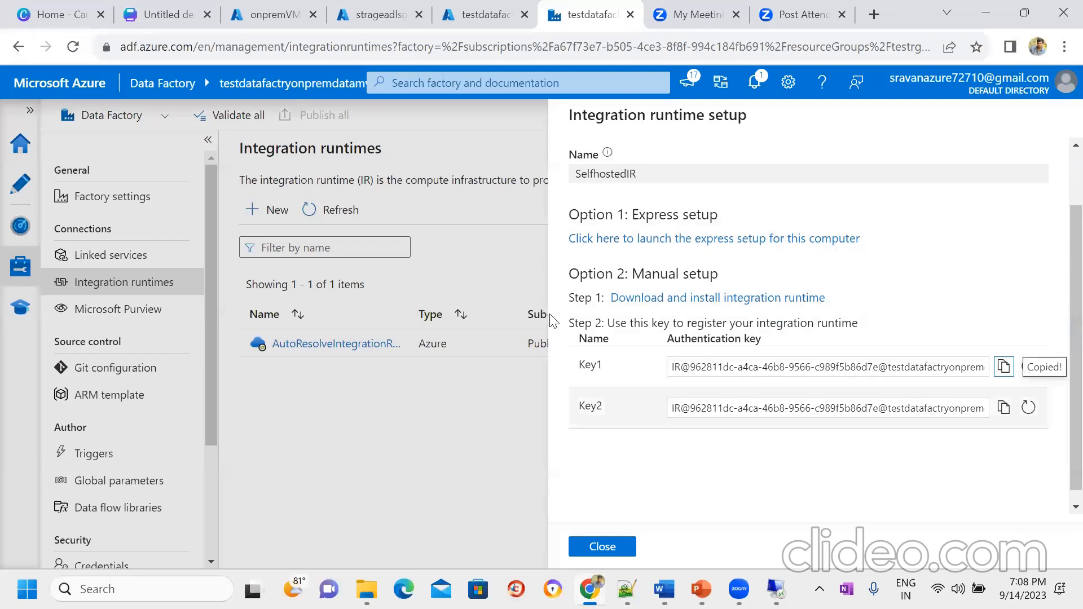
left_click(1003, 366)
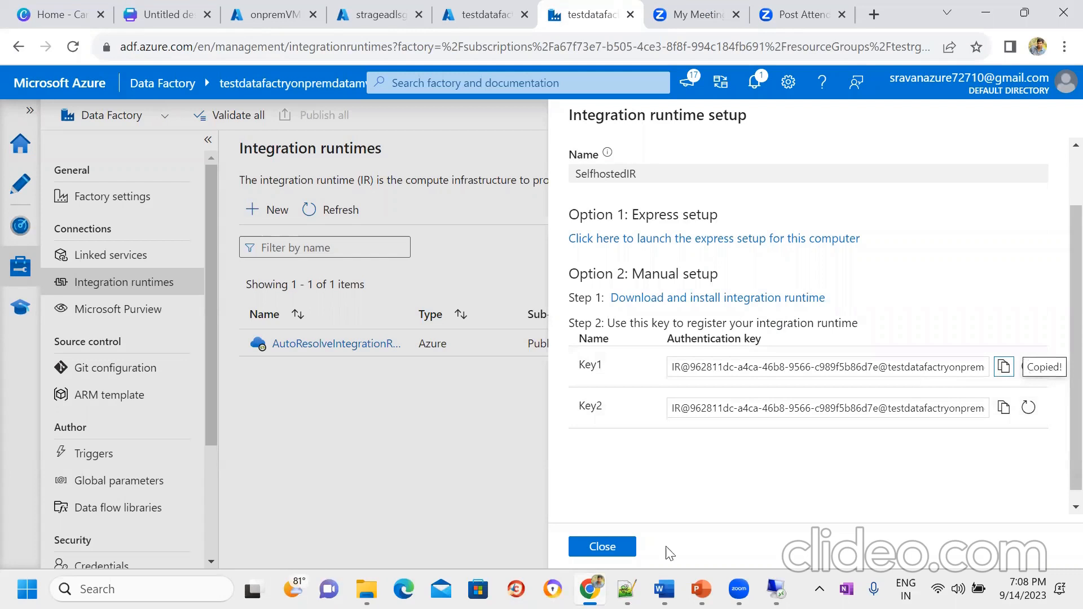
left_click(626, 549)
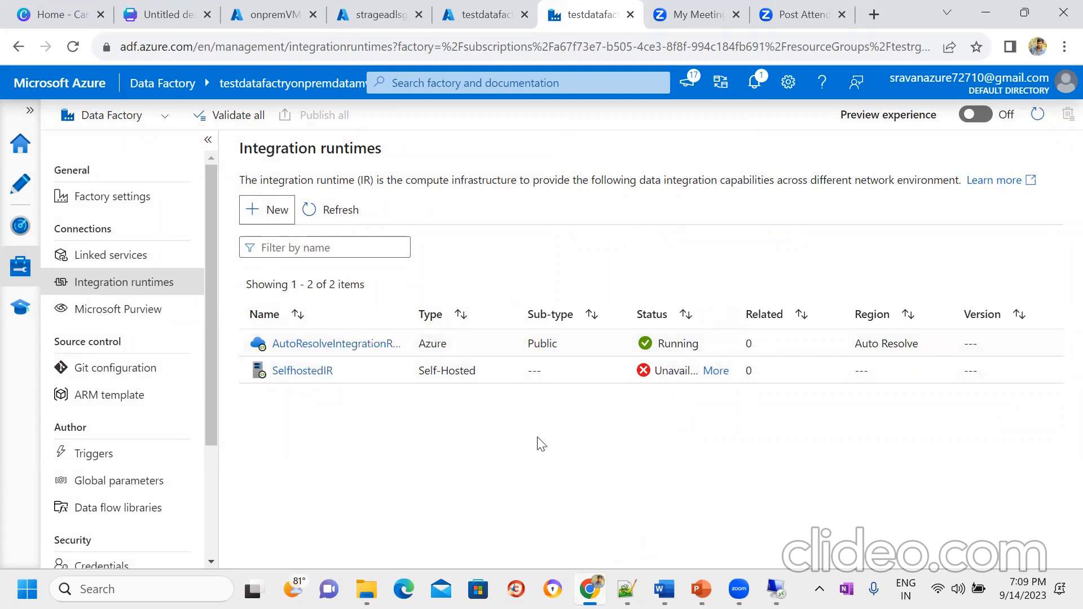
left_click(772, 590)
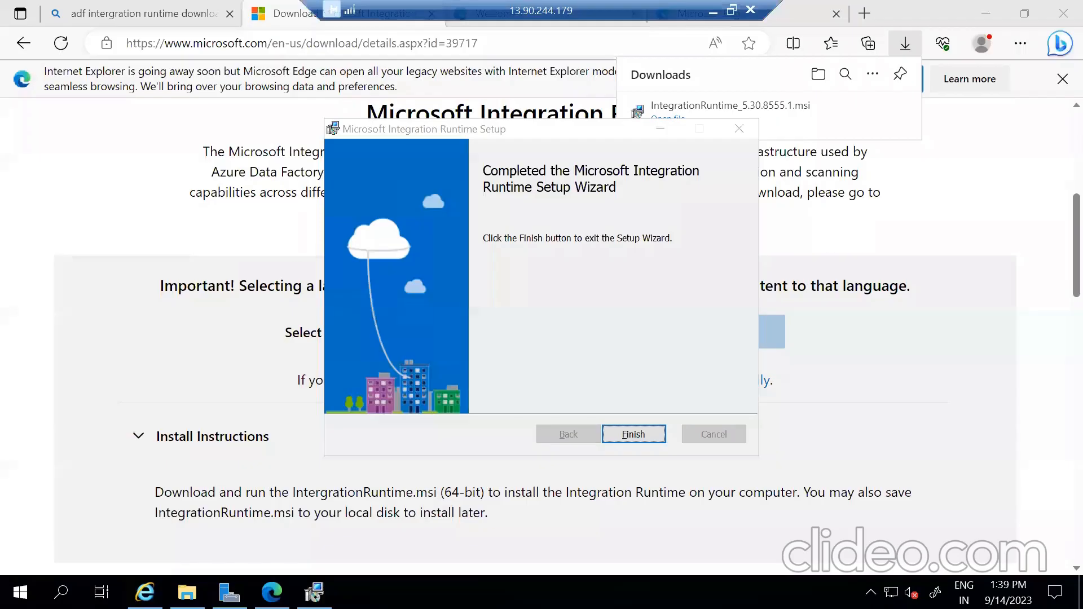
- Finish the setup wizard and register the runtime by pasting the authentication key, with onpremVM as the node name
left_click(634, 434)
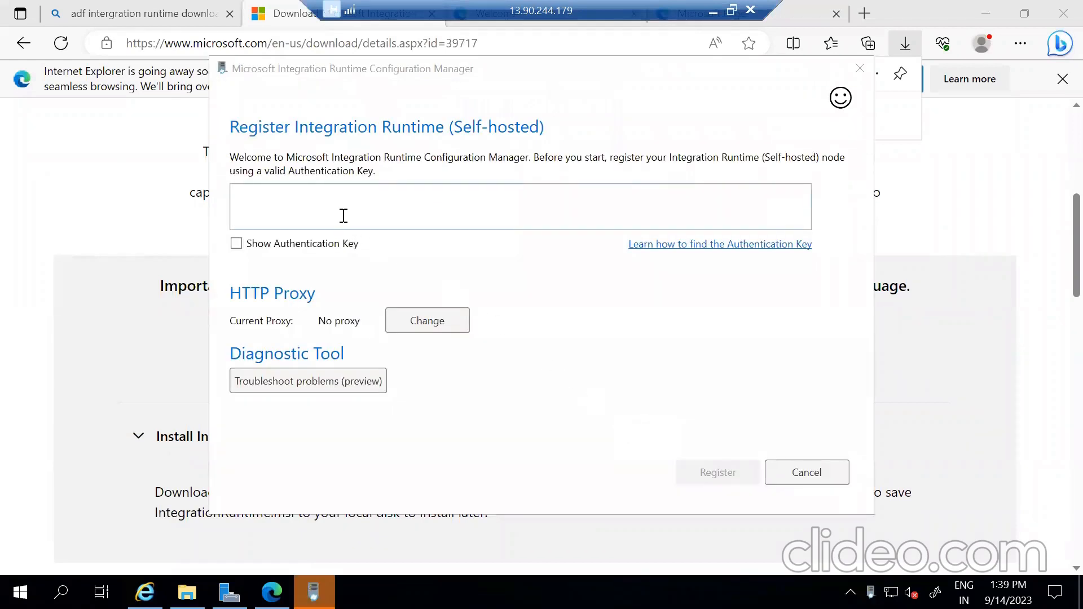
left_click(299, 193)
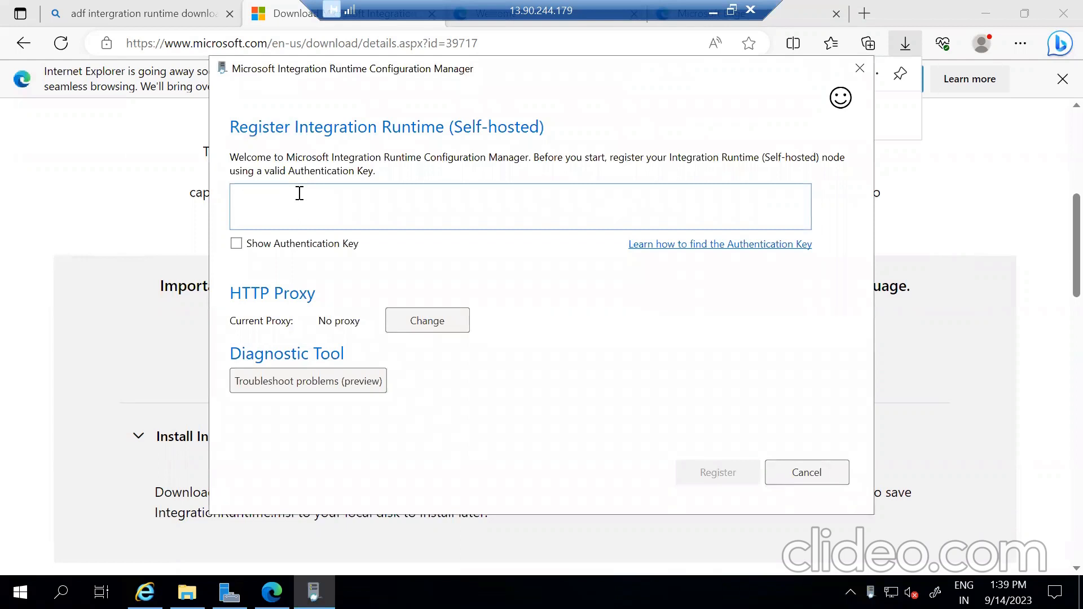
key("ctrl+v")
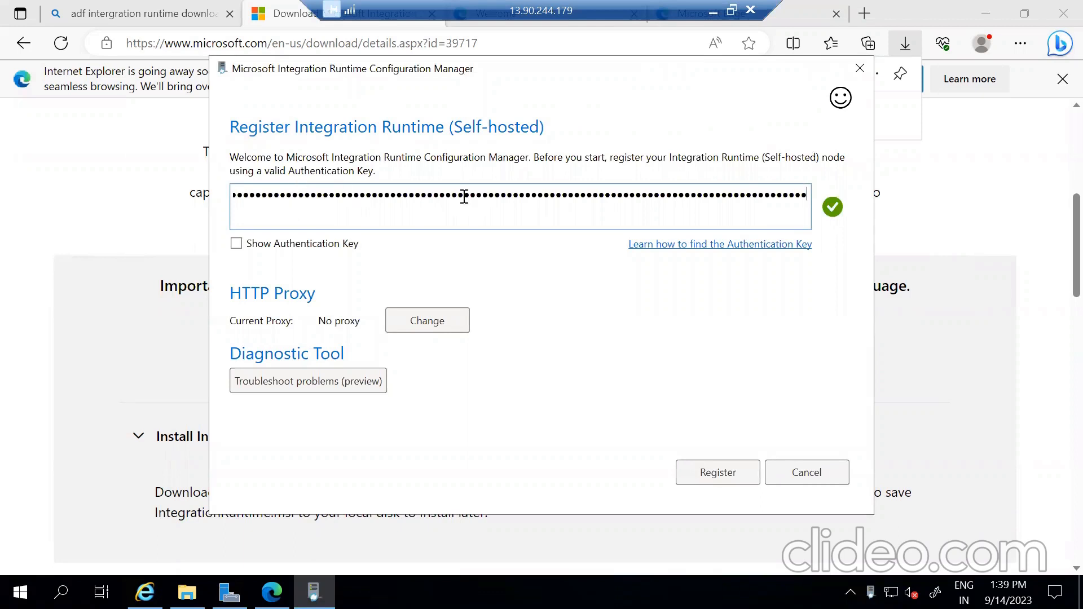
left_click(714, 469)
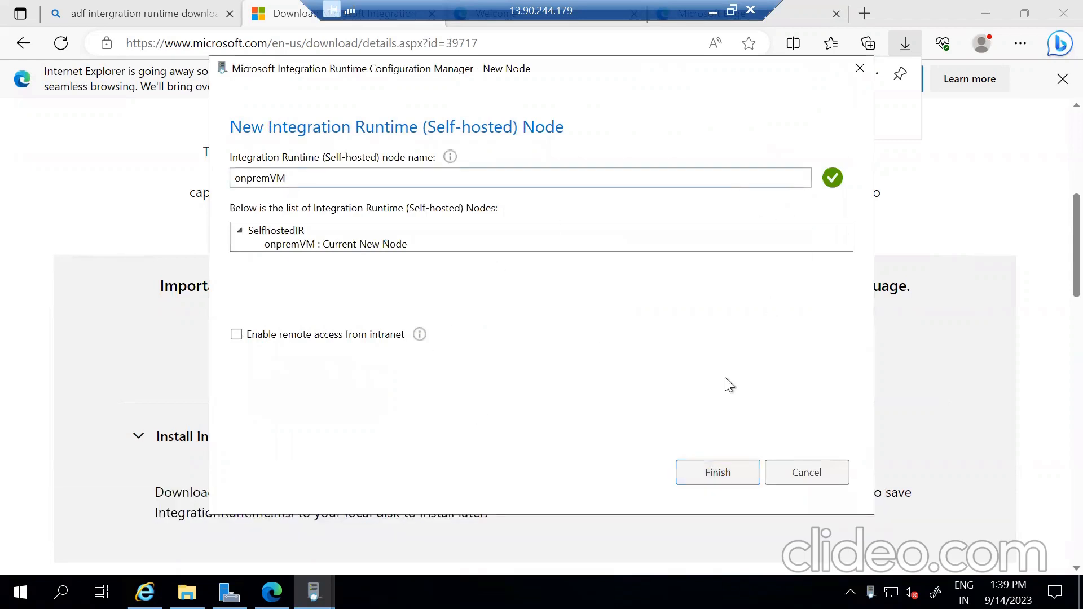
left_click(712, 472)
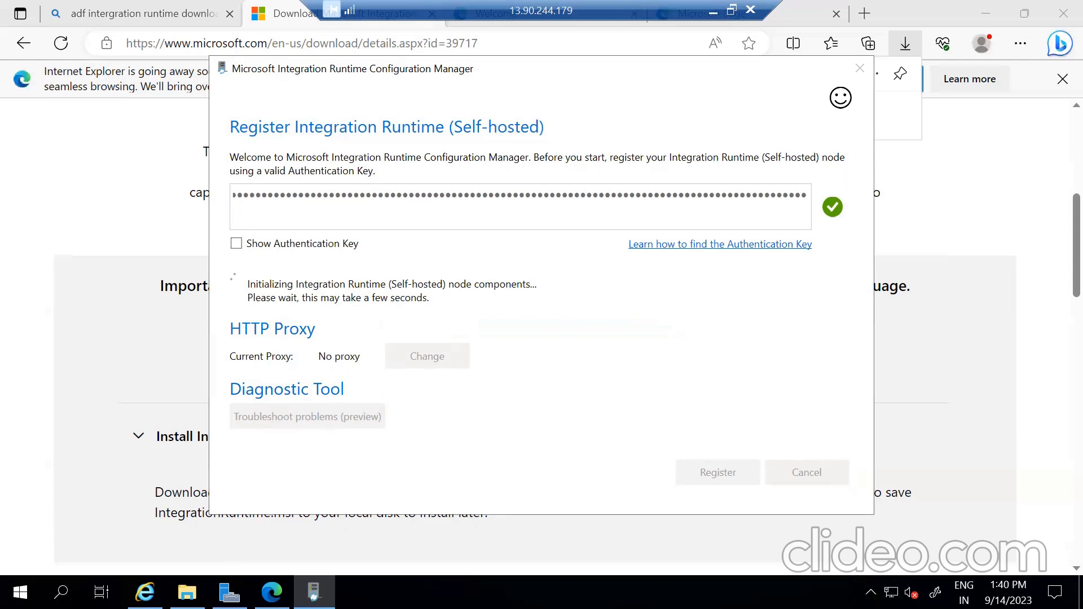
- Switch to File Explorer on the virtual machine and check the path of the Clientdata folder and its subfolders
left_click(186, 592)
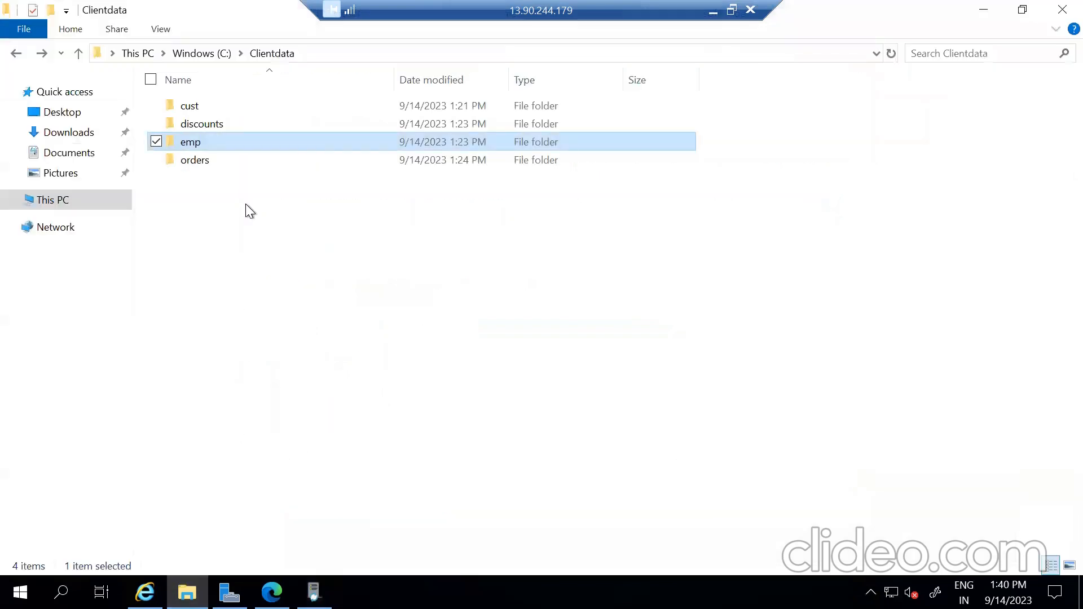
left_click(363, 55)
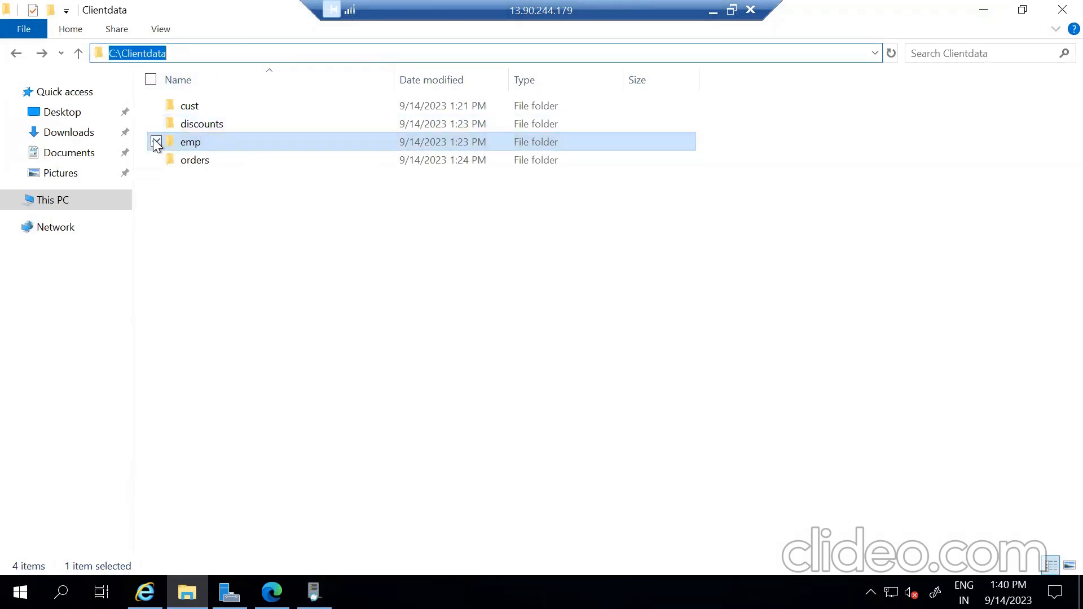
left_click(192, 232)
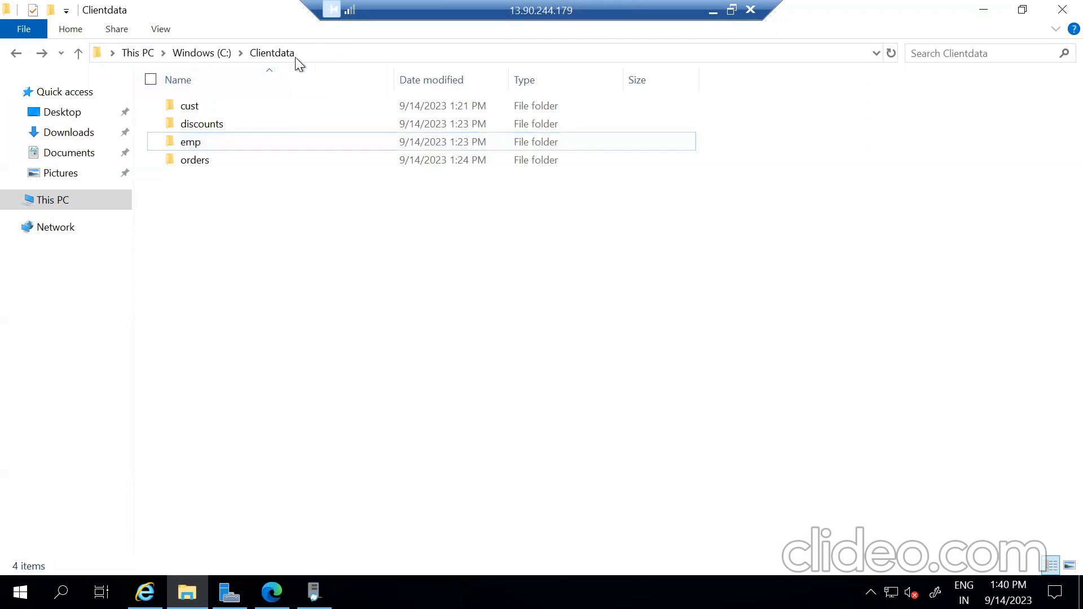
left_click(315, 55)
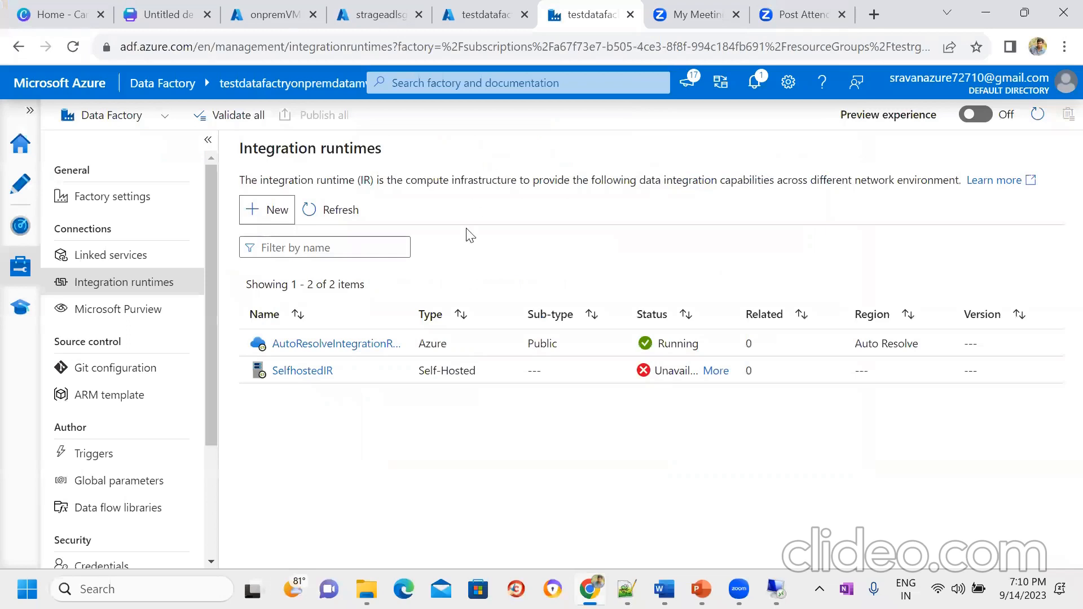
- Refresh the integration runtimes list in Data Factory Studio to check SelfhostedIR's status, and open the linked services list
left_click(346, 216)
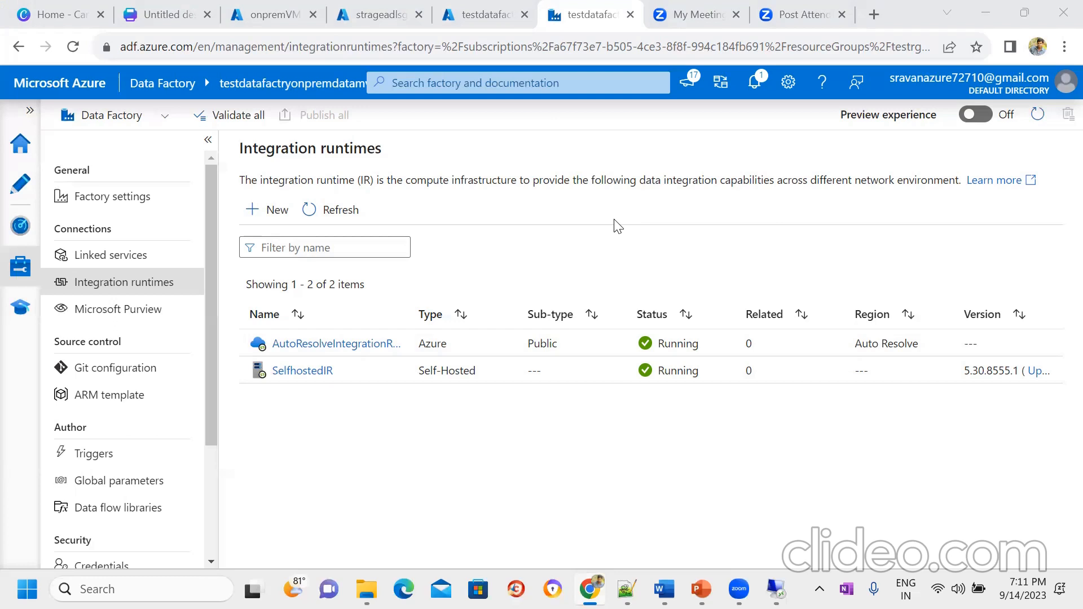
left_click(106, 258)
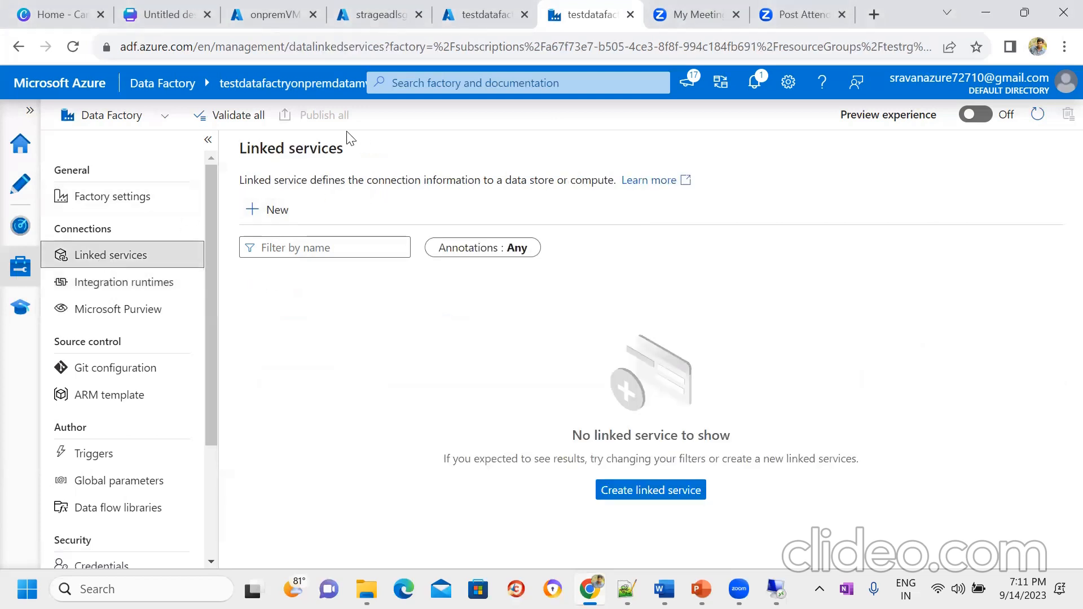
left_click_drag(243, 153, 361, 159)
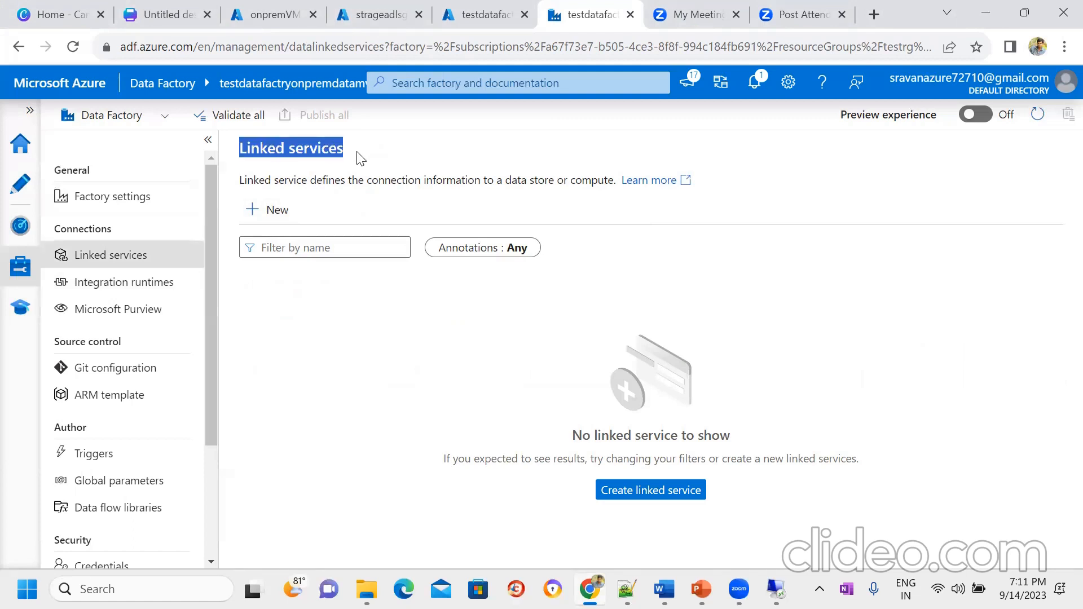
left_click(427, 166)
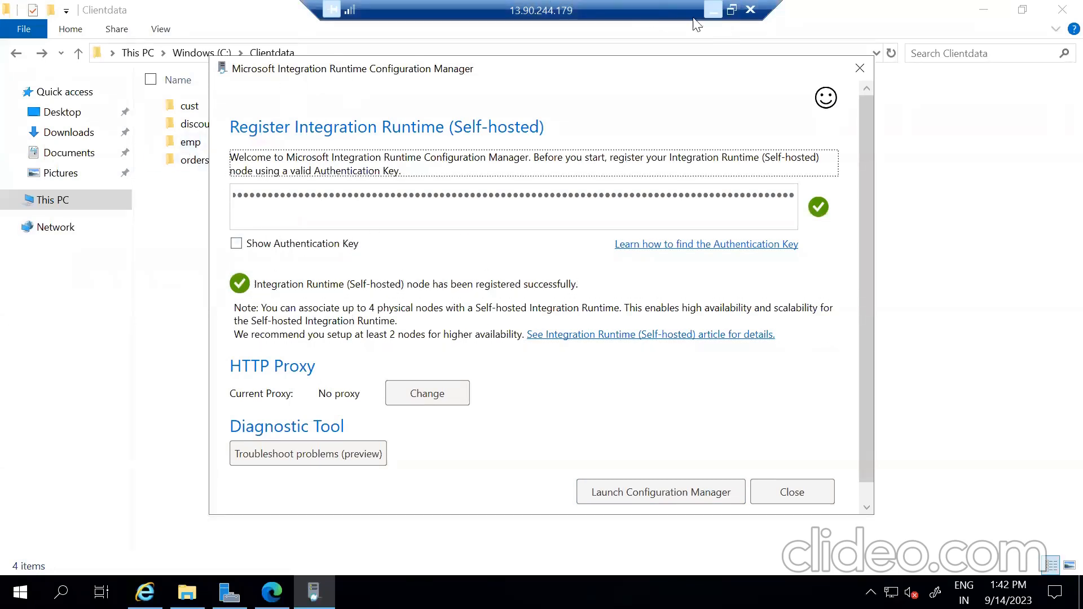
- Switch from the virtual machine to Data Factory Studio and start a new linked service of the File system type
left_click(713, 10)
left_click(259, 212)
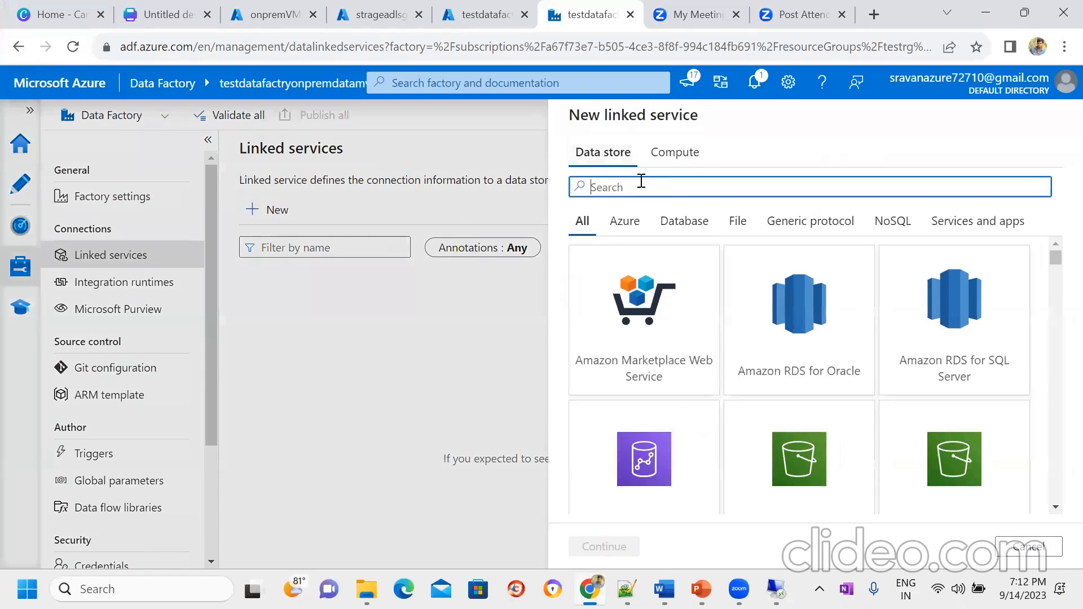
type("file")
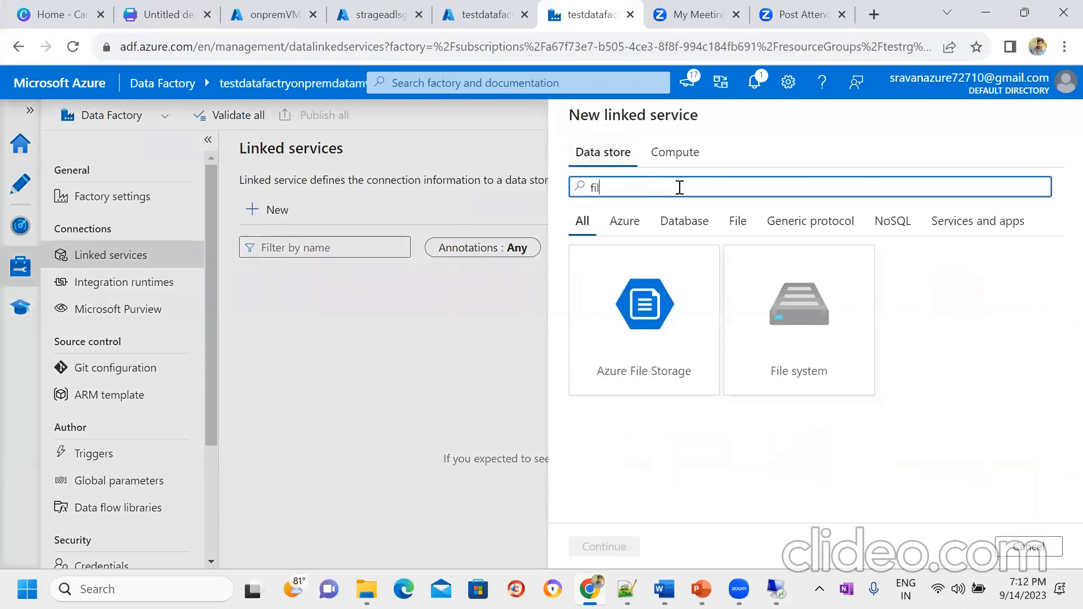
left_click(805, 335)
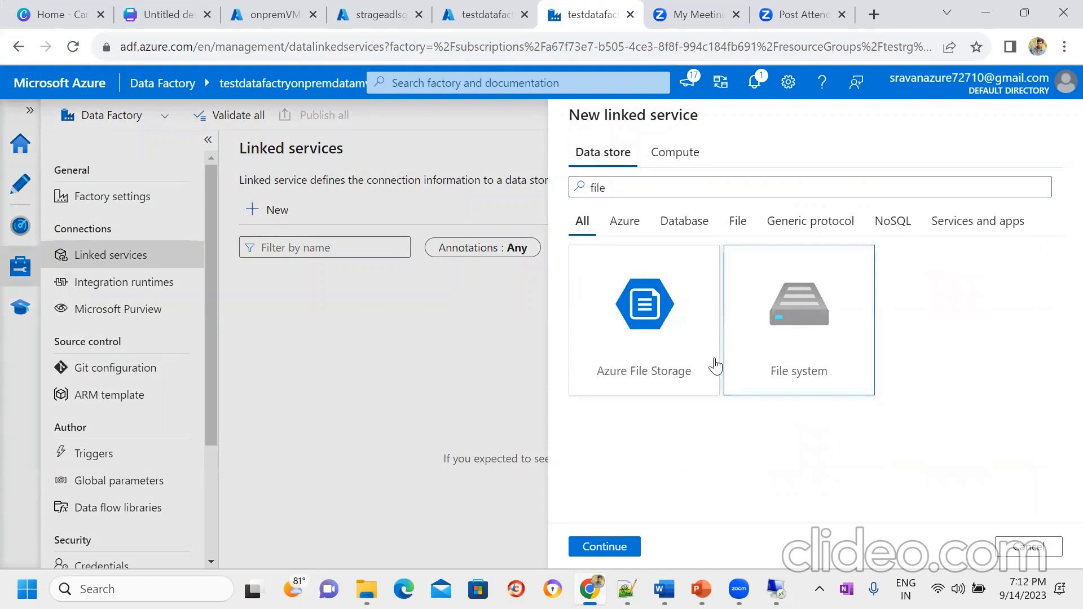
left_click(604, 546)
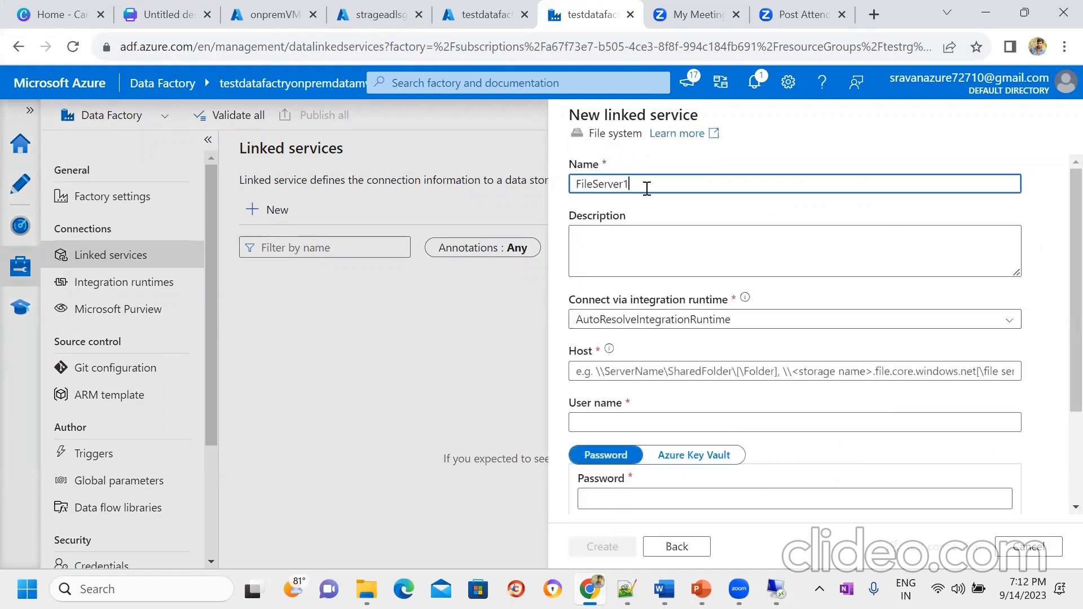
- Name the new File system linked service LS_Onprem_Source
key("ctrl+a")
key("BackSpace")
type("LS_Onprem_Fi")
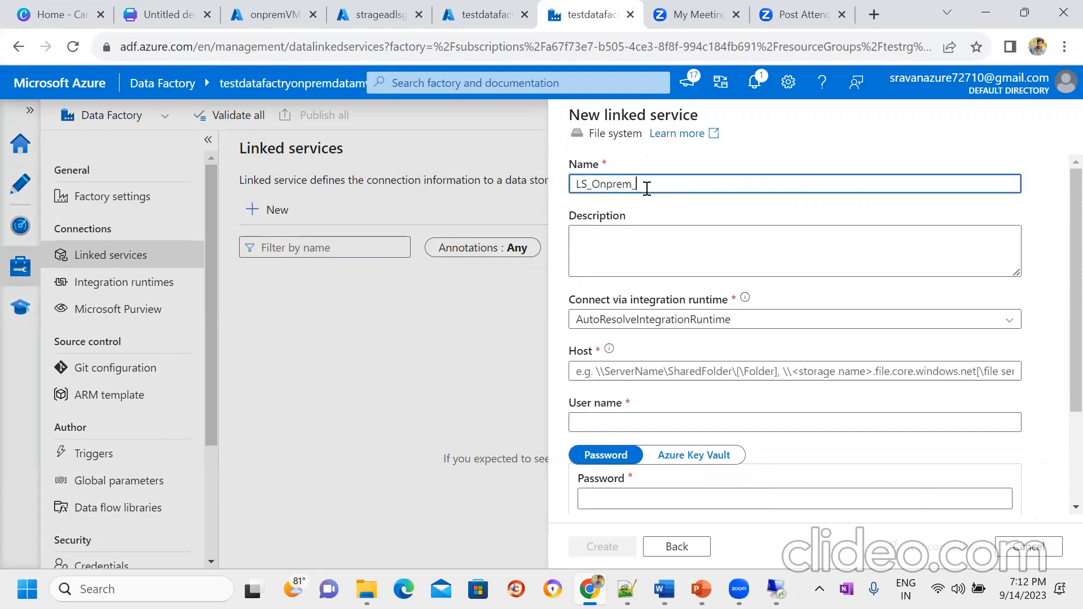
key("BackSpace")
key("BackSpace")
type("Sq")
type("rce")
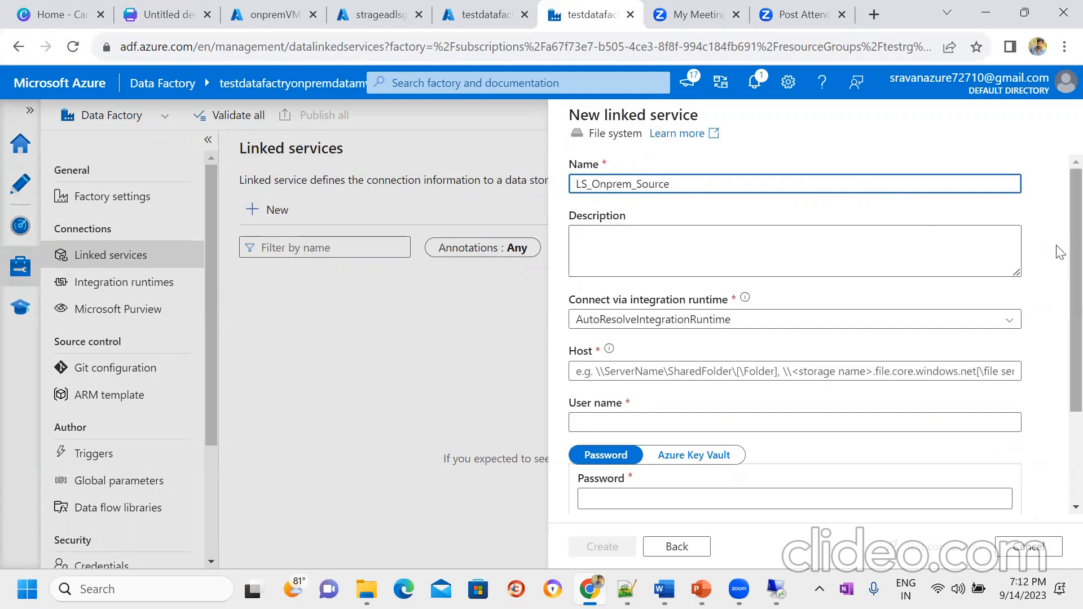
- Connect the linked service via the SelfhostedIR integration runtime and set its host to C:\Clientdata
scroll(659, 275, "down", 1)
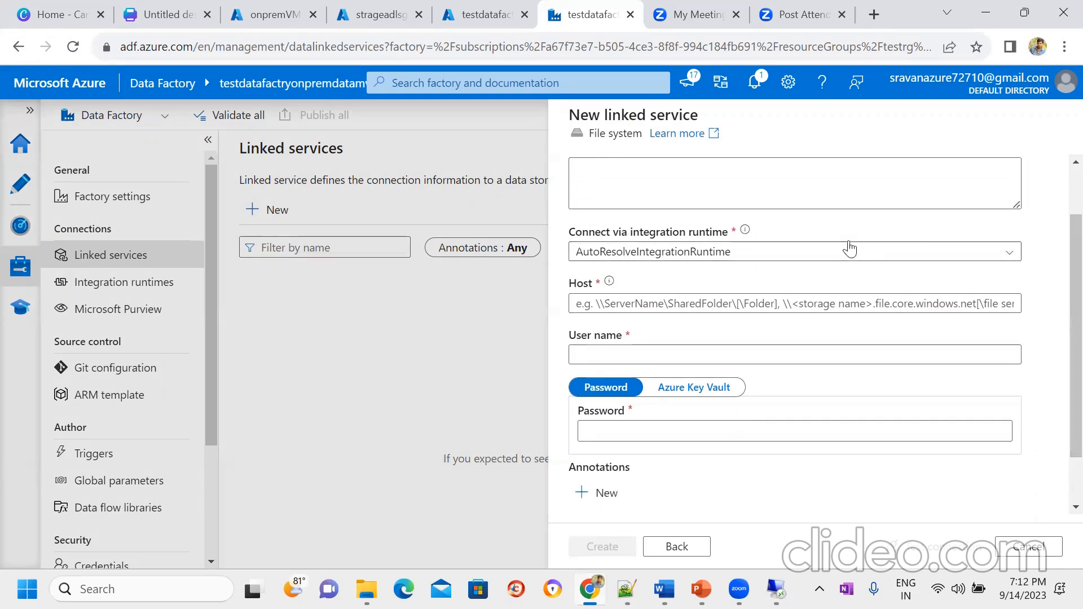
left_click(1014, 255)
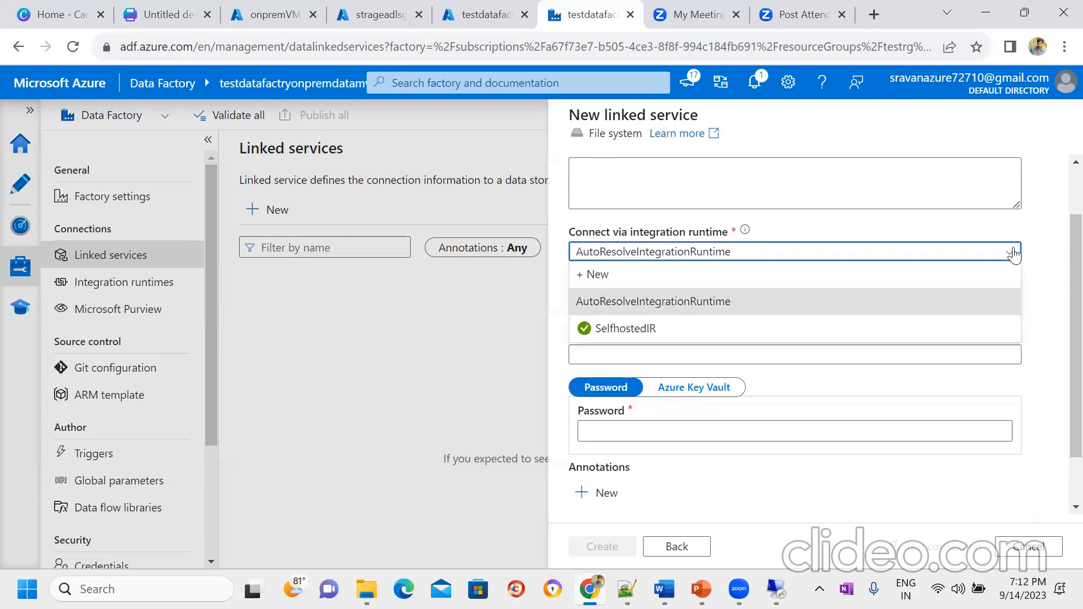
left_click(648, 328)
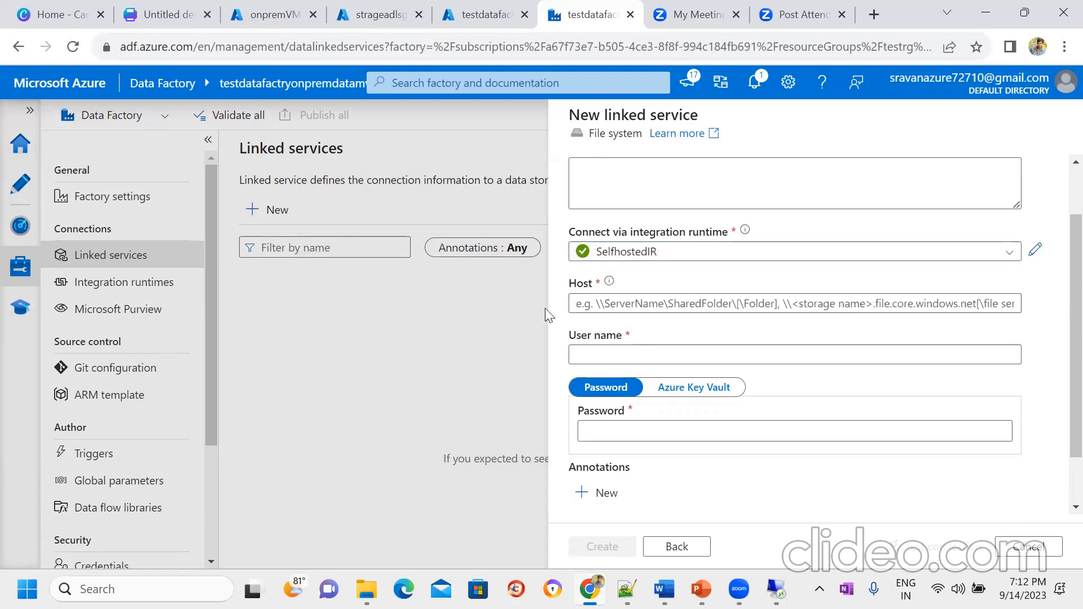
left_click(590, 303)
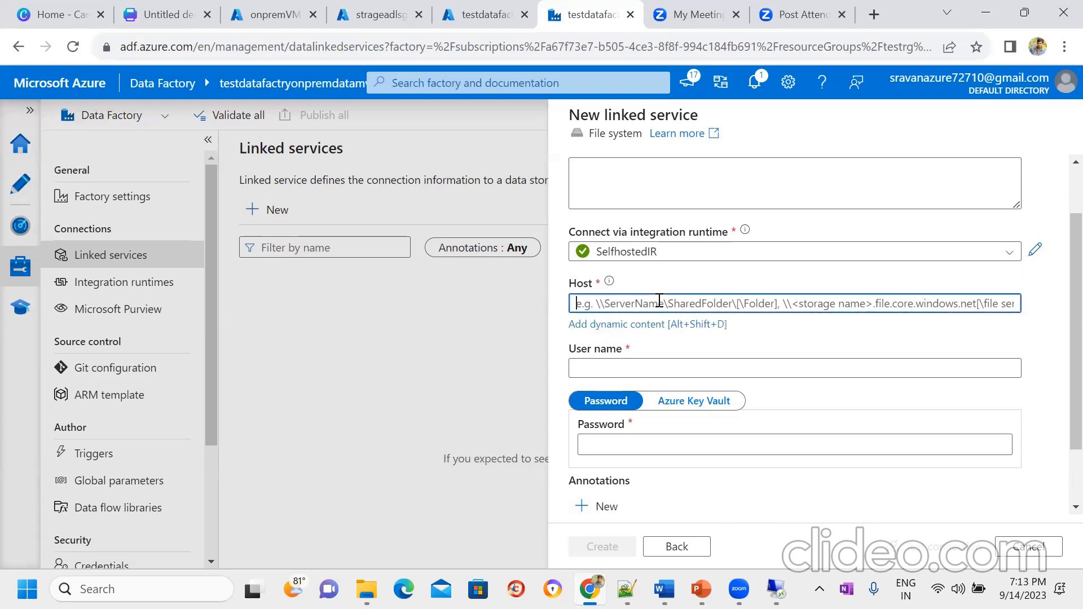
type("C:\\Clientdata")
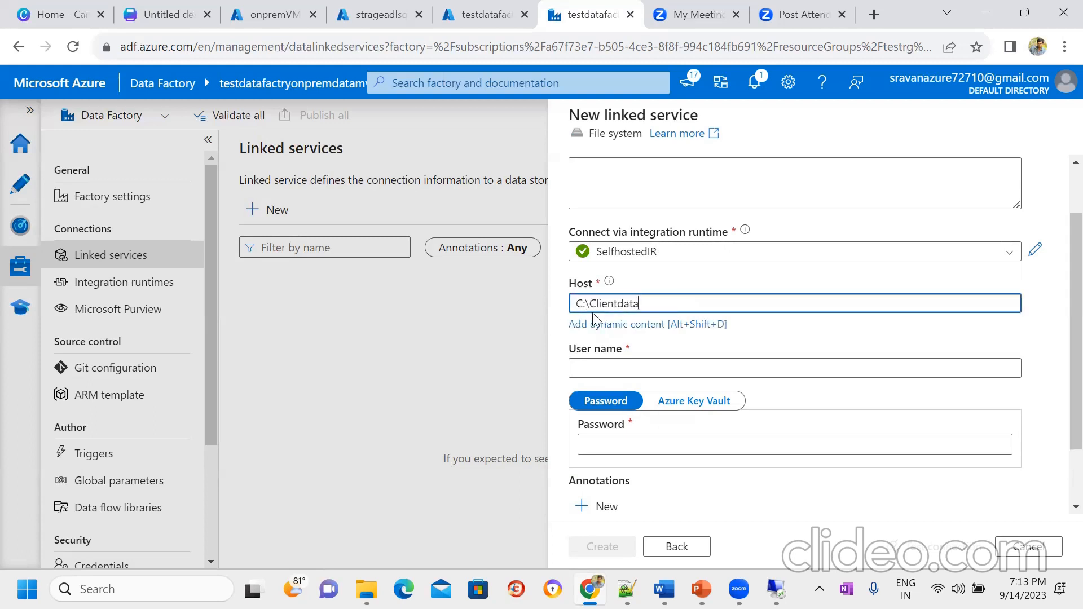
left_click(635, 218)
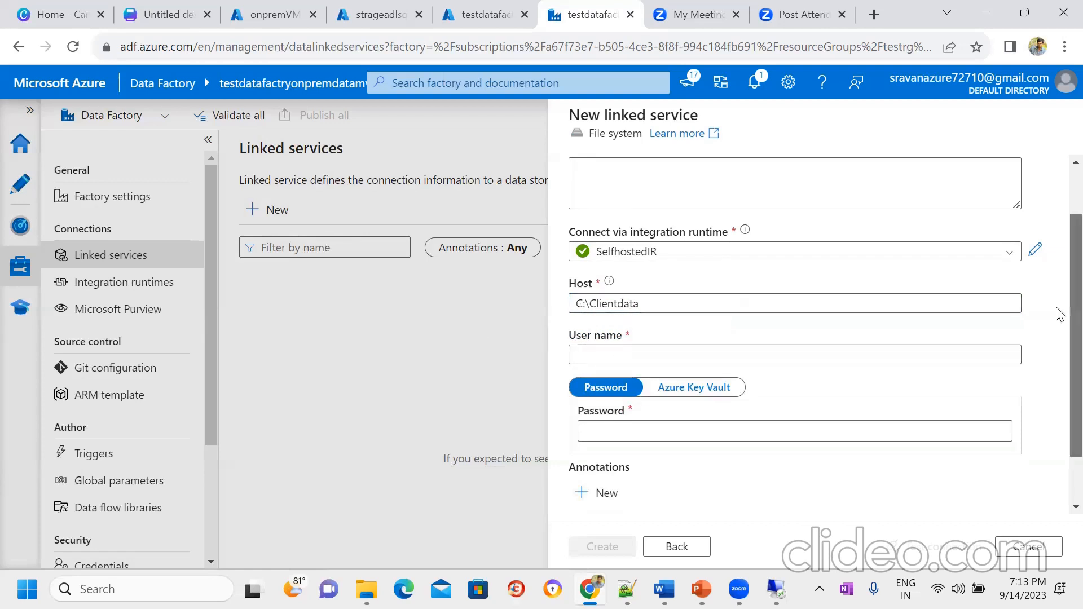
- Enter the virtual machine account's user name and password as the linked service credentials
scroll(1061, 383, "down", 1)
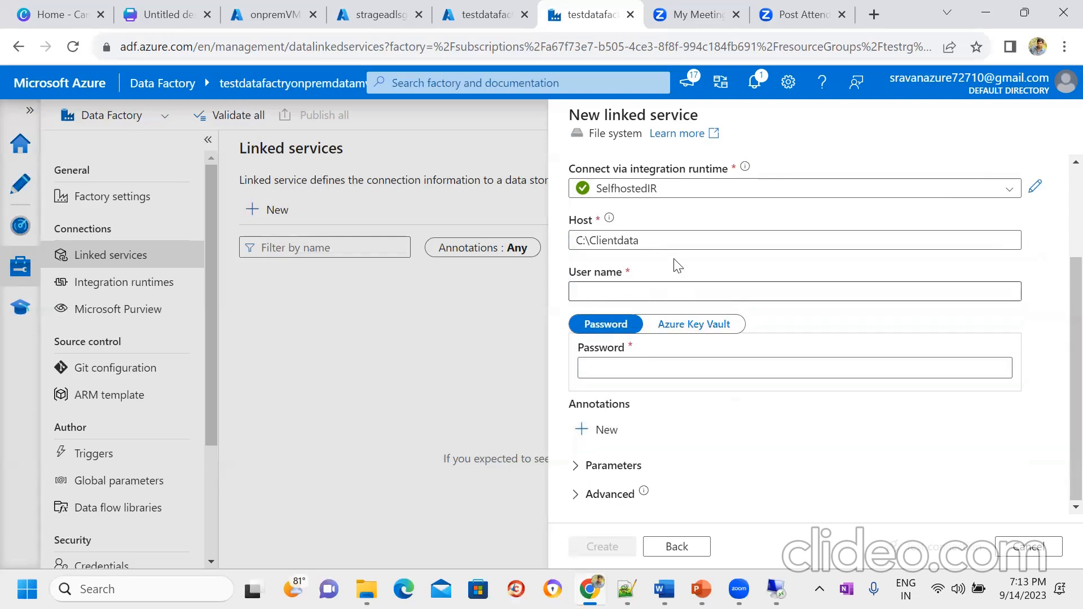
left_click(602, 292)
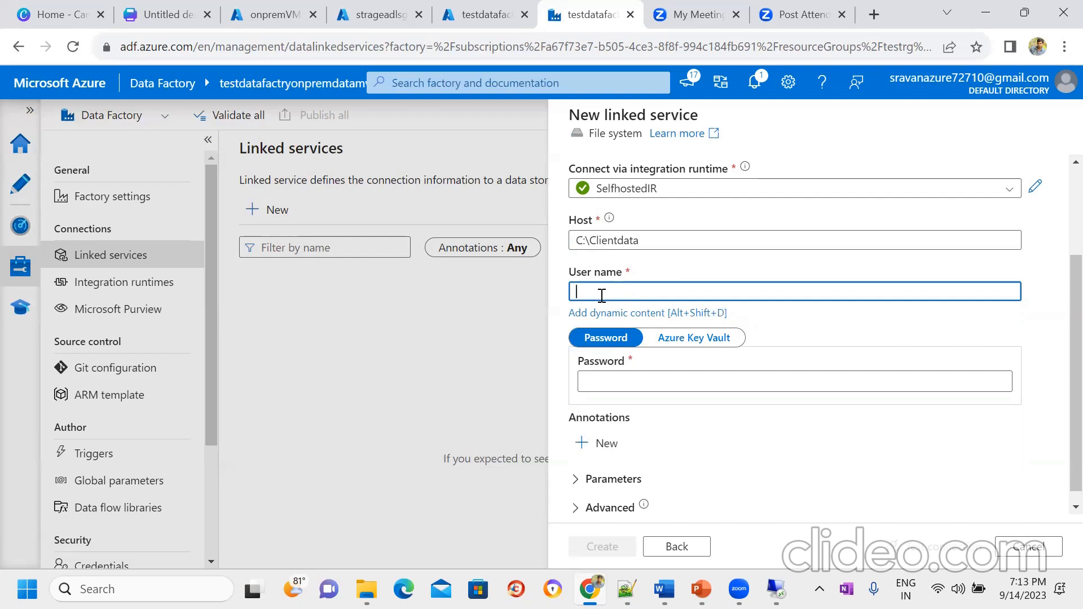
type("sravan")
left_click(607, 379)
type("*********")
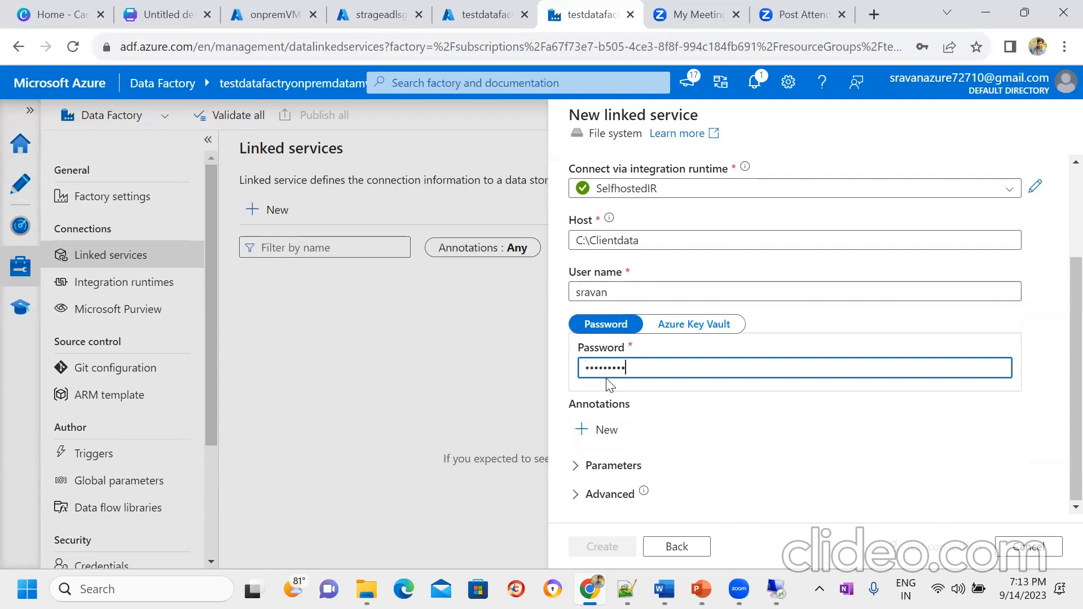
type("******")
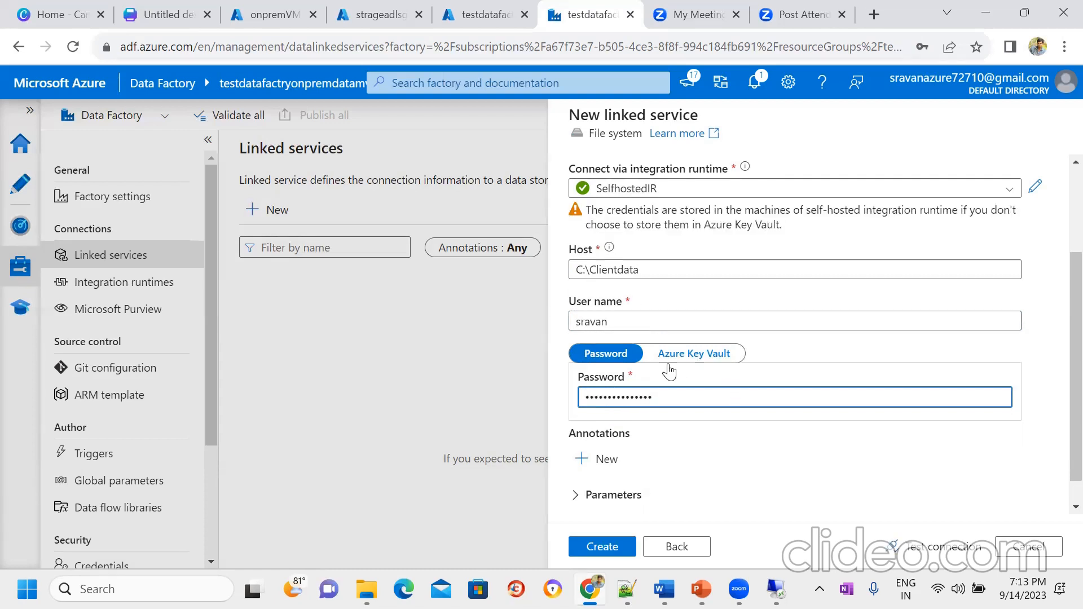
left_click(689, 432)
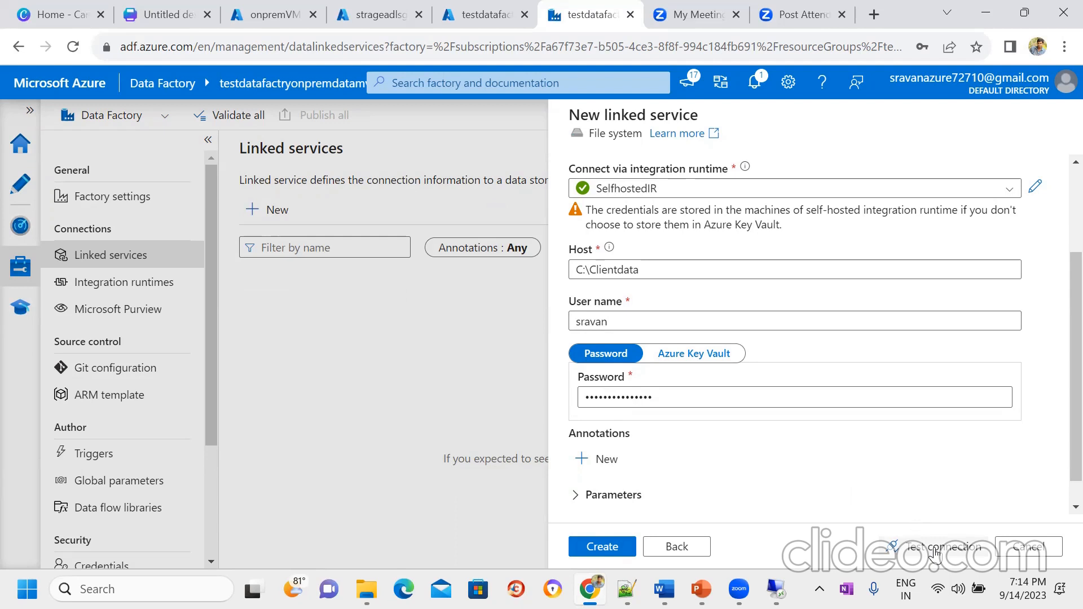
- Test the linked service's connection, read the details of the connection error, and close them
left_click(962, 550)
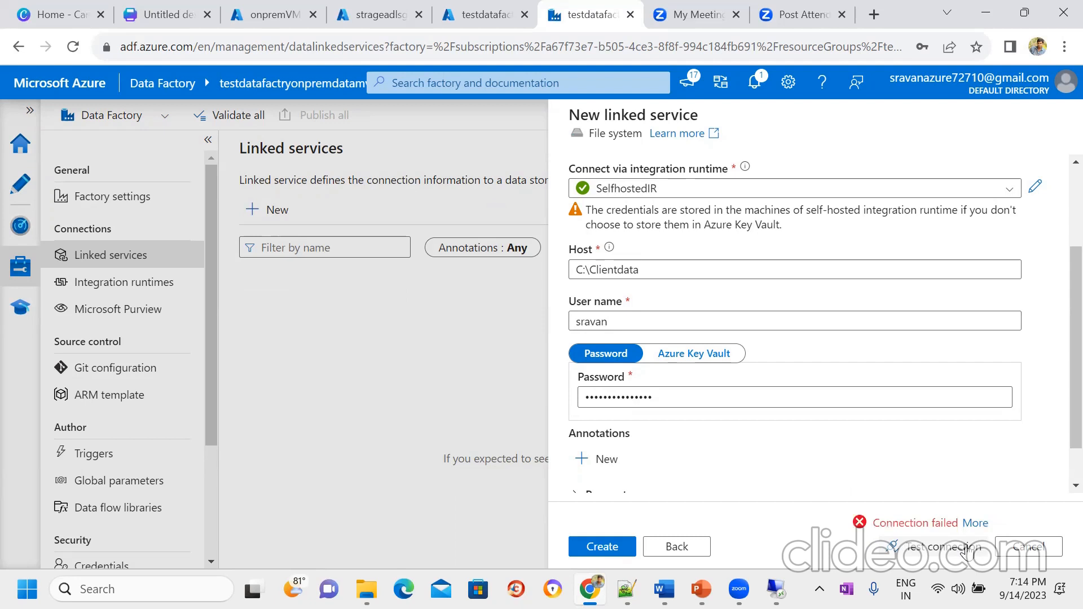
left_click(977, 524)
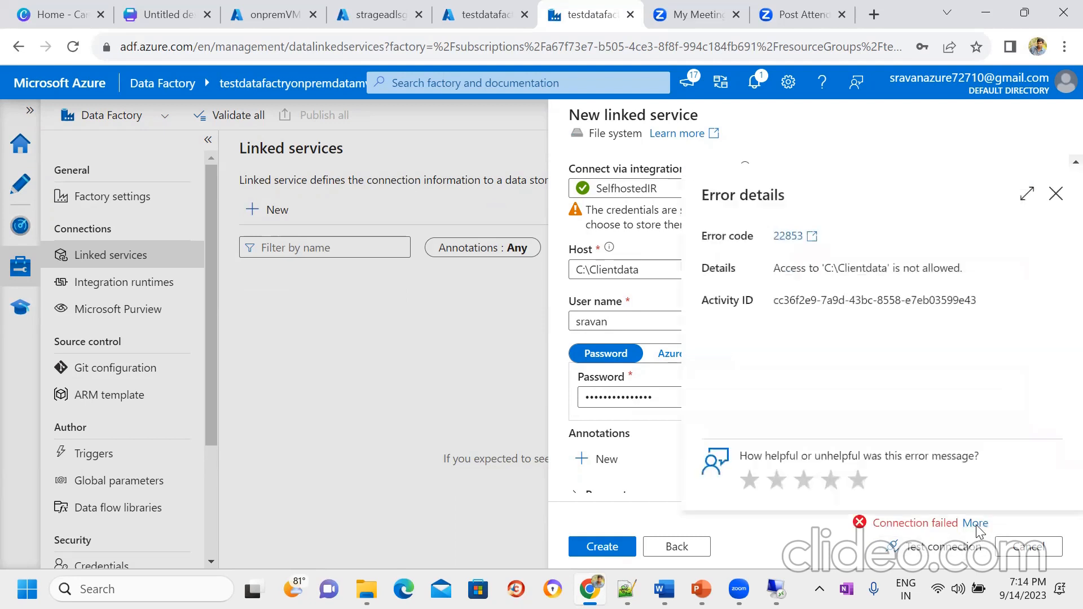
left_click_drag(773, 269, 961, 273)
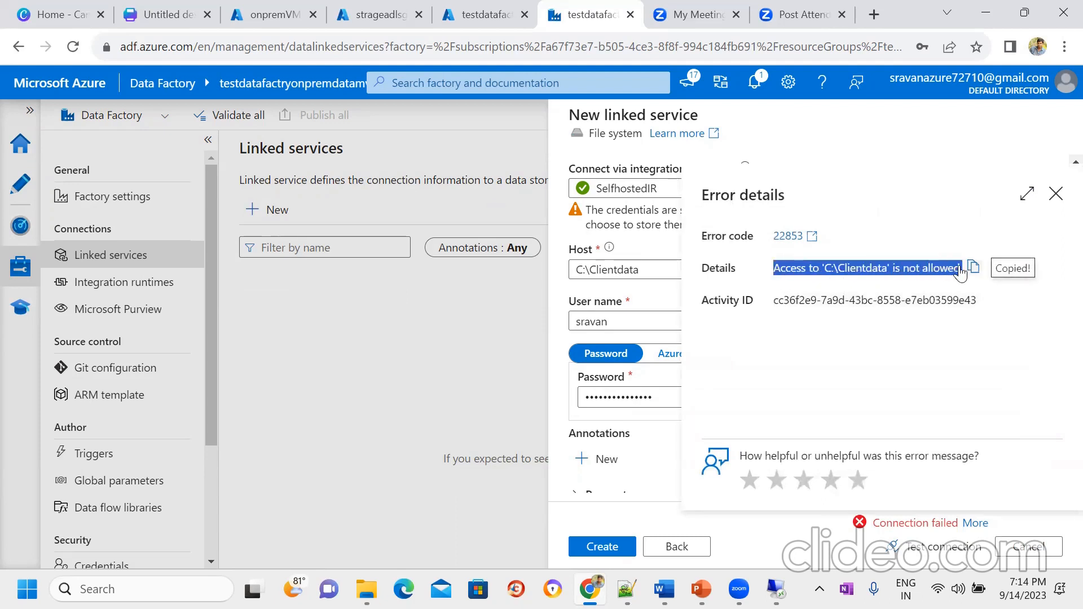
left_click(956, 268)
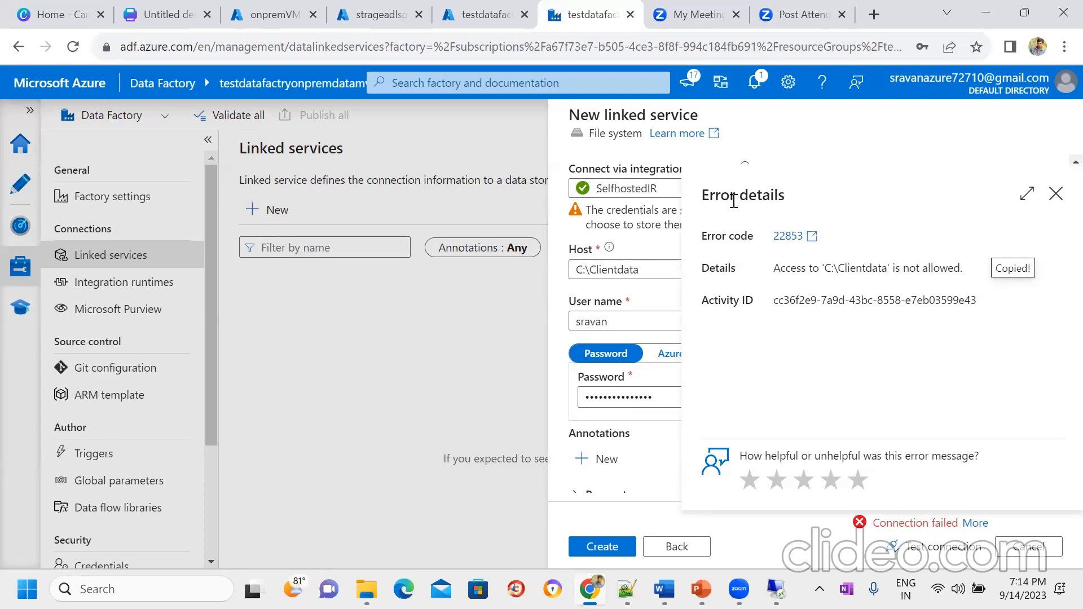
left_click(1055, 194)
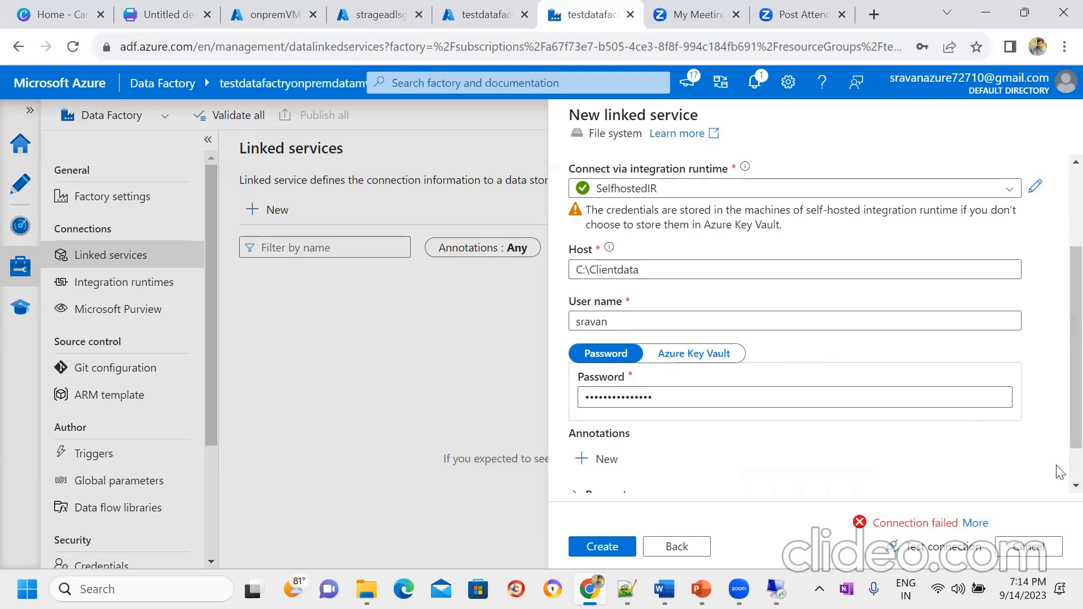
scroll(1060, 462, "down", 2)
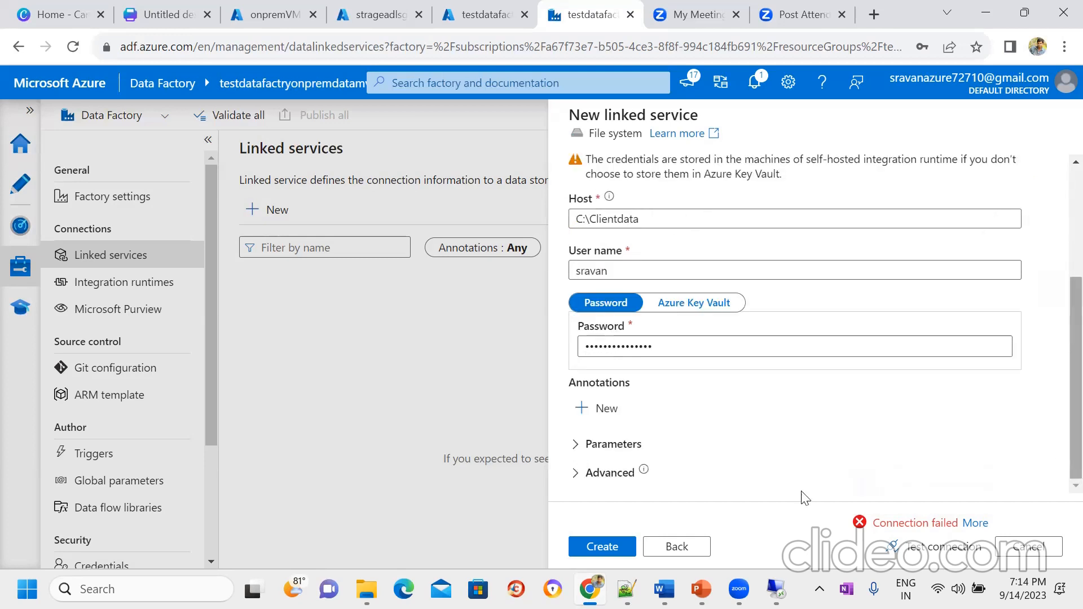
- Switch to the virtual machine, find Windows PowerShell, run it as administrator and maximize its window
left_click(775, 588)
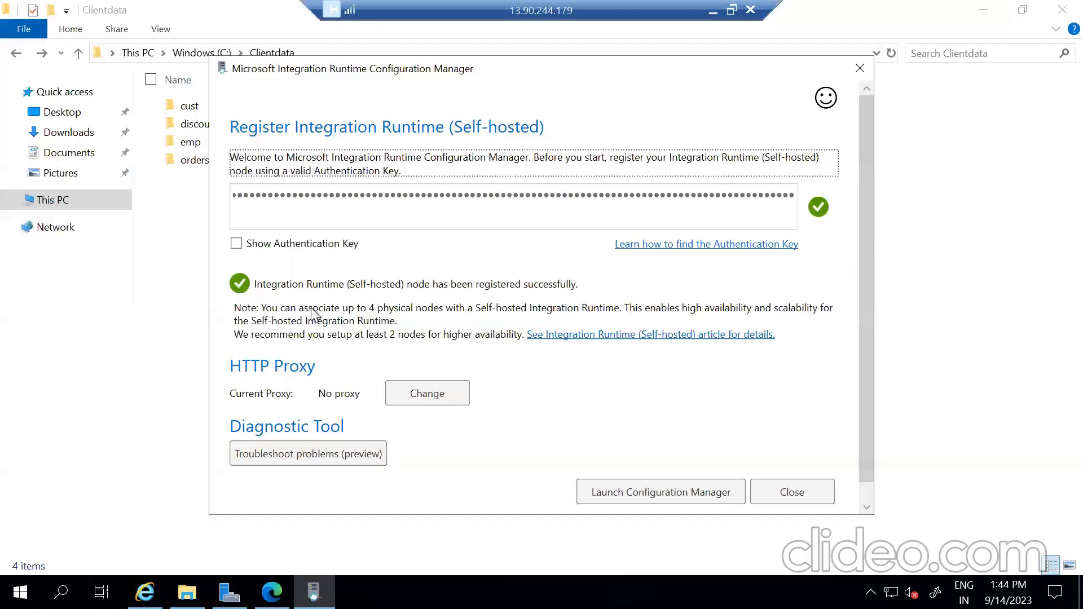
left_click(61, 593)
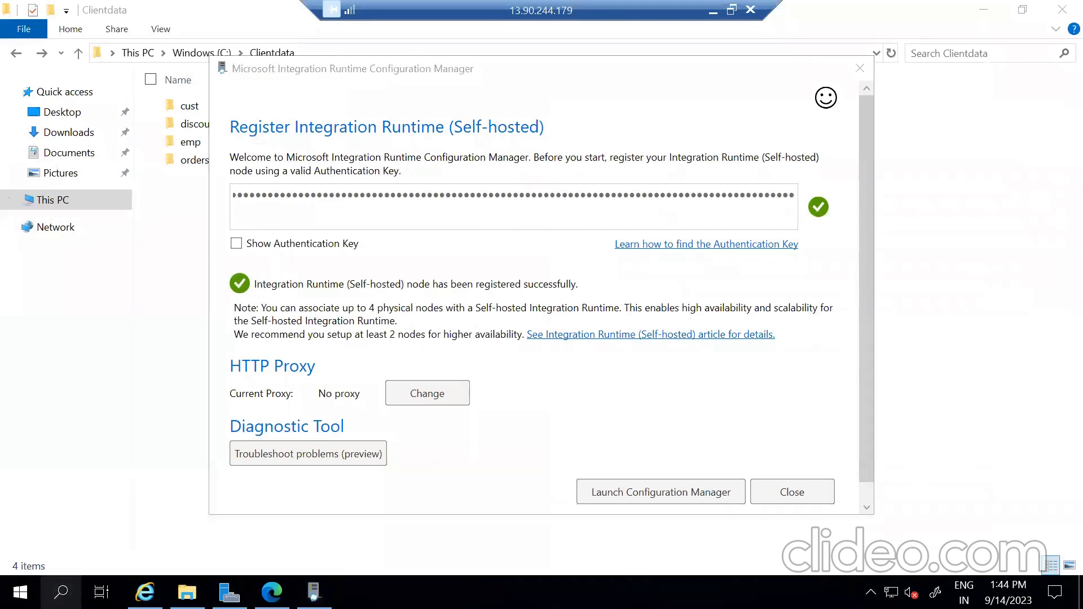
type("p")
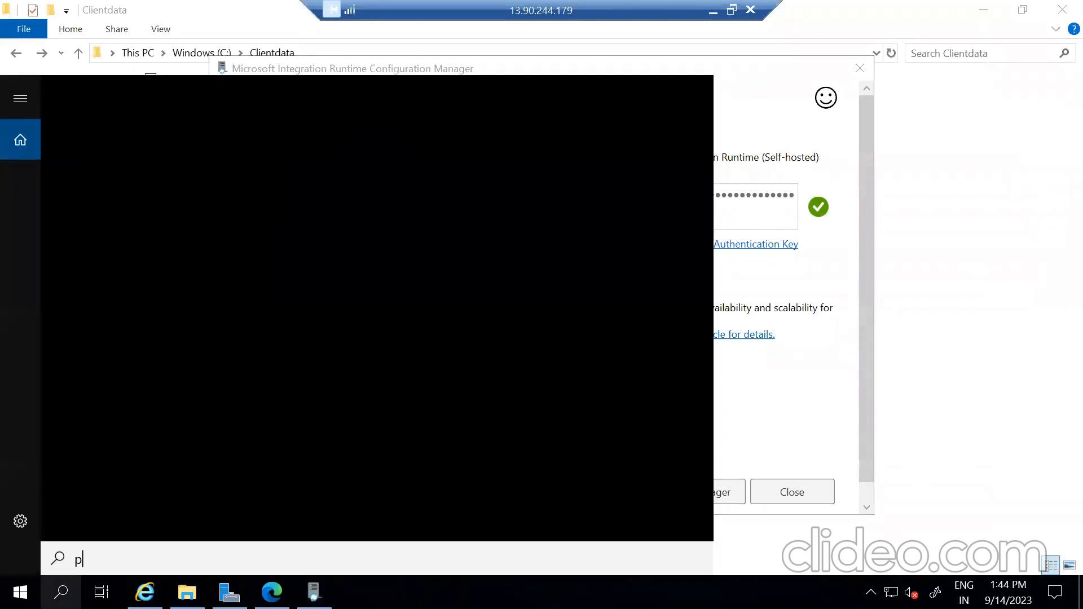
type("owershe")
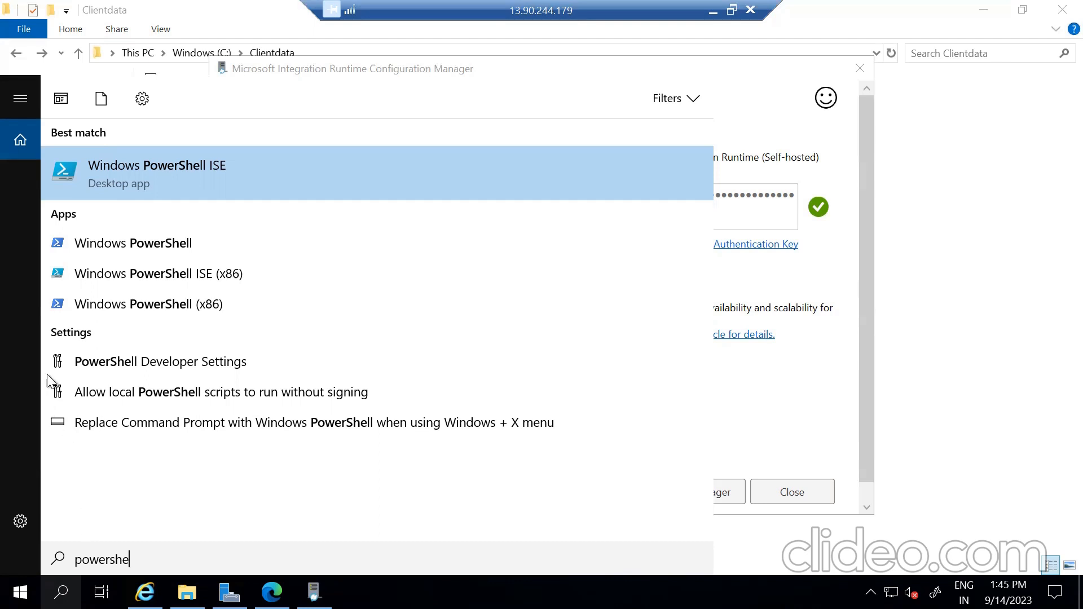
right_click(118, 248)
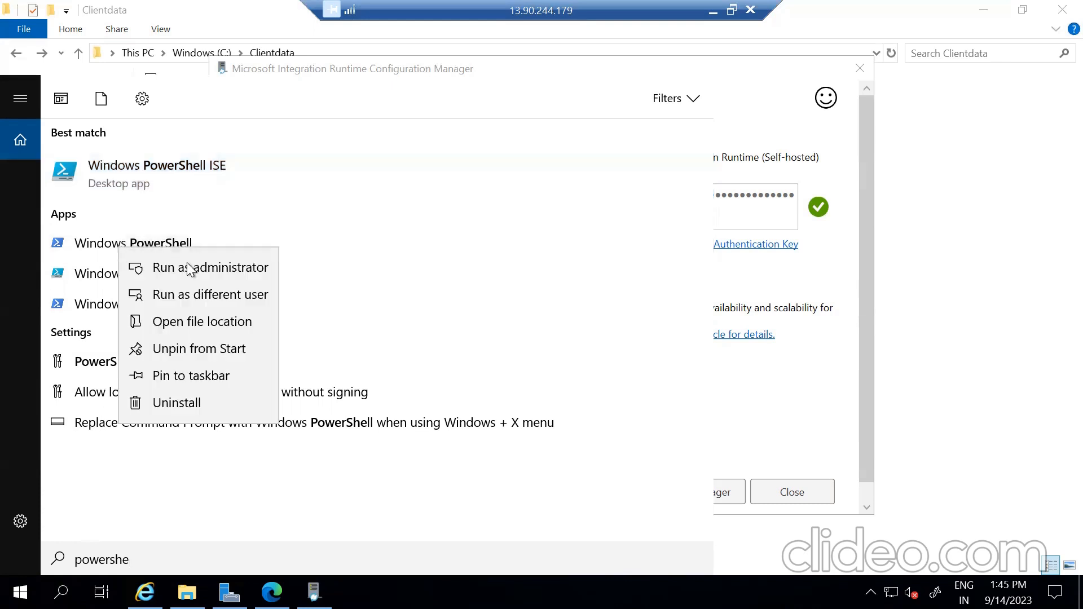
left_click(190, 265)
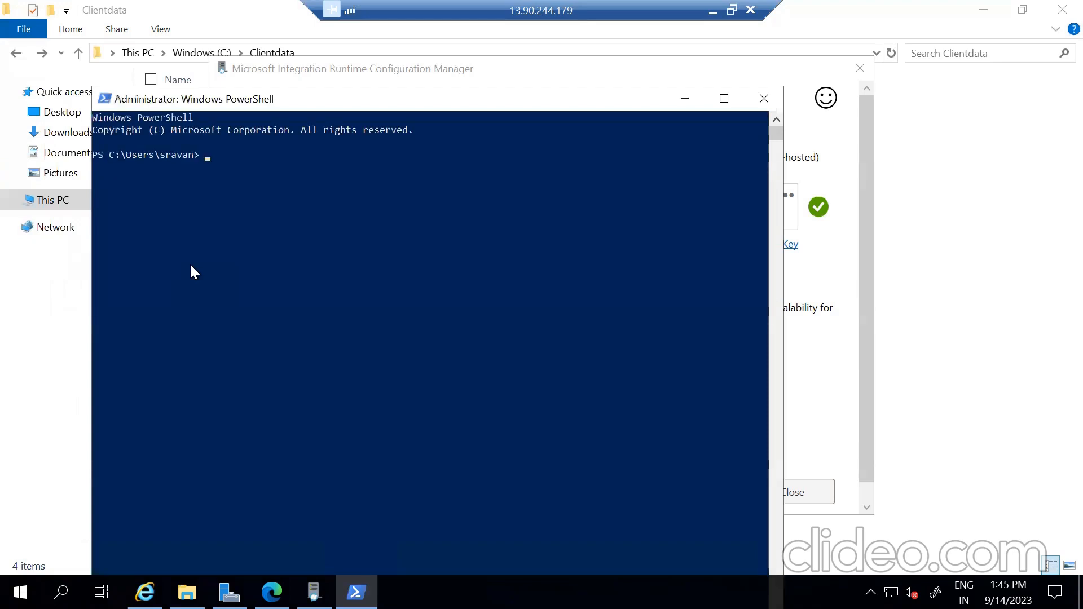
left_click(230, 190)
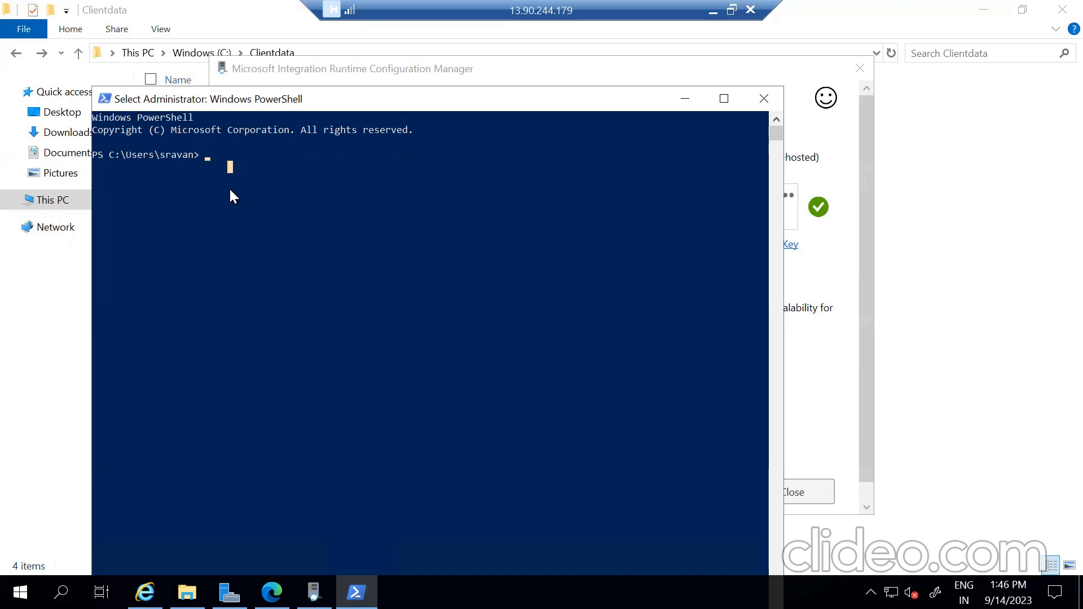
left_click(724, 98)
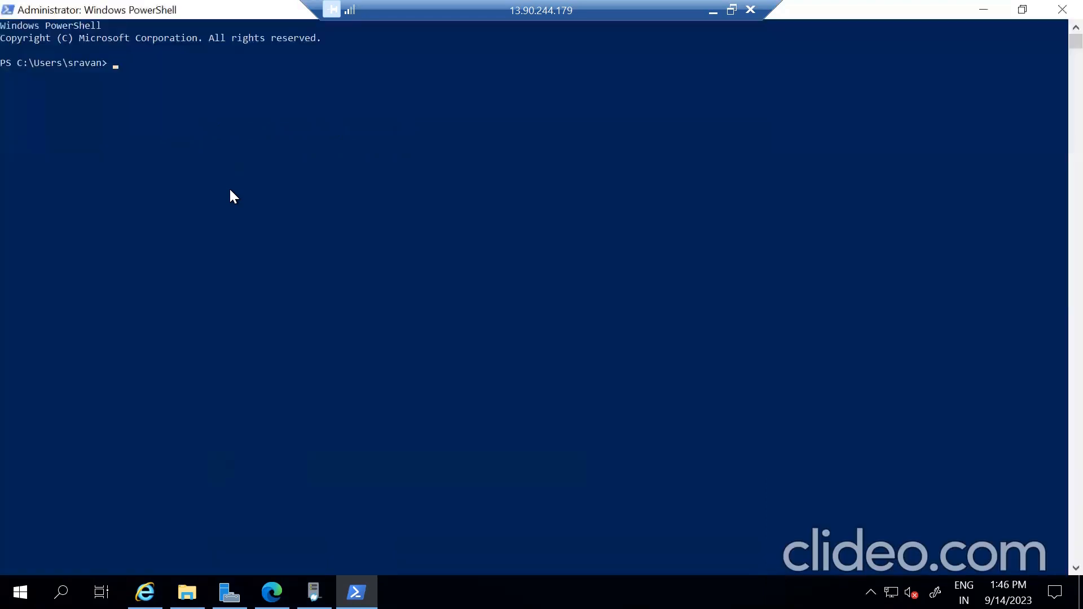
- Browse in File Explorer to C:\Program Files\Microsoft Integration Runtime\5.0\Shared
left_click(186, 592)
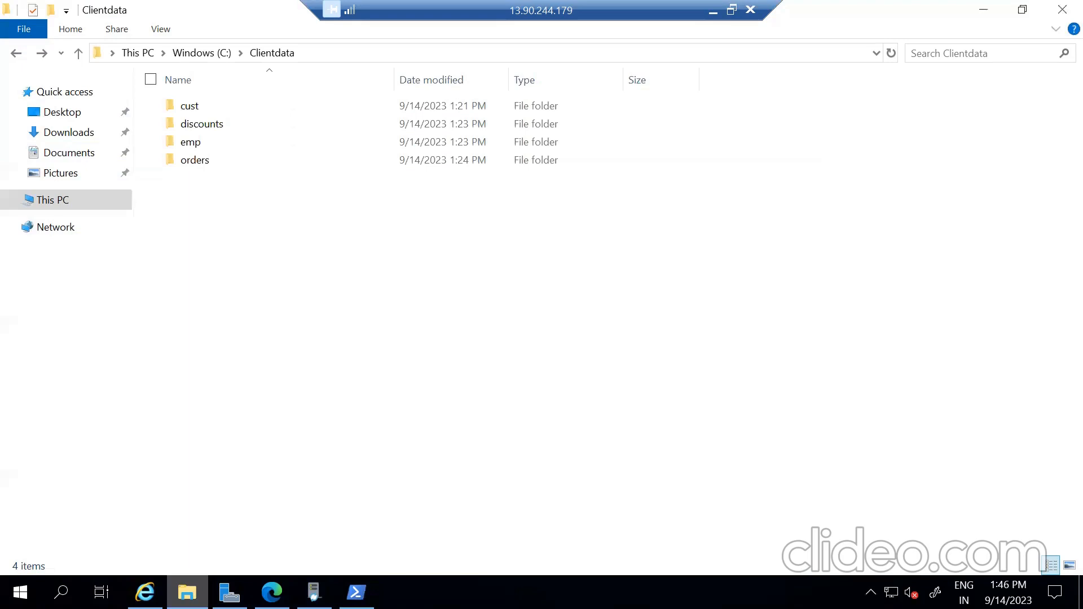
left_click(42, 202)
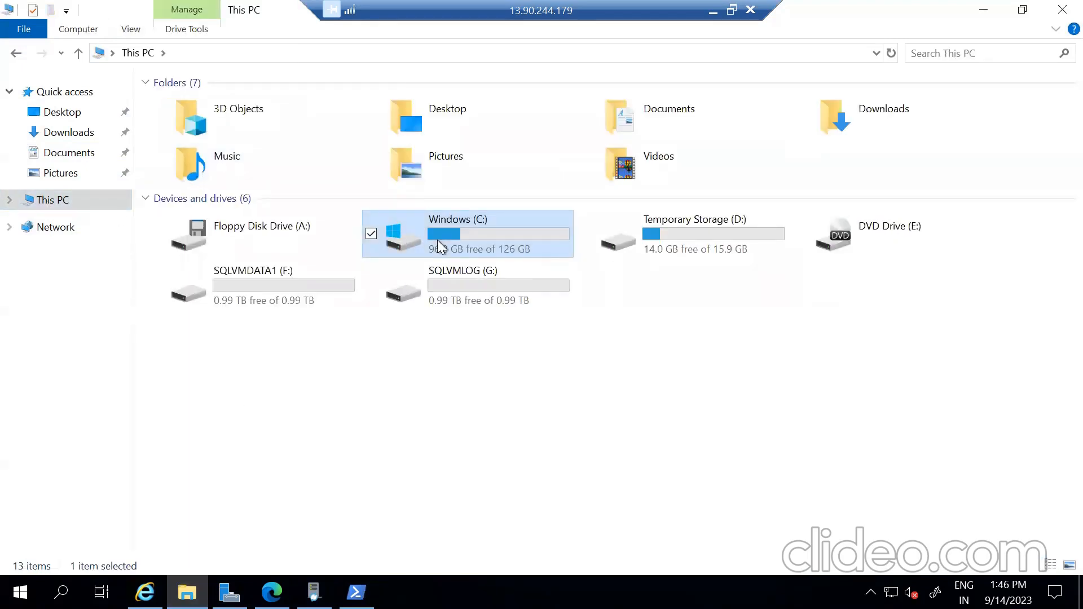
double_click(437, 239)
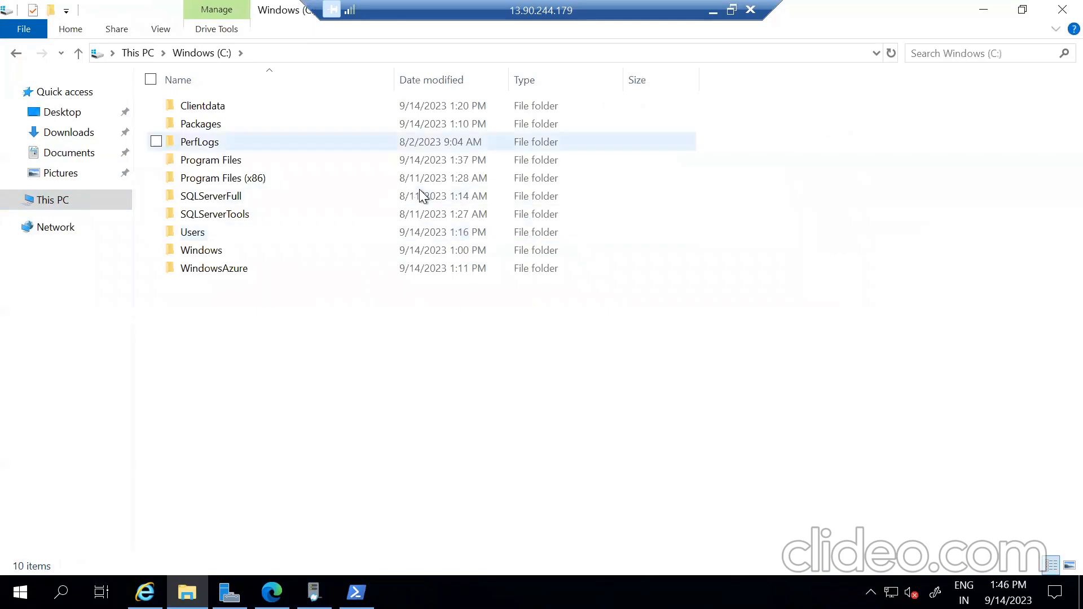
double_click(229, 161)
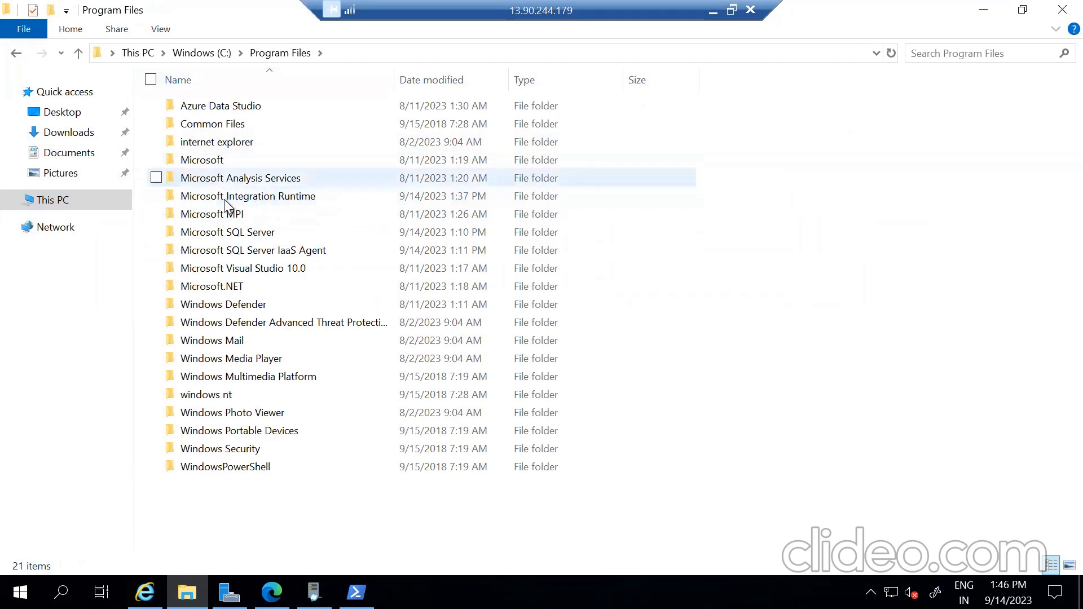
left_click(263, 201)
double_click(262, 198)
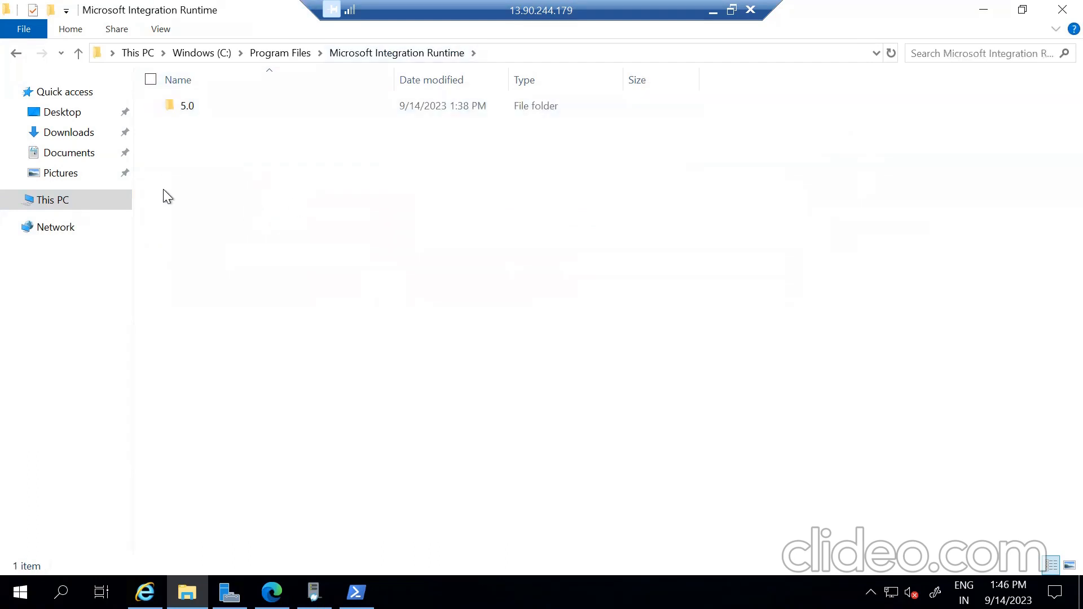
double_click(189, 106)
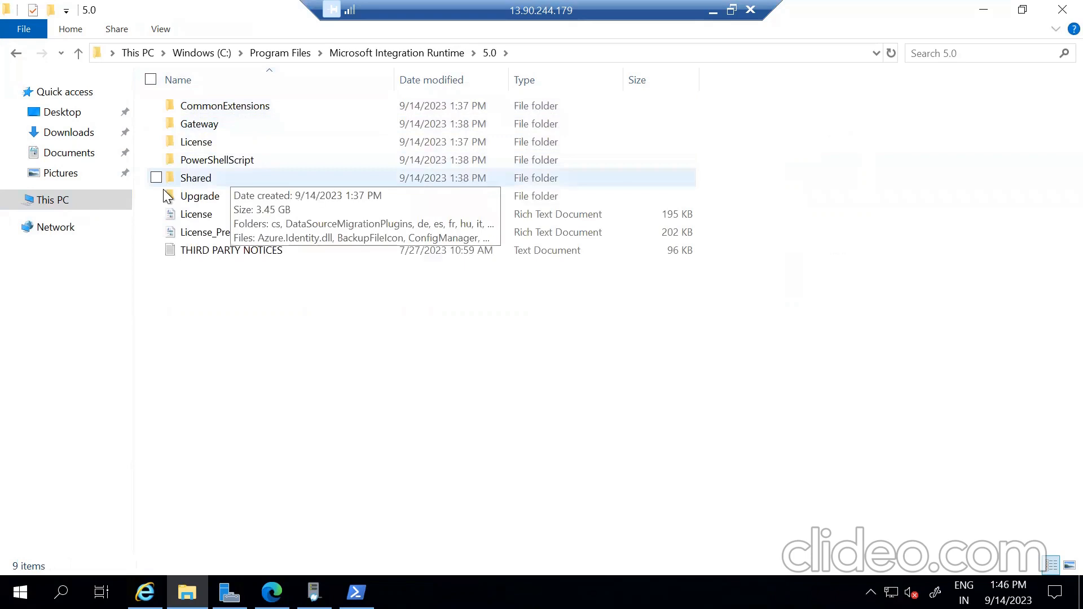
double_click(195, 177)
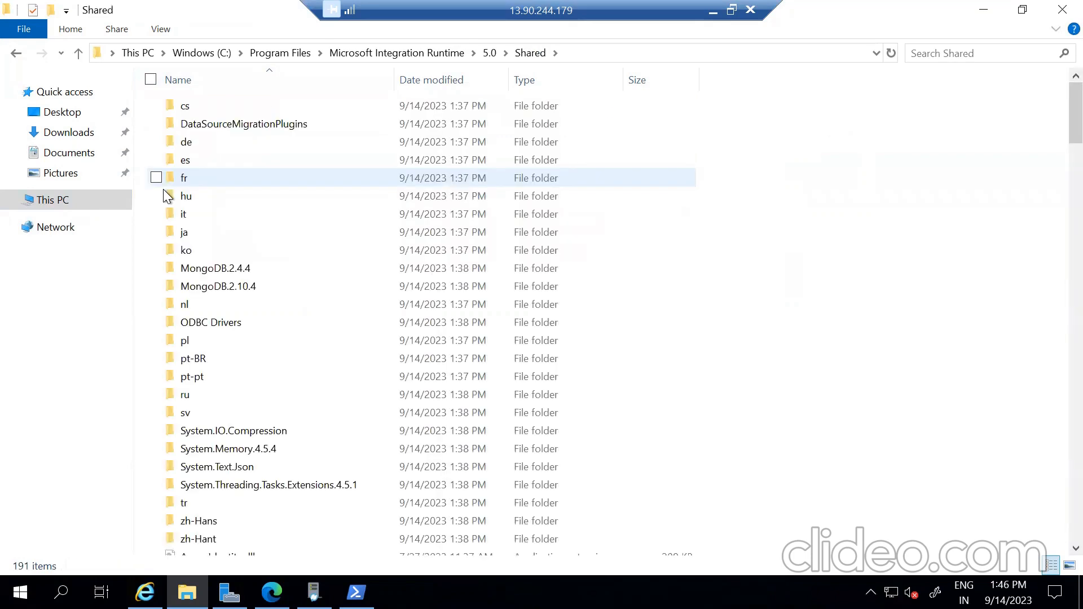
- Locate and select the dmgcmd application in the Shared folder
left_click(267, 191)
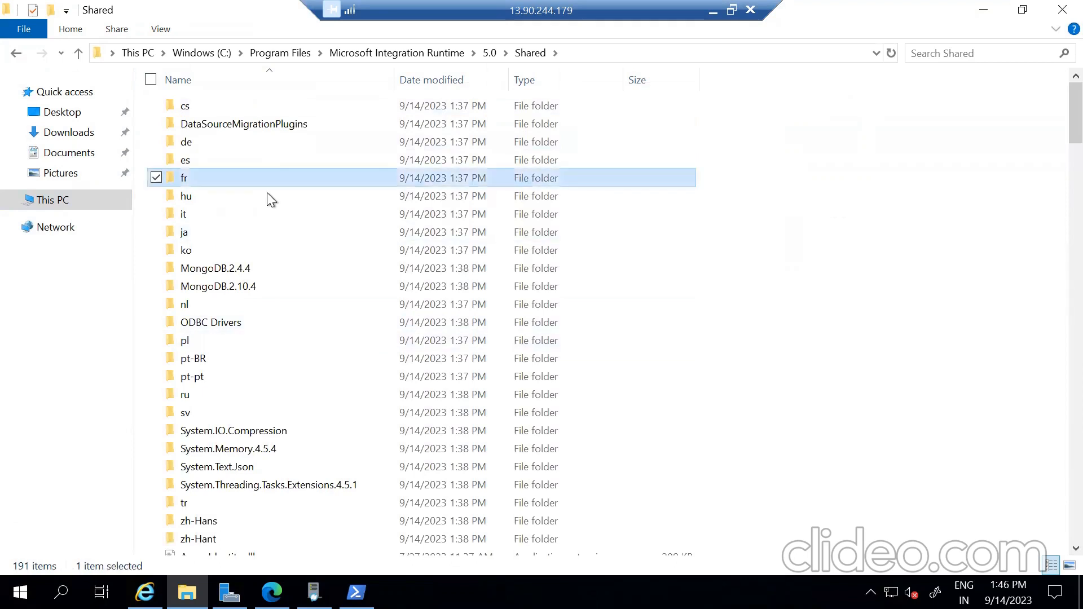
left_click_drag(1051, 127, 1051, 180)
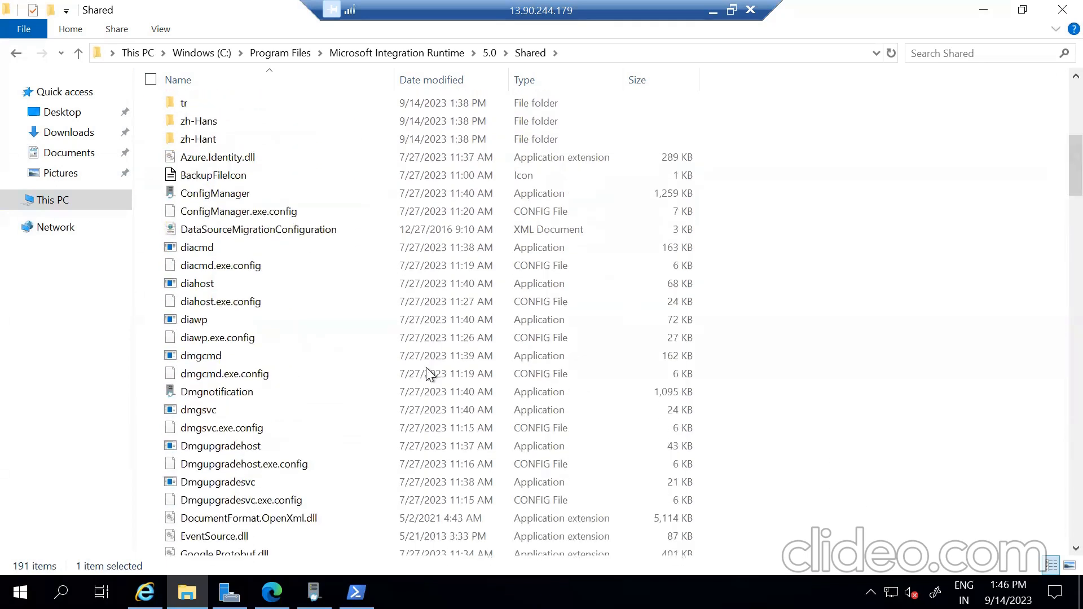
left_click(279, 353)
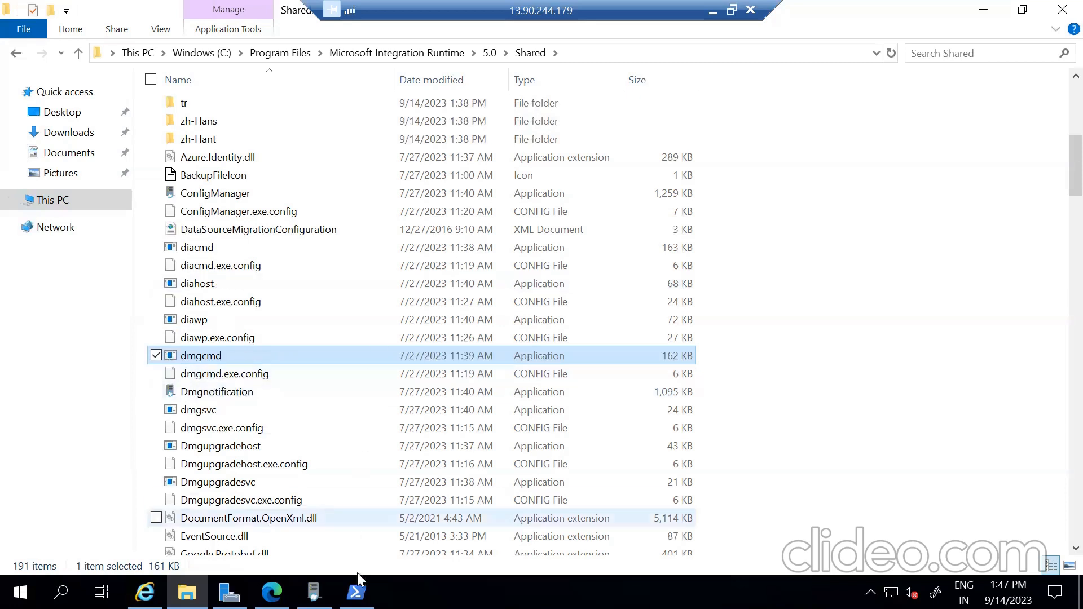
- Switch to PowerShell, go up two directory levels with cd .. to C:\, and list its contents with ls
left_click(357, 591)
key("alt+Tab")
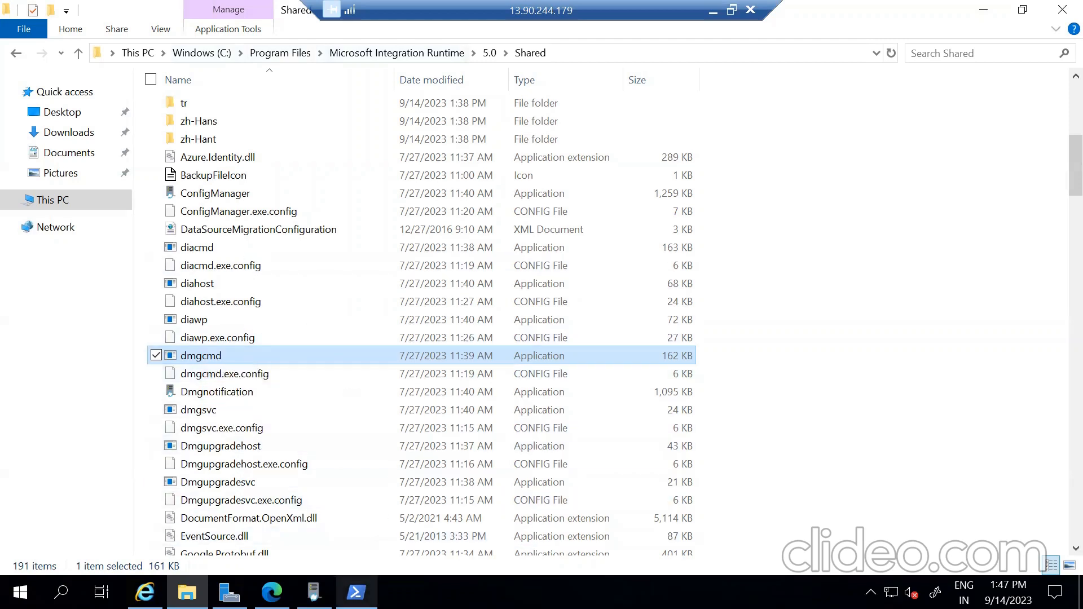
left_click(356, 592)
left_click(247, 192)
type("cd ..")
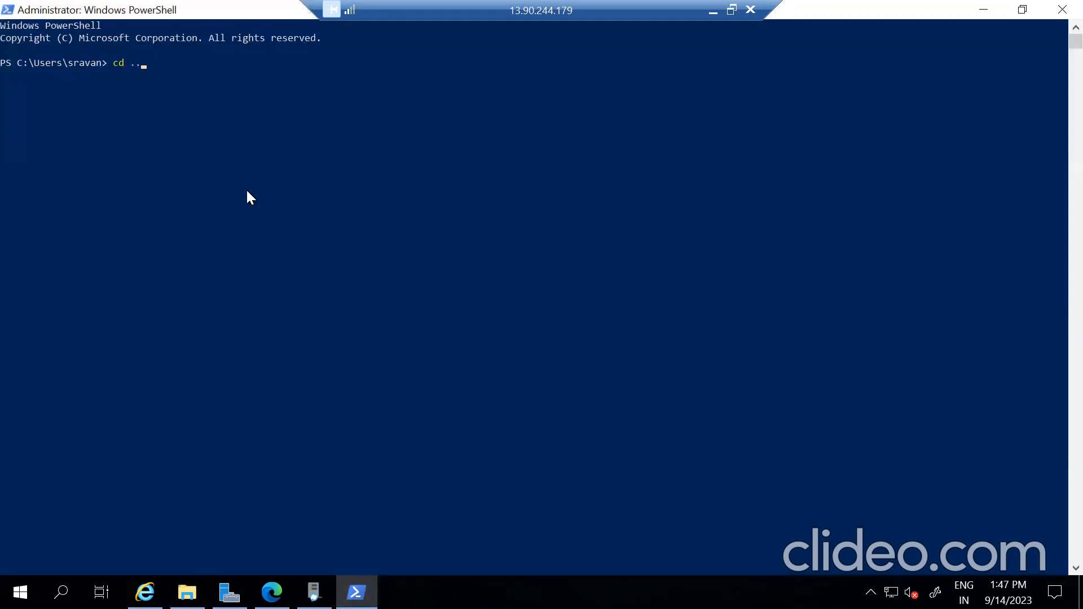
key("Return")
type("cd ..")
key("Return")
type("ls")
key("Return")
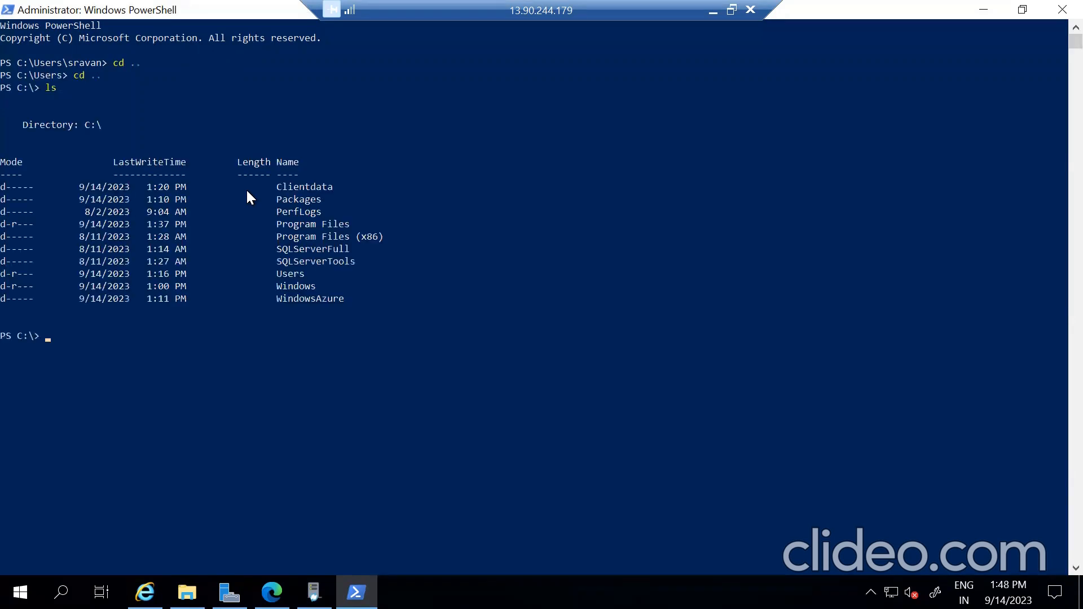
left_click_drag(367, 300, 4, 176)
left_click(20, 87)
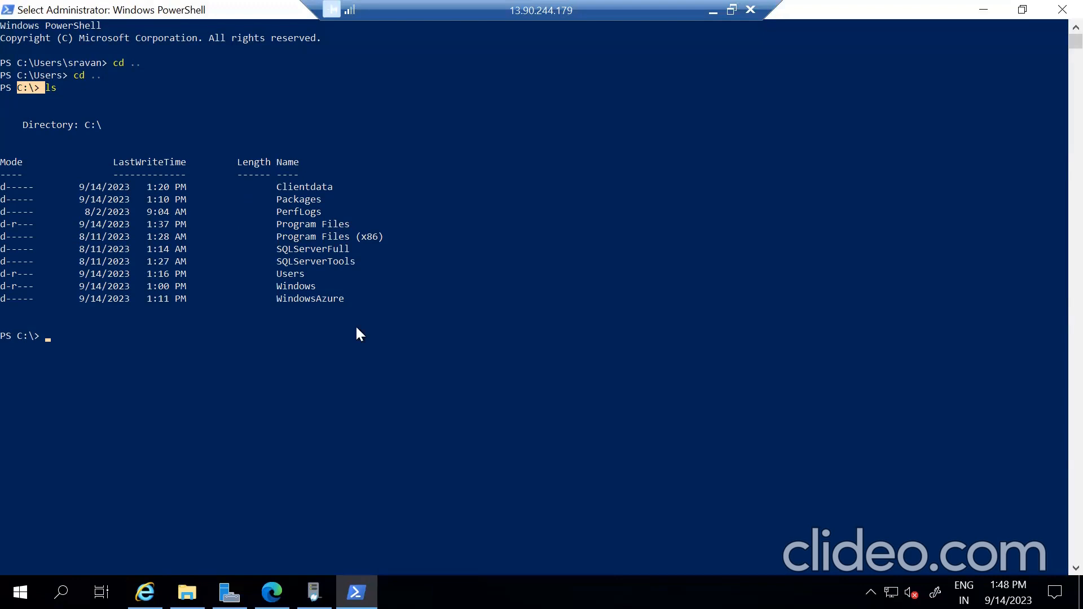
- Check the target path in File Explorer, and change the PowerShell directory to C:\Program Files
left_click(187, 592)
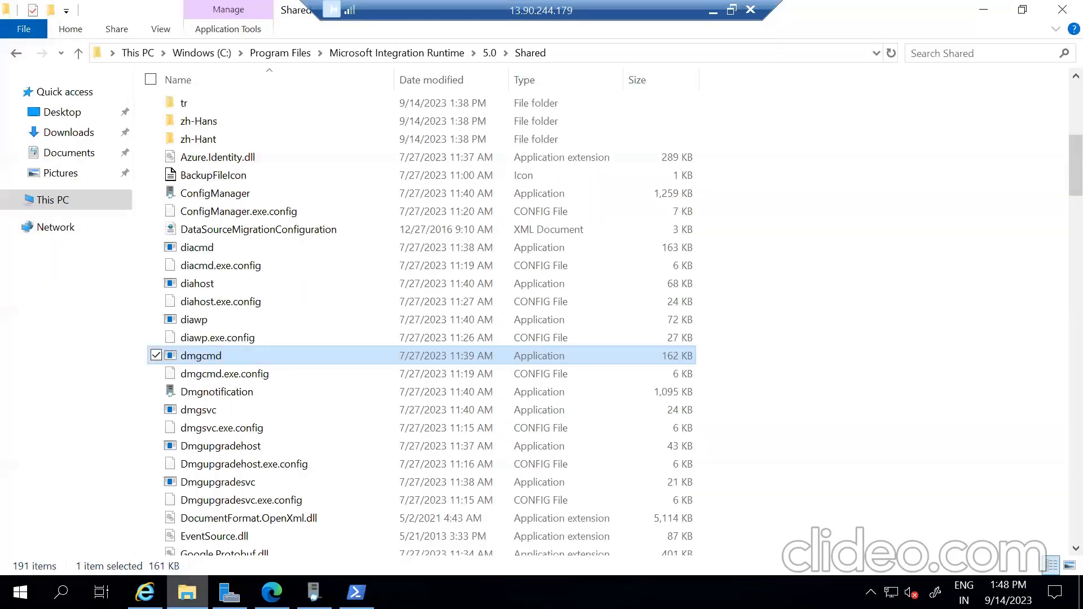
left_click(357, 592)
left_click(89, 347)
type("cd .\\PerfLogs\\")
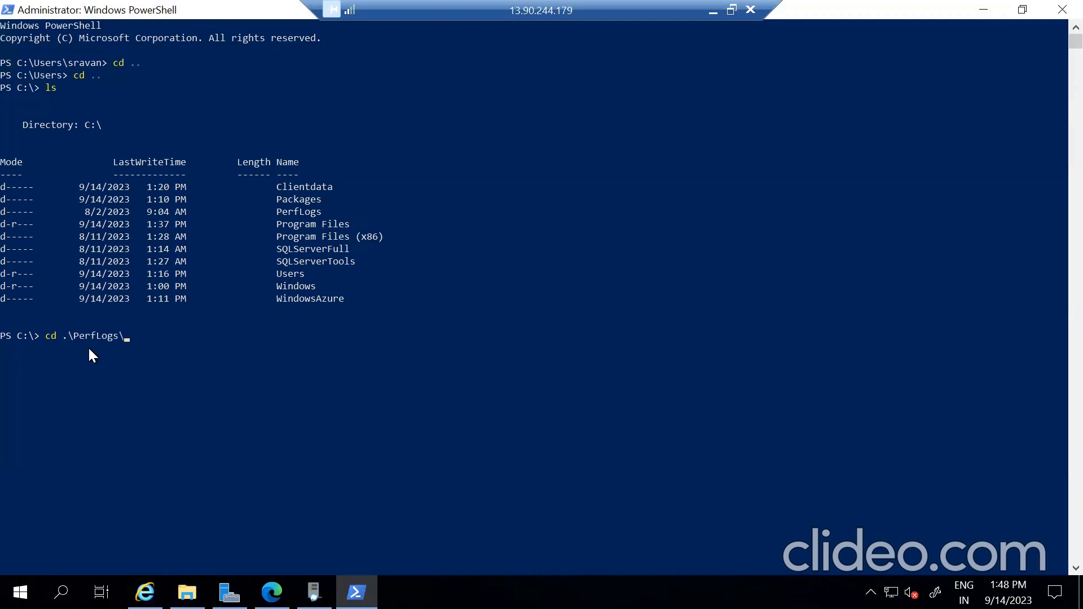
key("Tab")
key("Return")
left_click_drag(110, 350, 35, 348)
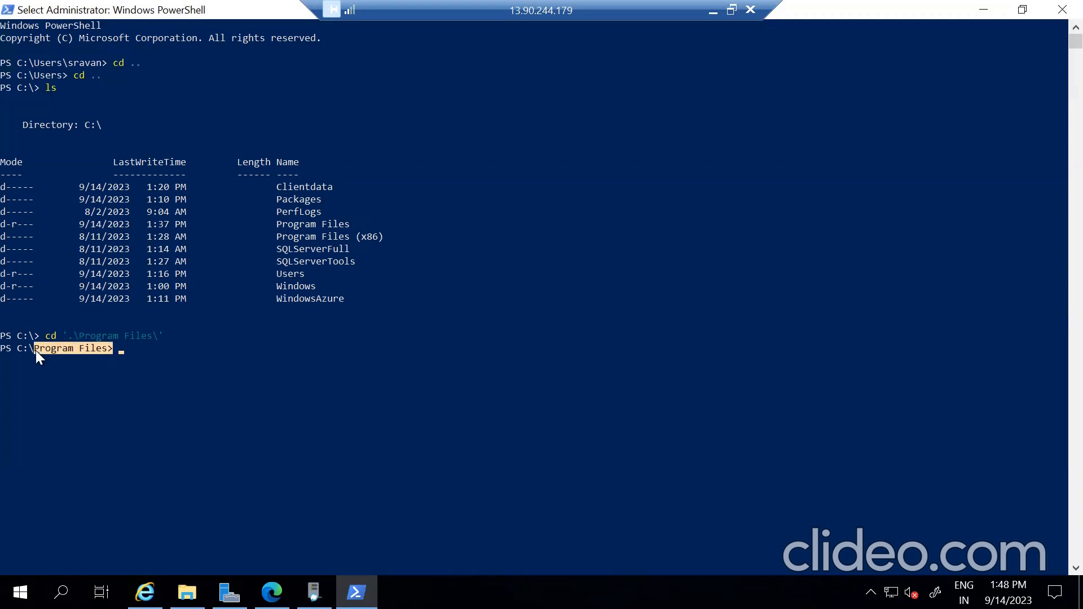
left_click(134, 354)
- List the contents of Program Files with ls and find the Microsoft Integration Runtime folder
type("ls")
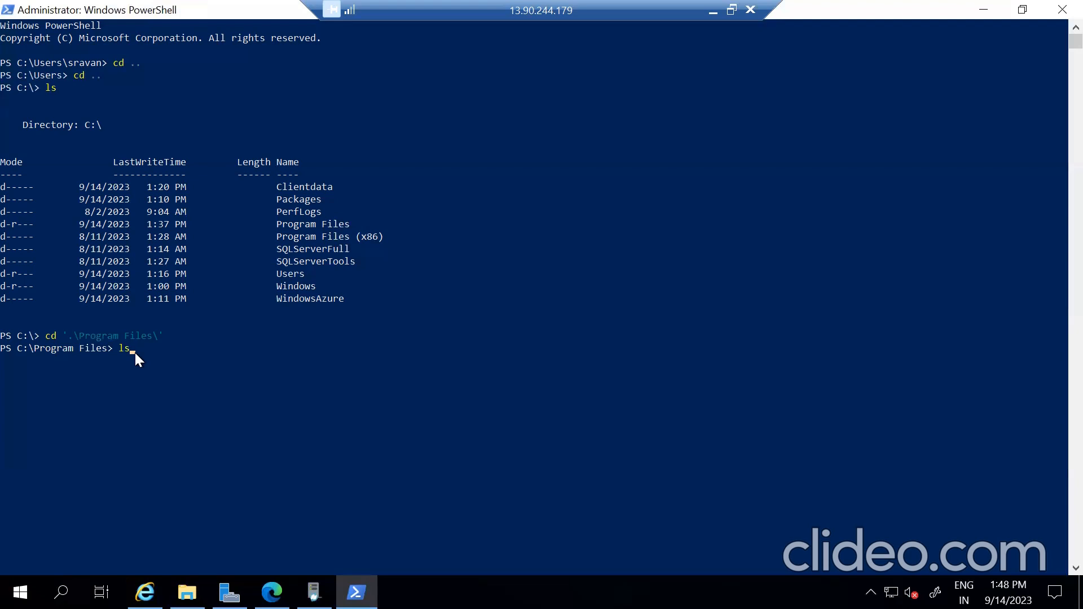
key("Return")
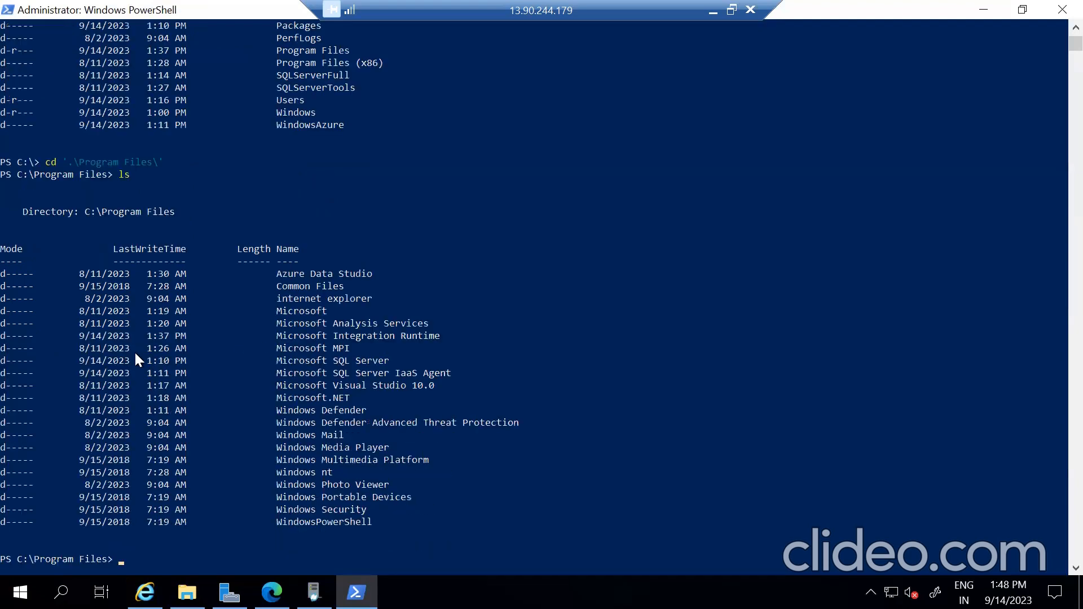
left_click_drag(102, 210, 182, 211)
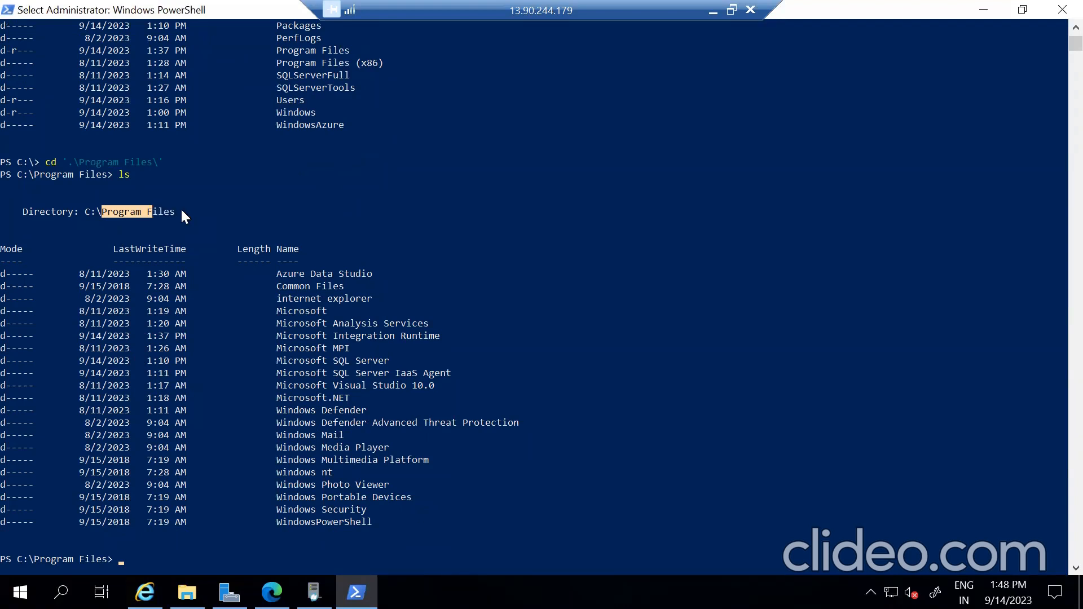
left_click_drag(381, 518, 68, 265)
left_click(68, 265)
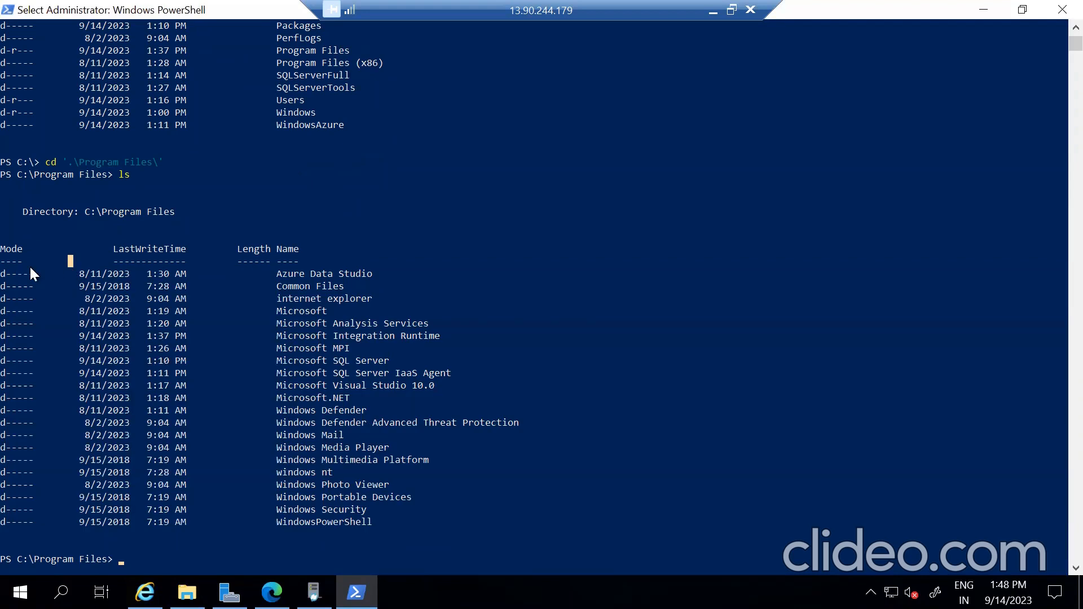
left_click(2, 275)
left_click(149, 212)
left_click_drag(444, 335, 269, 336)
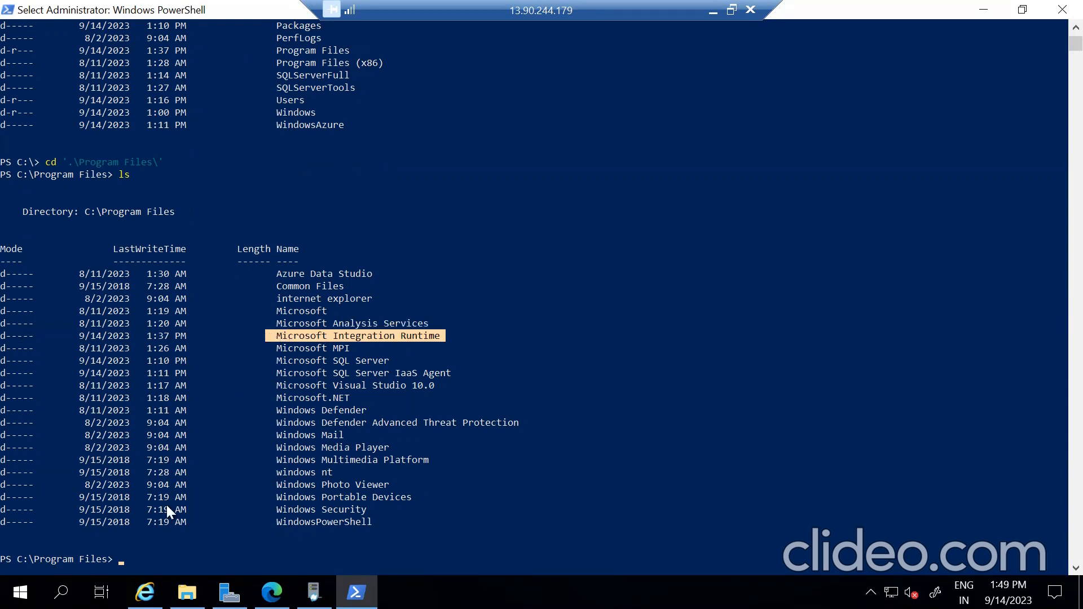
- Change the PowerShell directory to Microsoft Integration Runtime and list its contents with ls
key("Return")
type("cd")
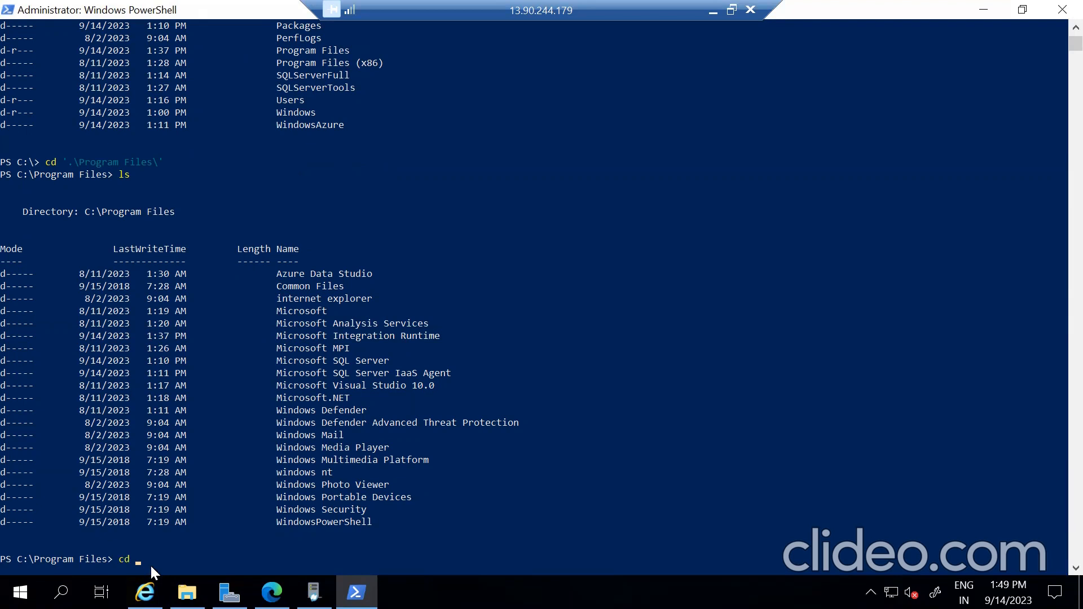
left_click(187, 592)
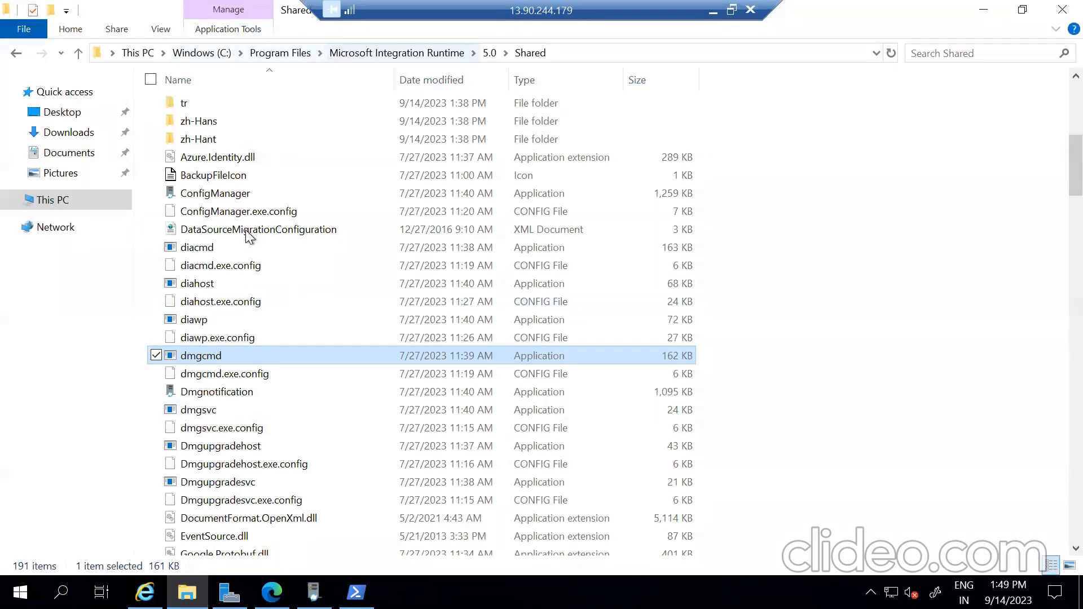
left_click(988, 12)
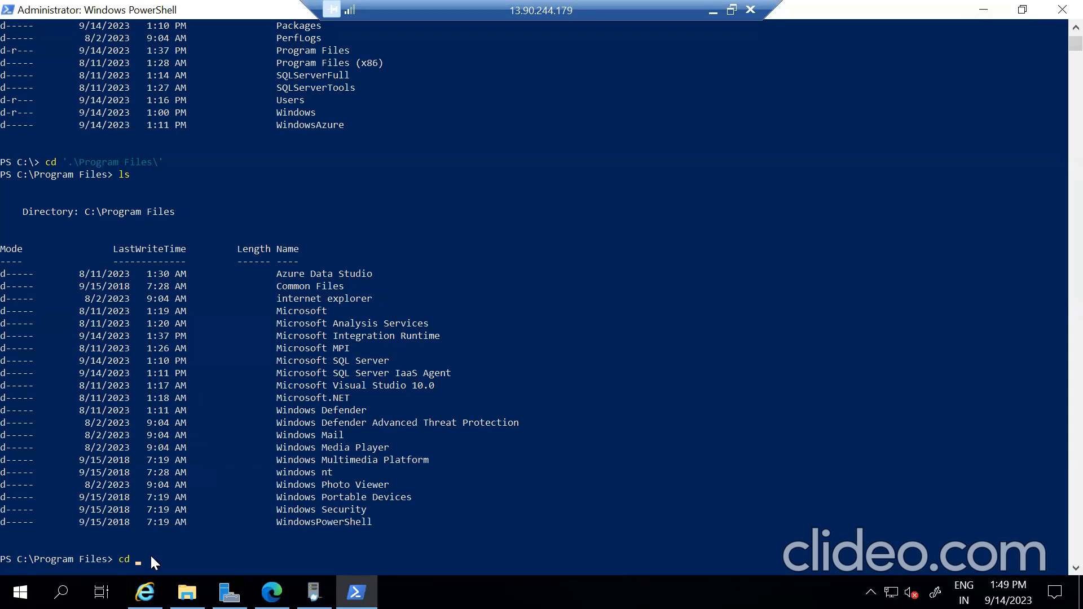
key("Tab")
key("Tab")
key("Tab")
key("Return")
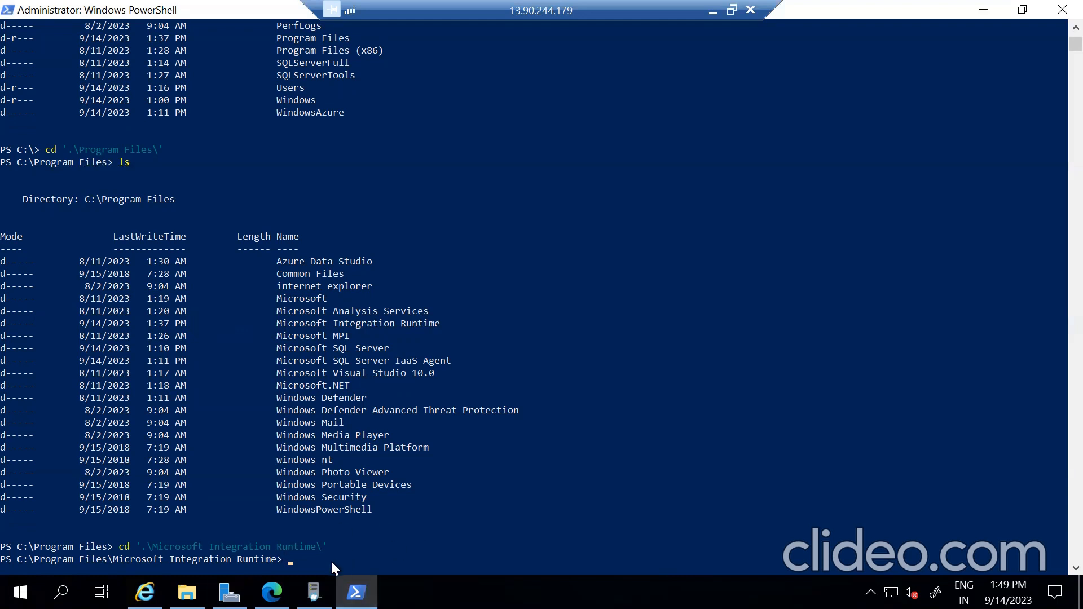
type("ls")
key("Return")
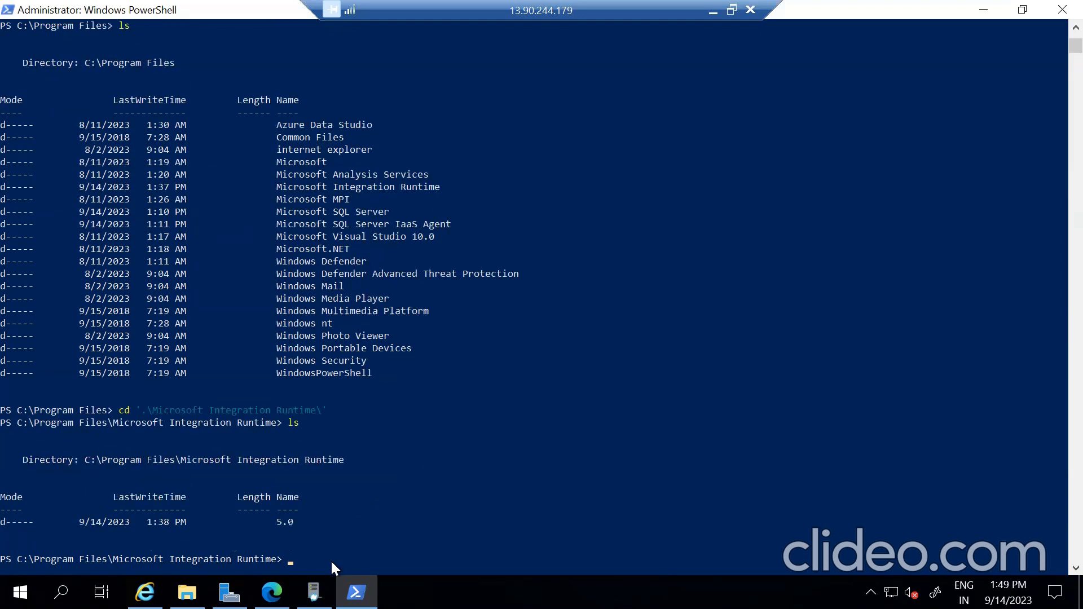
left_click_drag(298, 522, 3, 527)
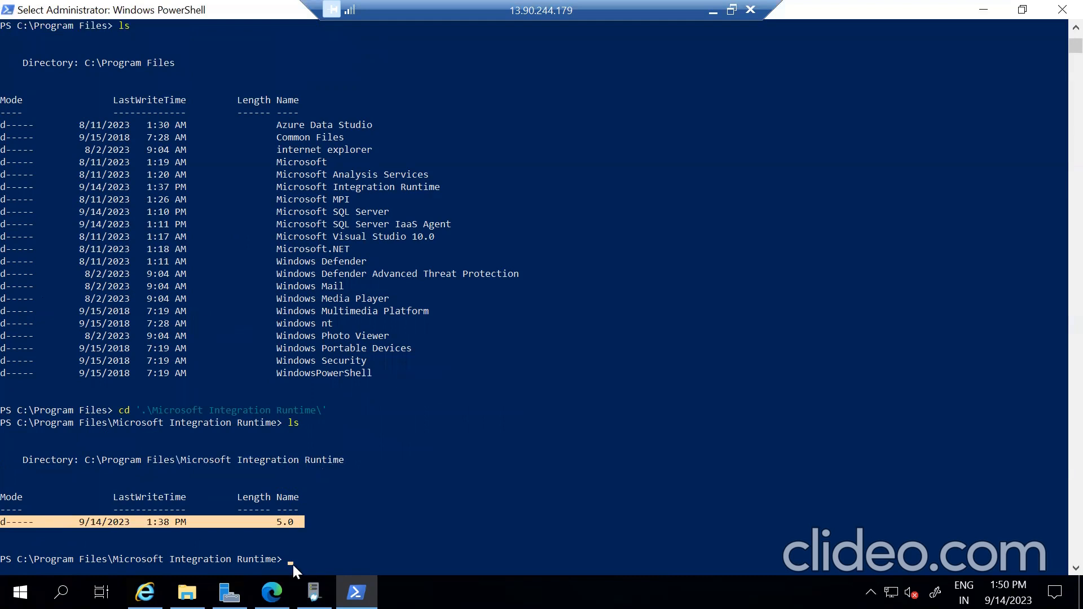
left_click(293, 564)
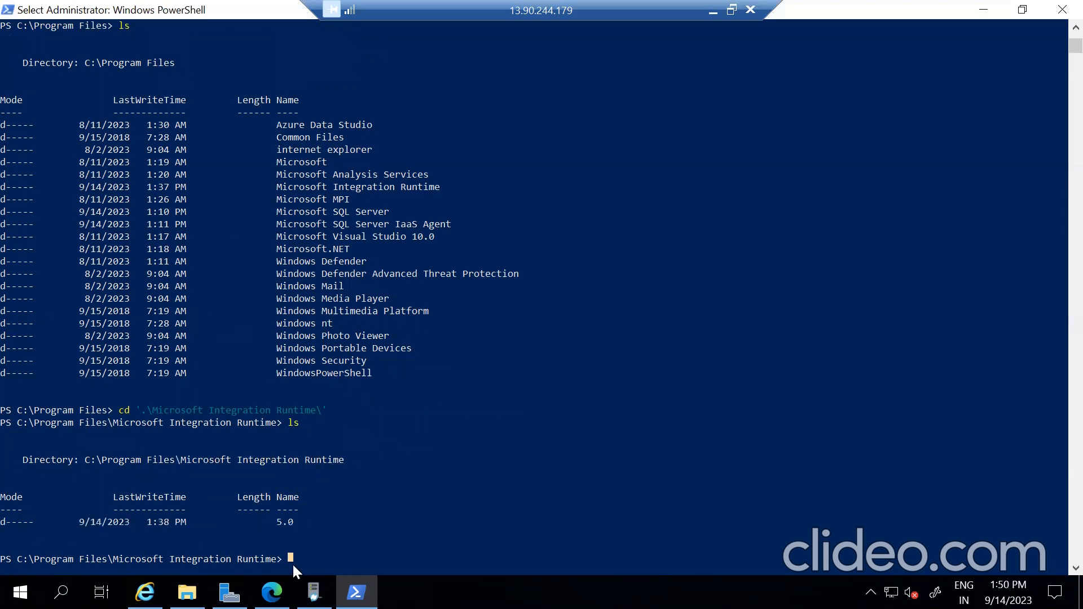
- Change into the 5.0 folder with cd .\5.0\ and list its contents with ls
type("cd")
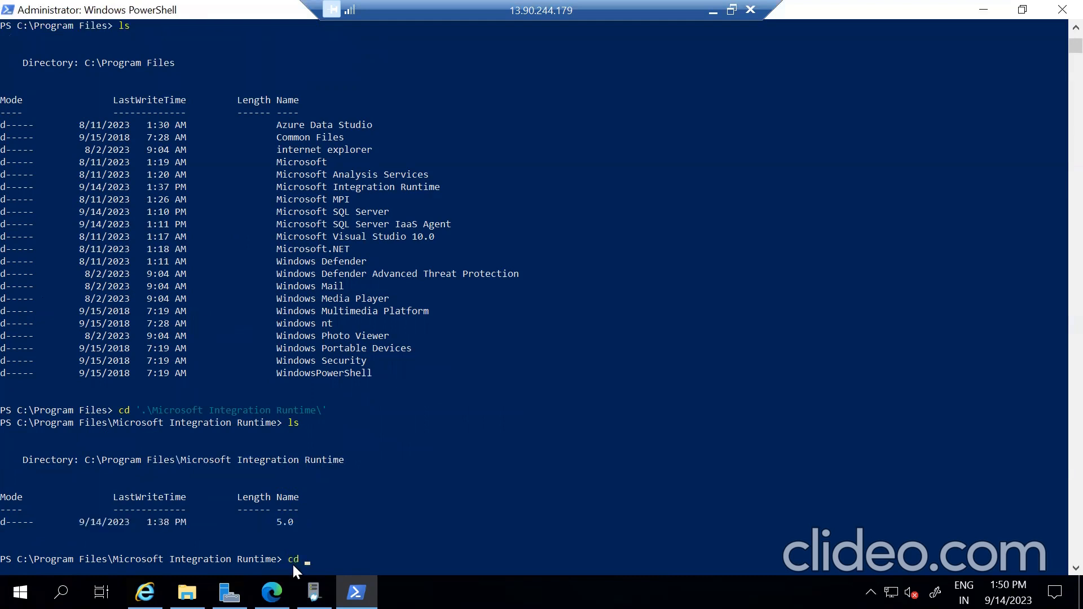
type(" .\\5")
key("Tab")
key("Return")
type("l")
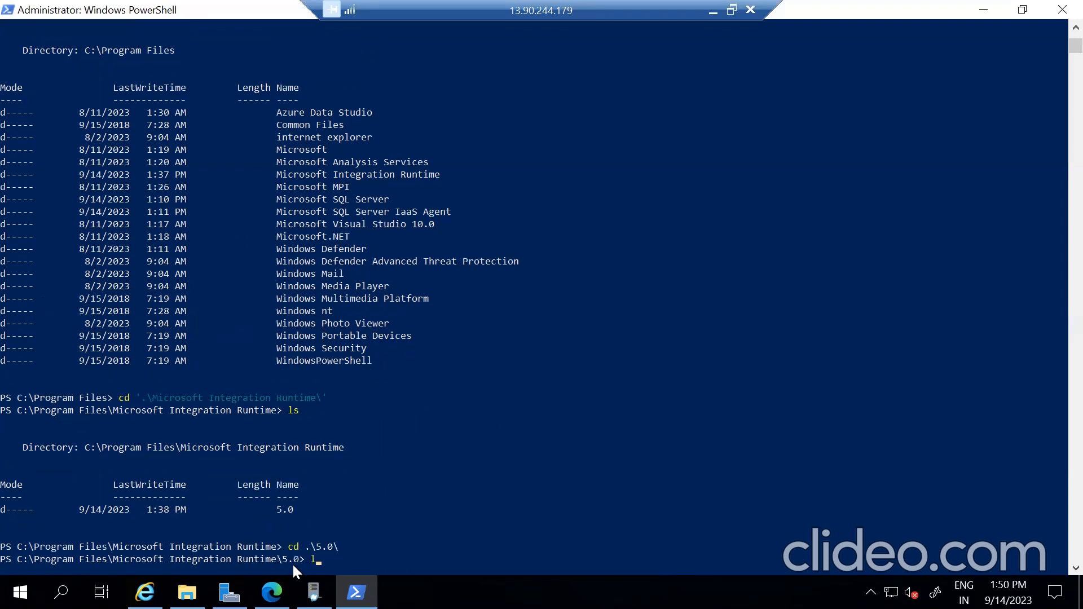
type("s")
key("Return")
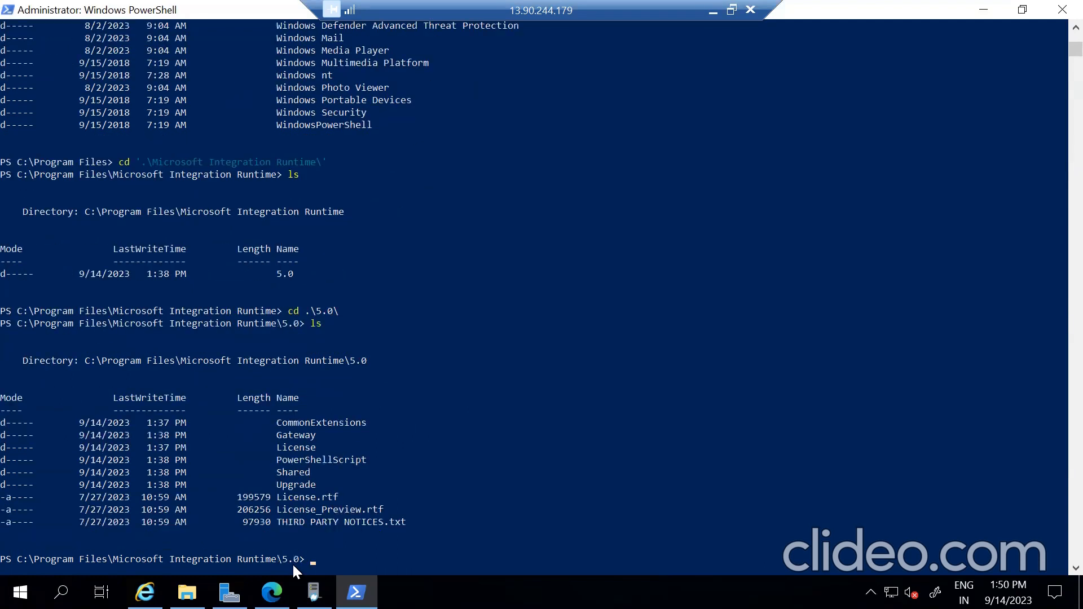
- Change into the Shared folder with cd .\Shared\ and check the full path at the prompt
double_click(292, 473)
key("ctrl+c")
type("cd sha")
key("Tab")
key("Return")
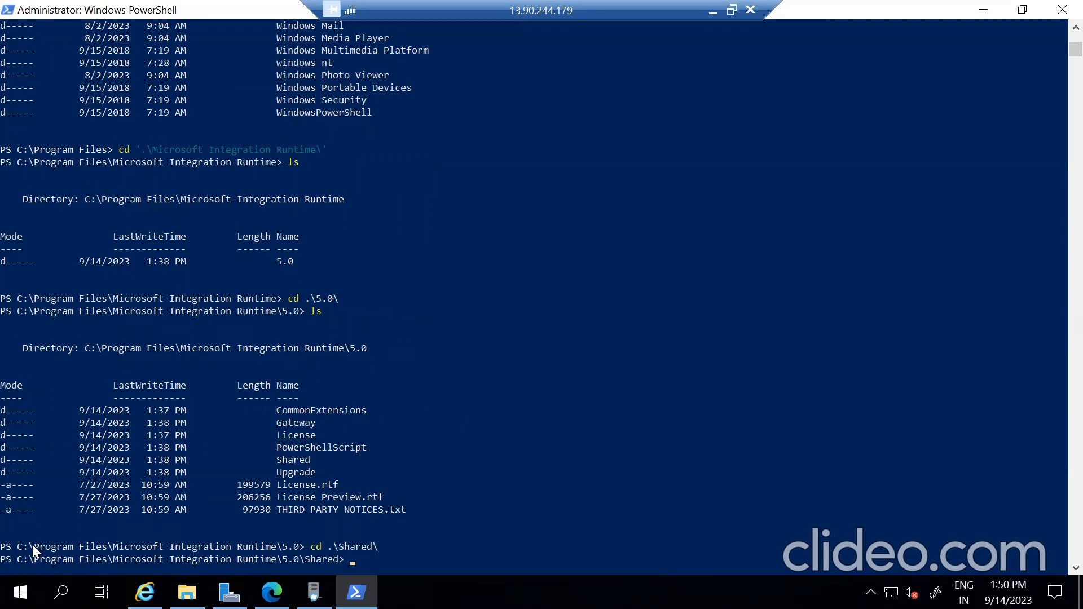
left_click_drag(32, 546, 269, 546)
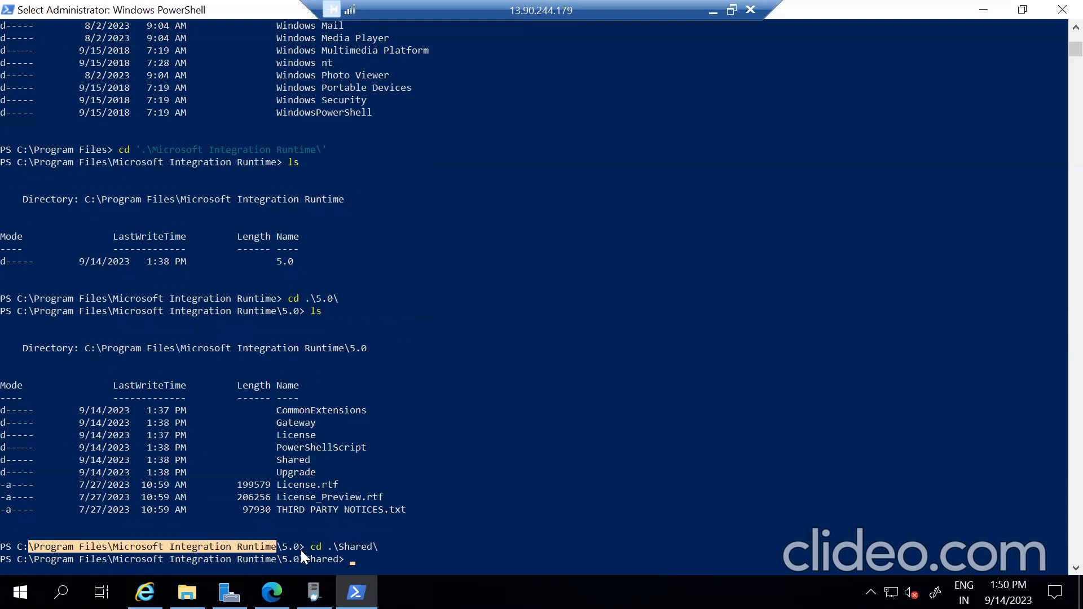
left_click(365, 557)
left_click_drag(19, 556, 340, 559)
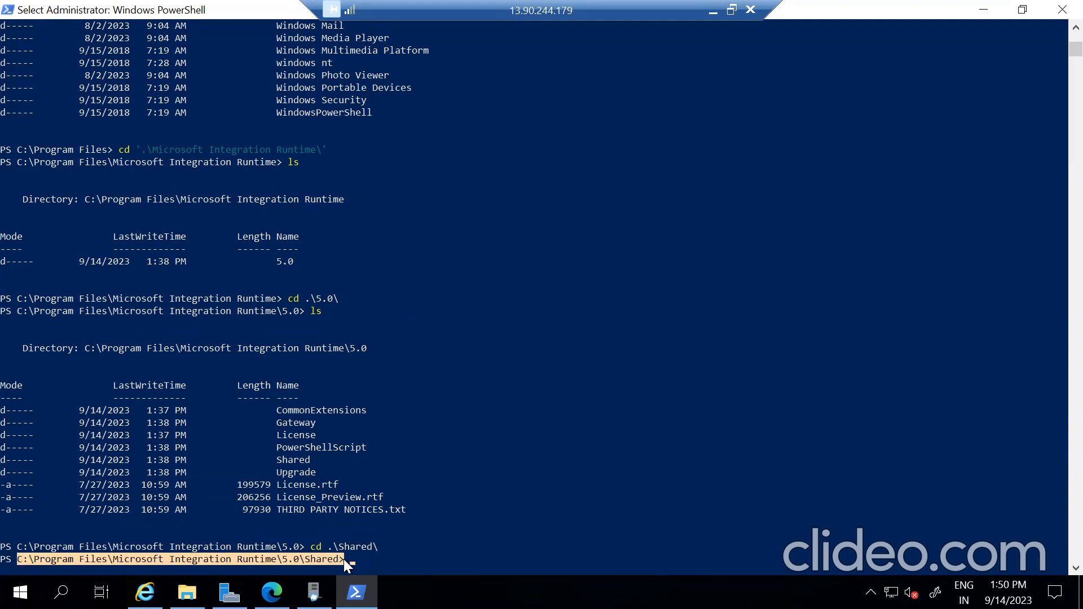
- List the contents of the integration runtime's Shared folder in PowerShell with ls
left_click(367, 559)
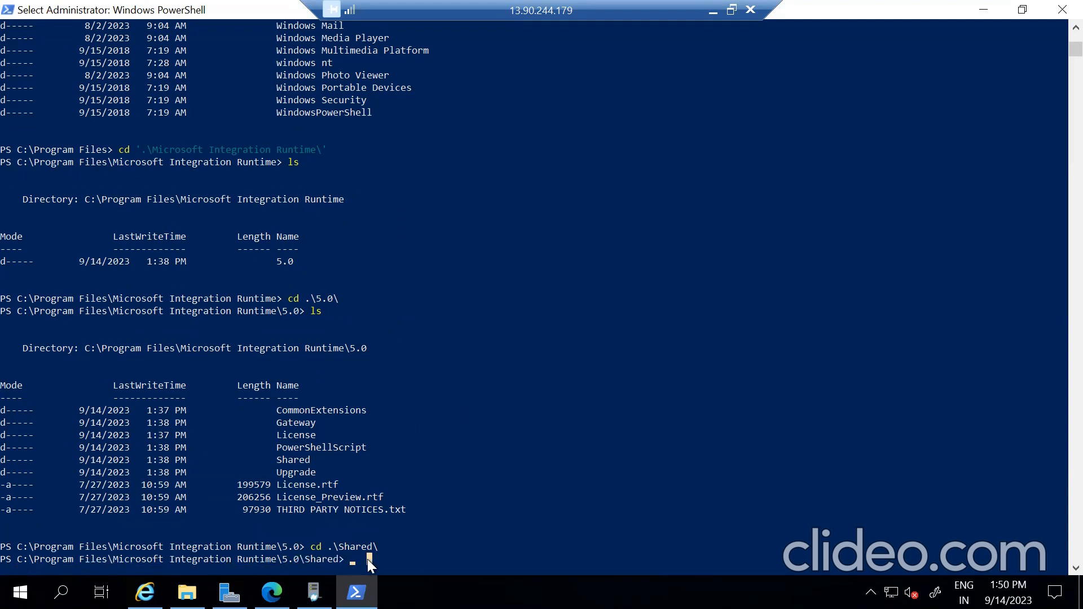
left_click(187, 592)
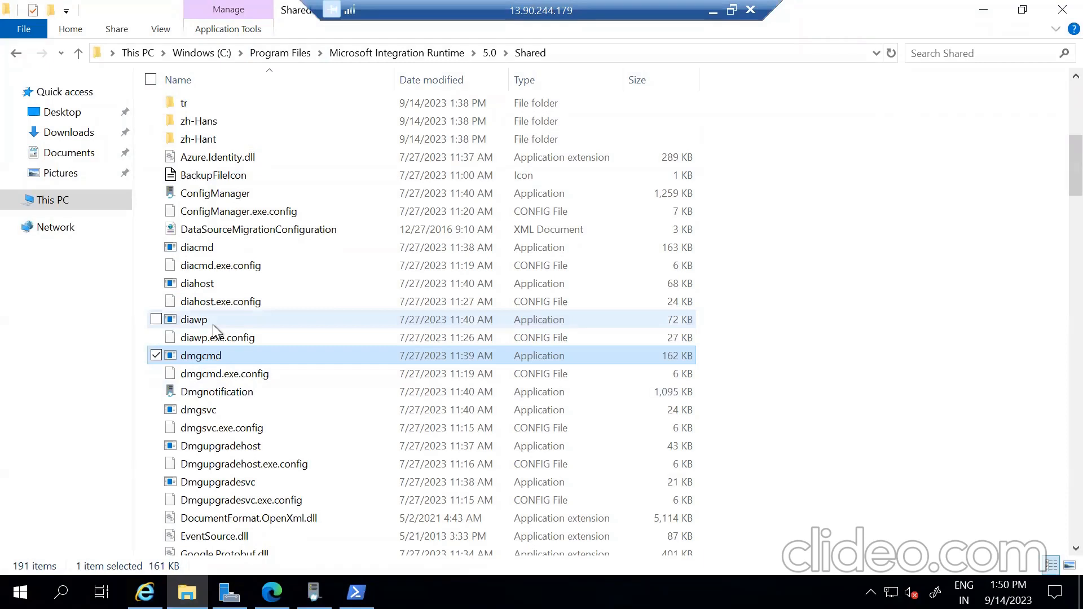
left_click(363, 584)
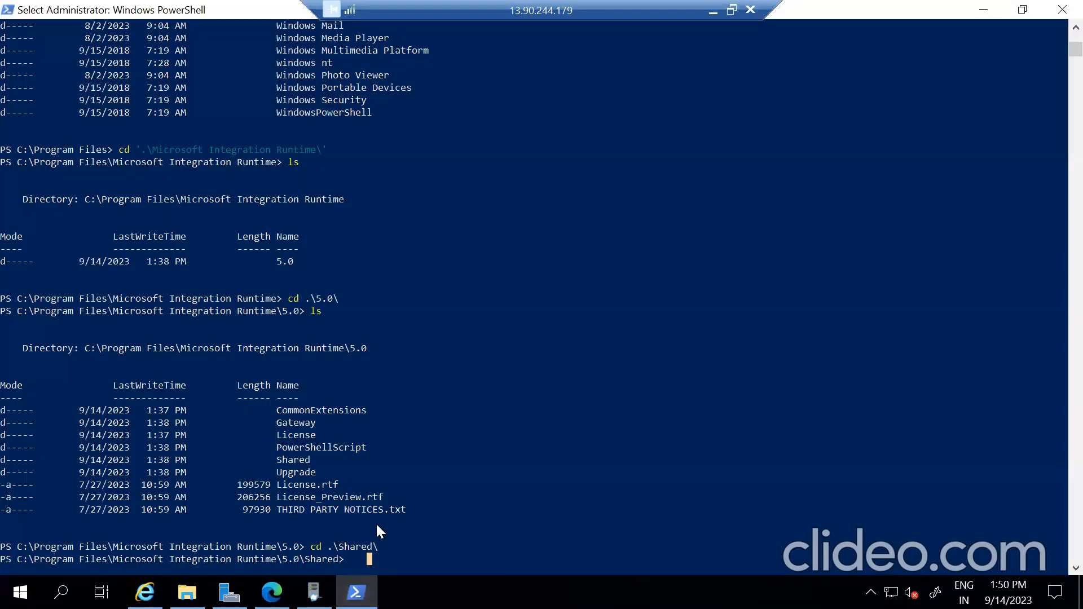
type("ls")
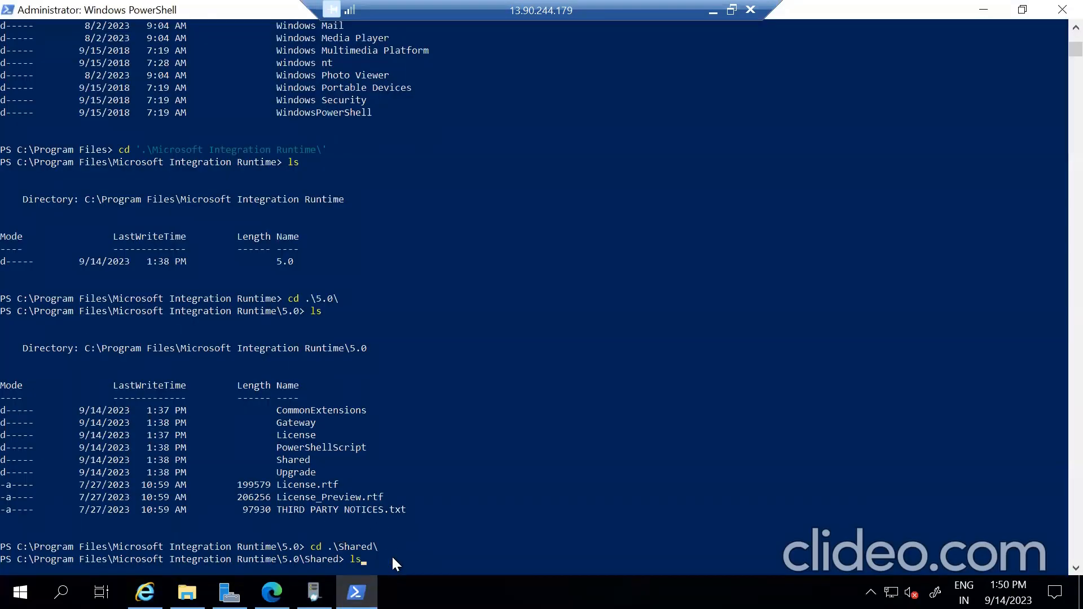
key("Return")
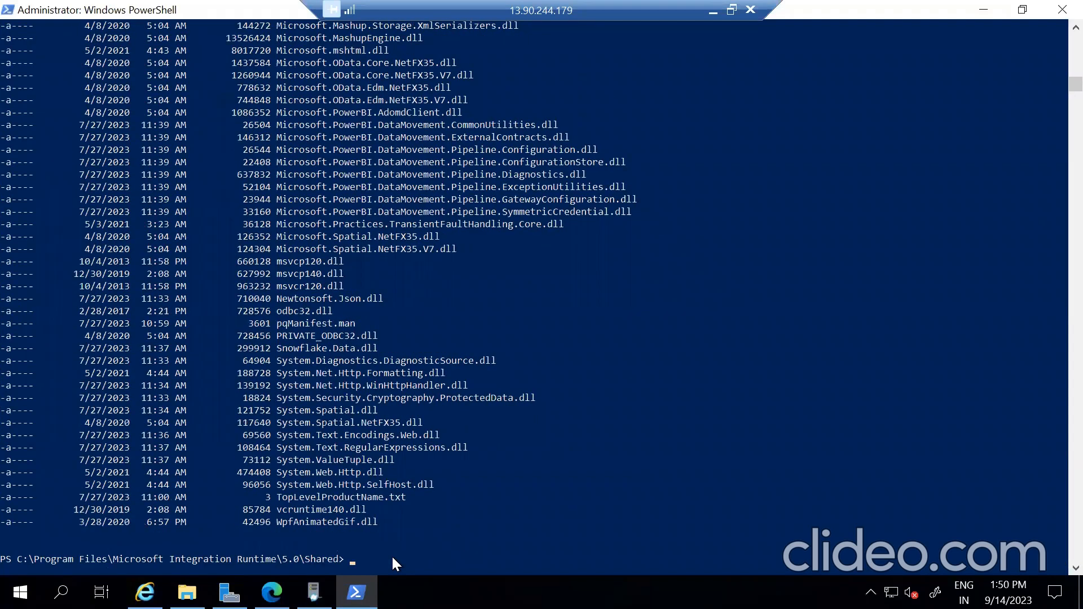
- Locate the dmgcmd application in the Shared folder in File Explorer, and return to the PowerShell prompt
key("alt+Tab")
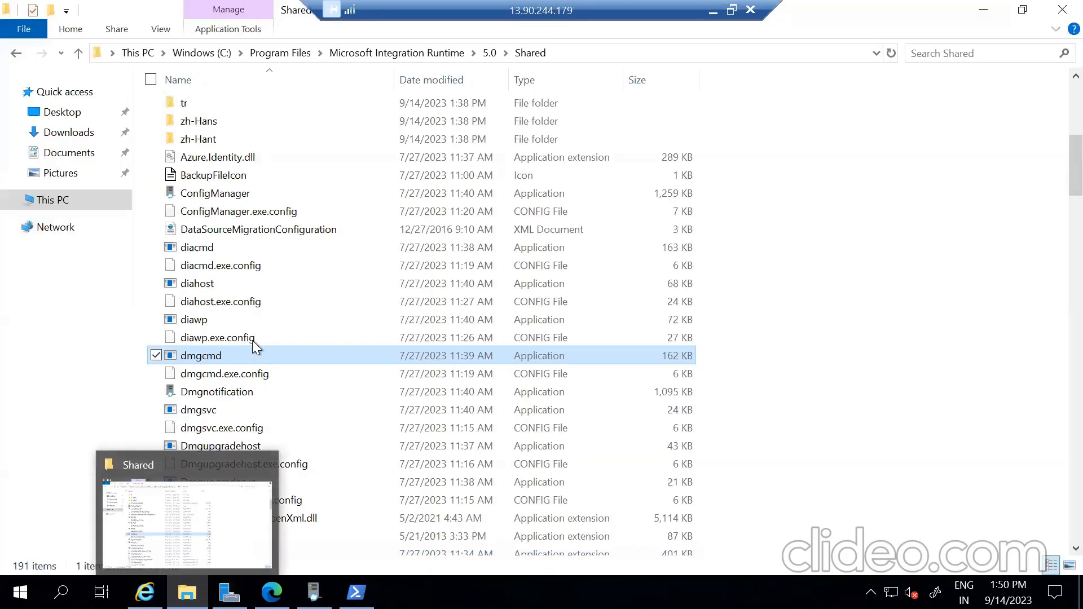
left_click(248, 342)
left_click(218, 357)
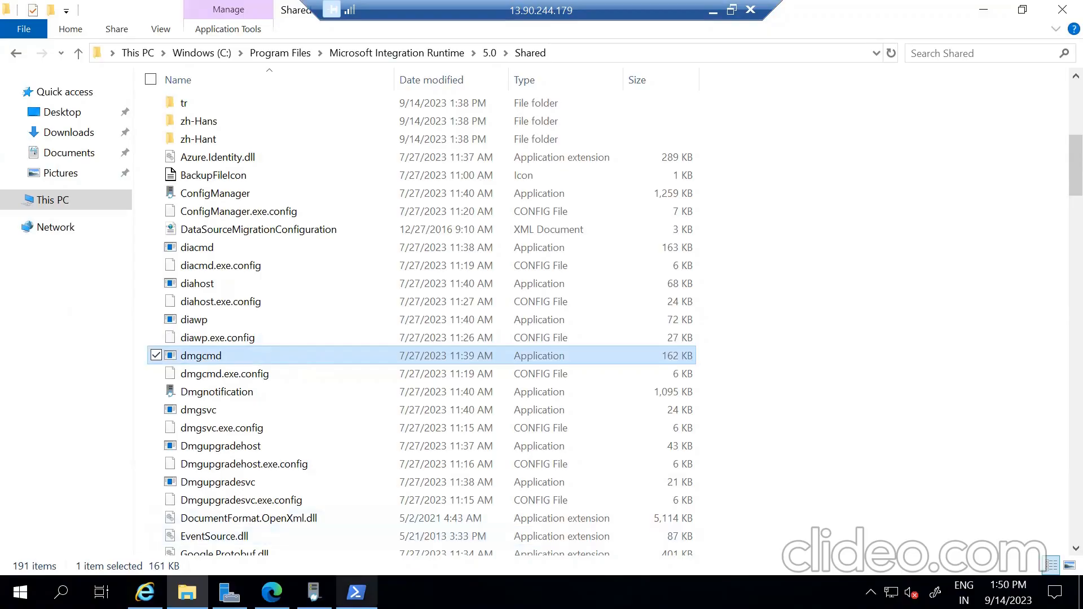
left_click(356, 593)
left_click(368, 554)
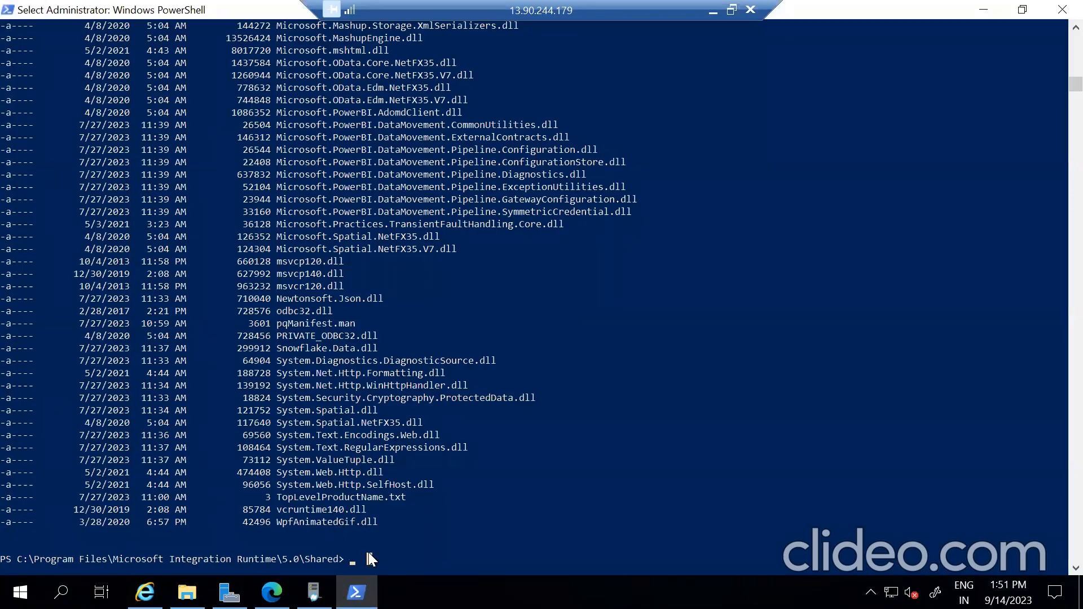
type("d")
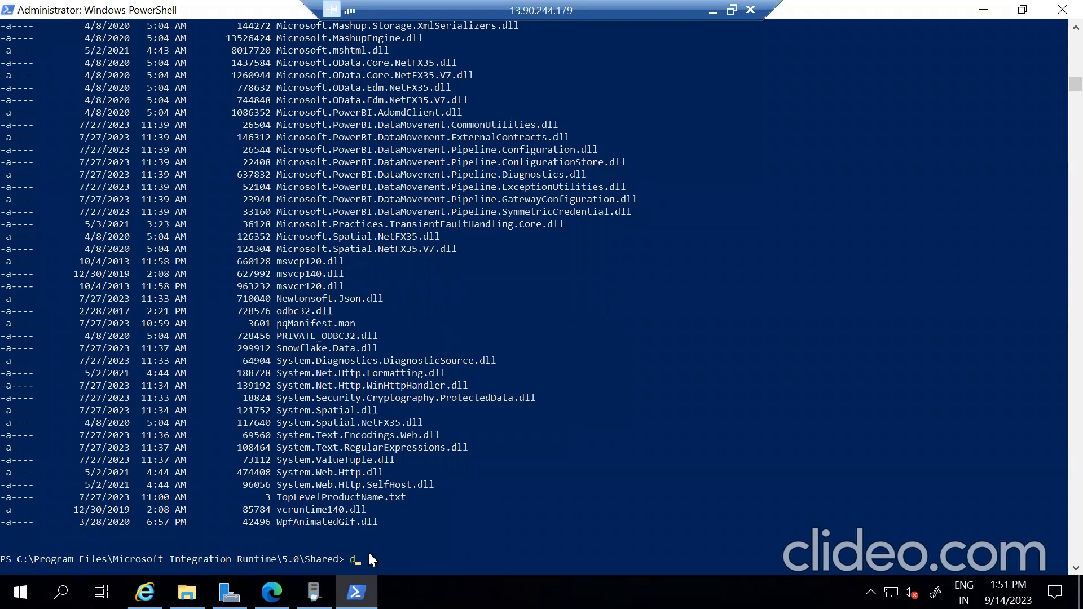
left_click(375, 562)
right_click(375, 562)
left_click(376, 561)
key("Tab")
key("BackSpace")
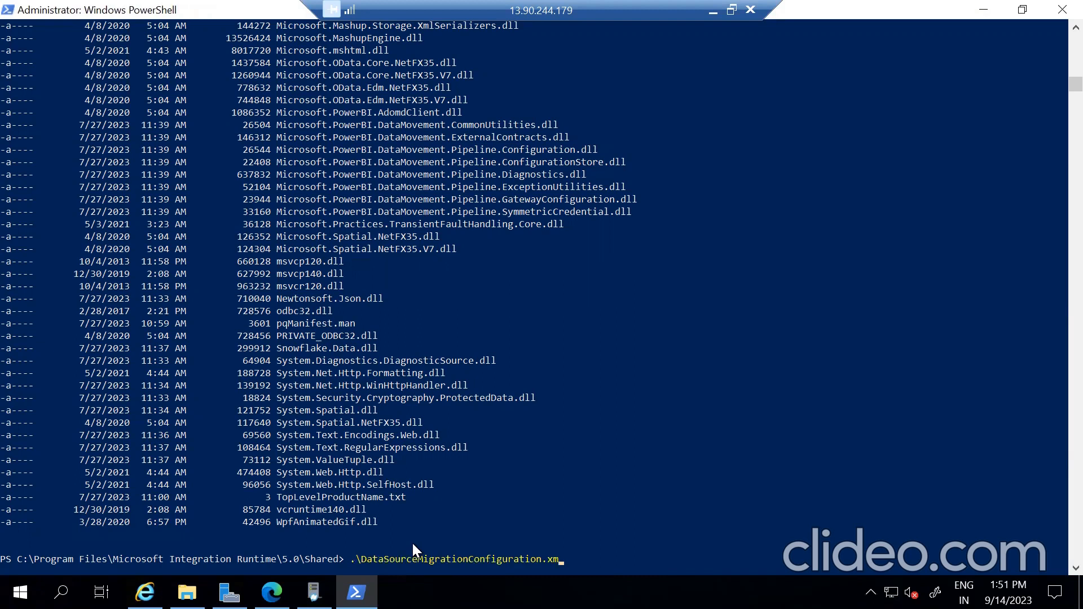
key("BackSpace")
key("BackSpace")
key("BackSpace")
key("BackSpace")
key("BackSpace")
key("BackSpace")
key("BackSpace")
key("BackSpace")
key("BackSpace")
key("BackSpace")
key("BackSpace")
key("BackSpace")
key("BackSpace")
key("BackSpace")
key("BackSpace")
key("BackSpace")
key("BackSpace")
key("BackSpace")
key("BackSpace")
key("BackSpace")
key("BackSpace")
key("BackSpace")
key("BackSpace")
key("BackSpace")
key("BackSpace")
key("BackSpace")
key("BackSpace")
key("BackSpace")
key("BackSpace")
key("BackSpace")
key("BackSpace")
key("BackSpace")
key("BackSpace")
key("BackSpace")
key("BackSpace")
- Run .\dmgcmd.exe -DisableLocalFolderPathValidation from the Shared folder in PowerShell
type("dg")
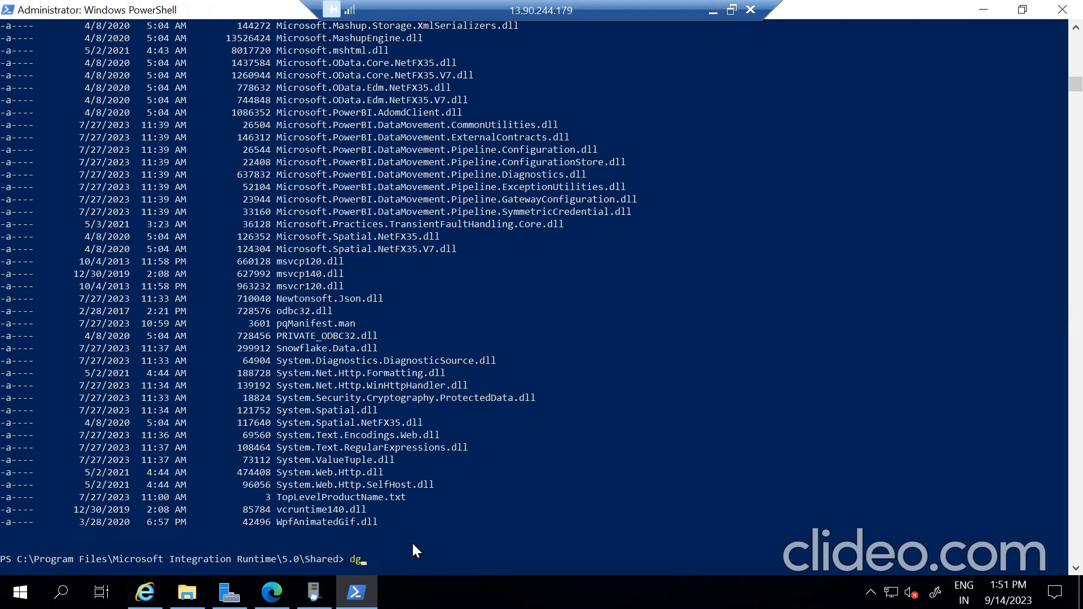
key("BackSpace")
type("mg")
key("Tab")
type("-DisableLocalFolderPathValidation")
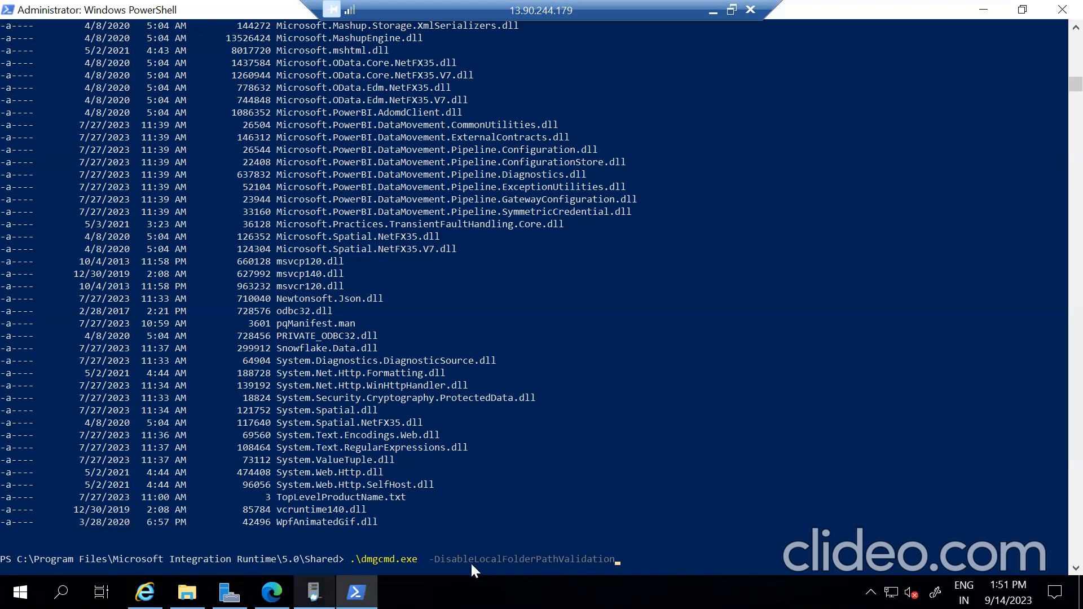
key("Return")
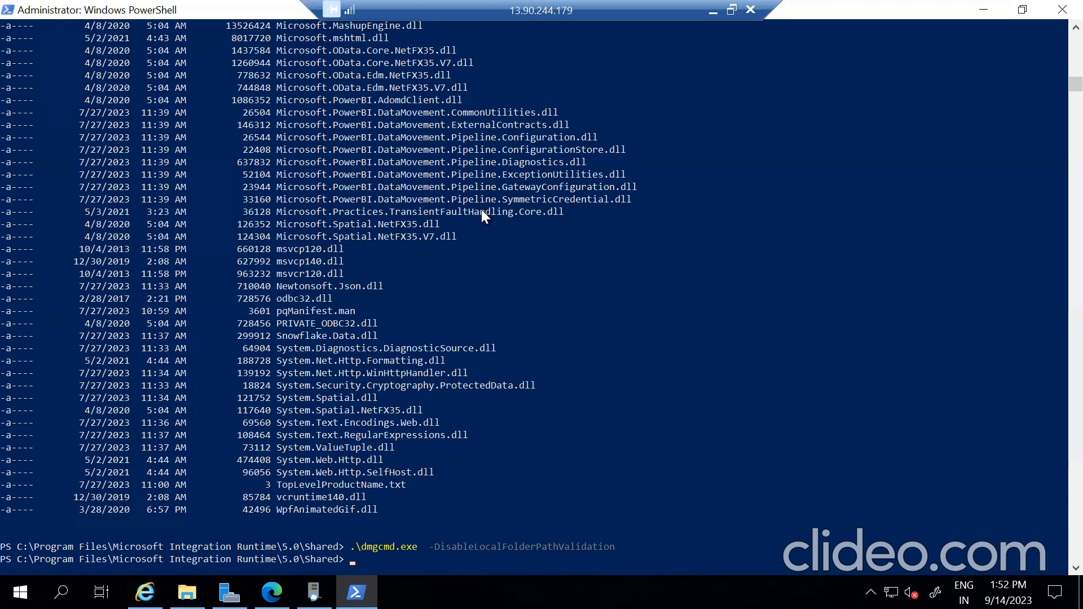
- Switch from the remote desktop to Azure Data Factory and retest the File system linked service's connection to C:\Clientdata
left_click(708, 9)
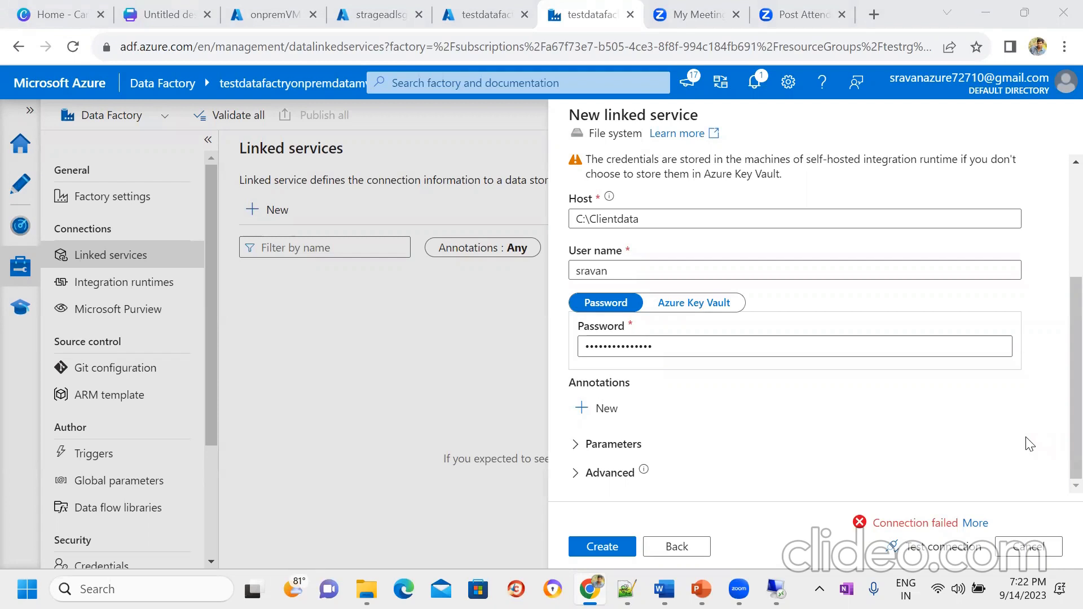
left_click(959, 546)
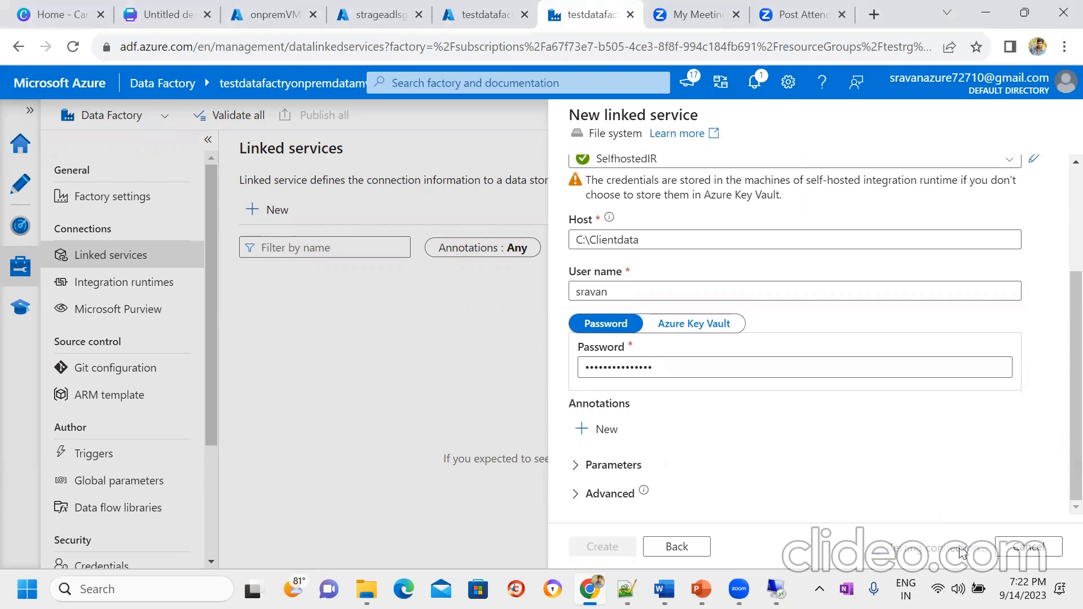